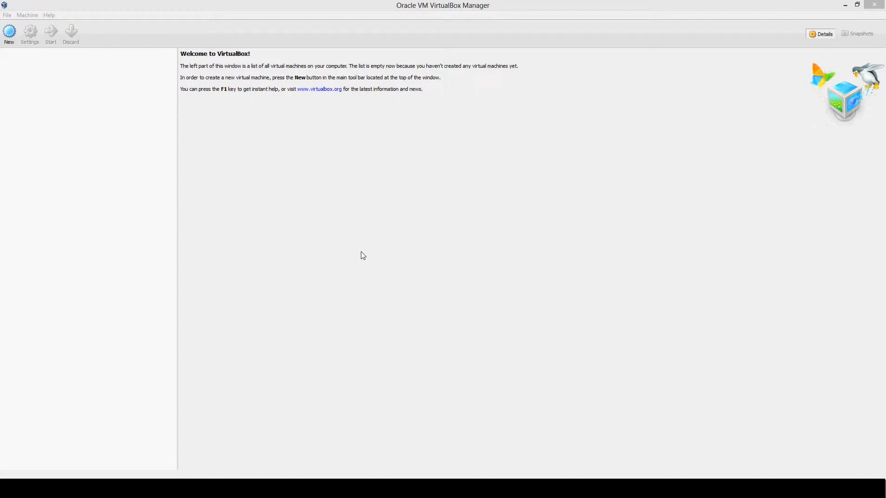
Step: Review the installed extension packages in the global preferences, including where a package file would be added
left_click(7, 14)
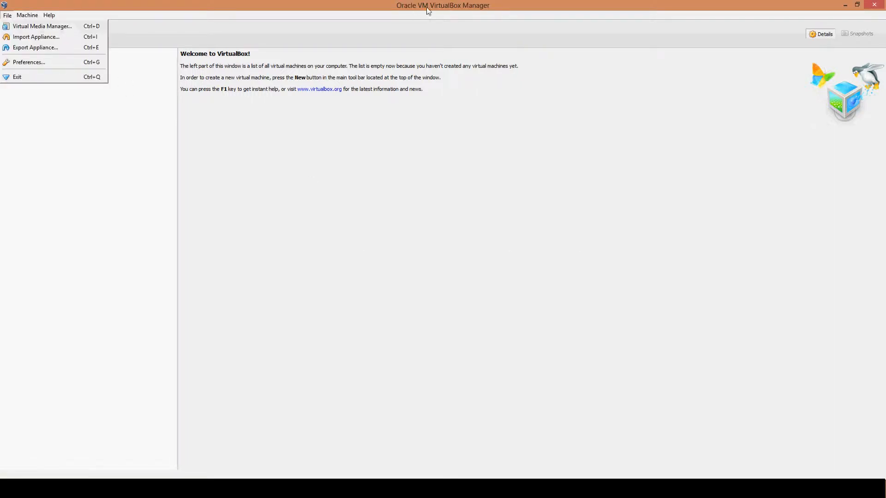
left_click(458, 20)
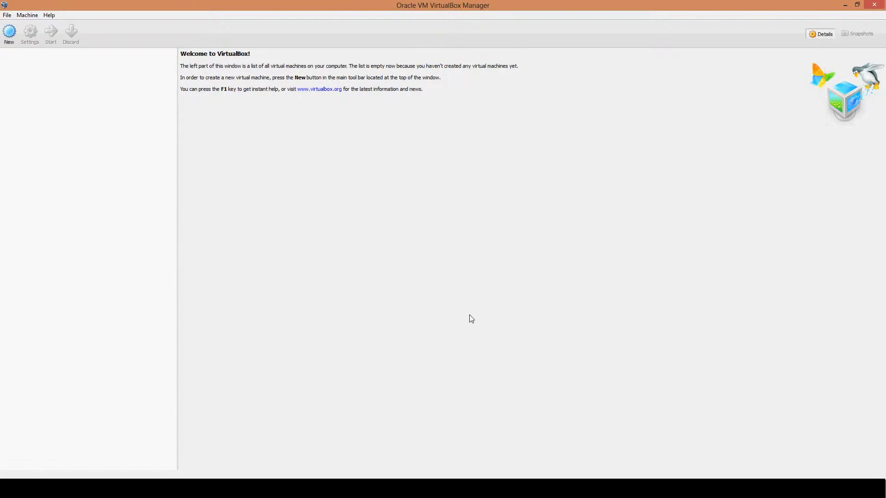
left_click(7, 17)
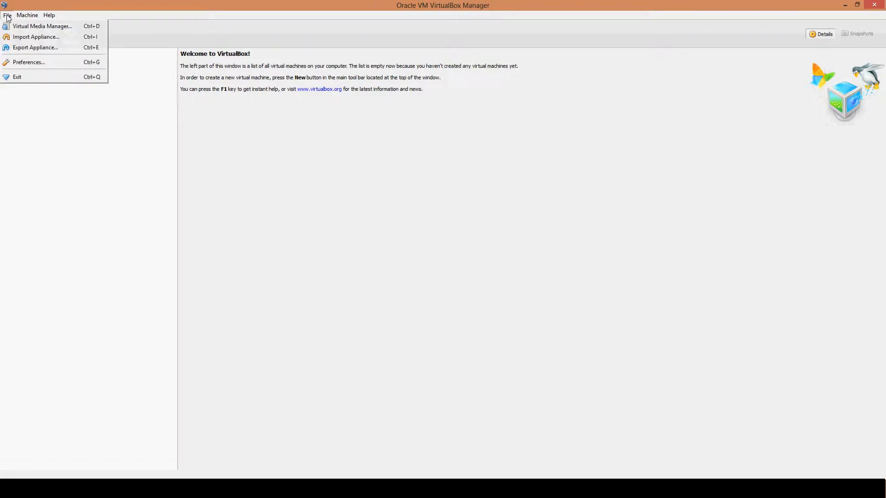
left_click(43, 64)
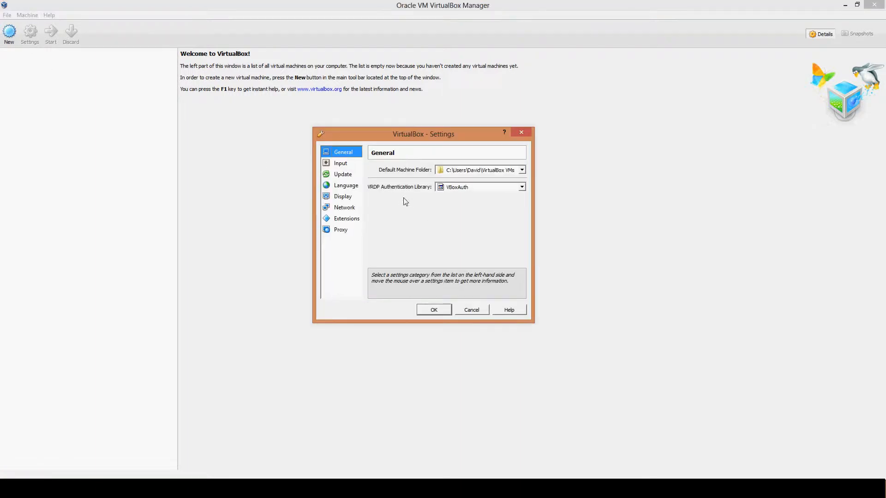
left_click(346, 220)
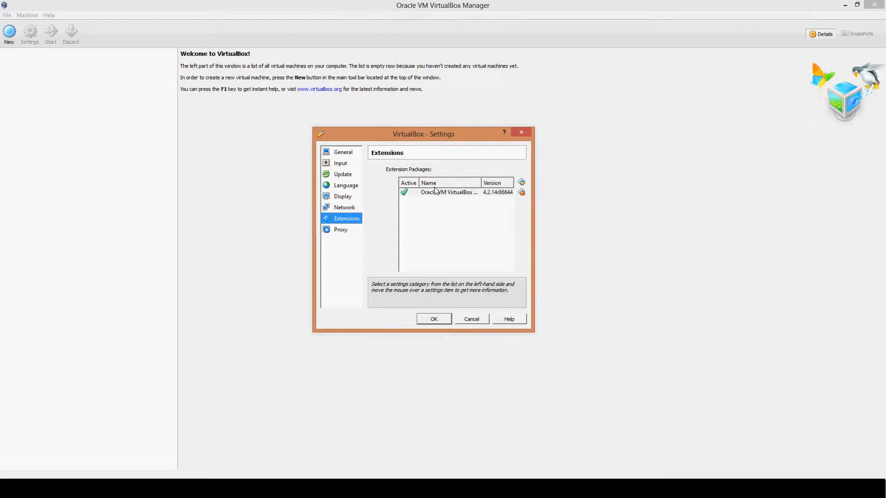
left_click(522, 183)
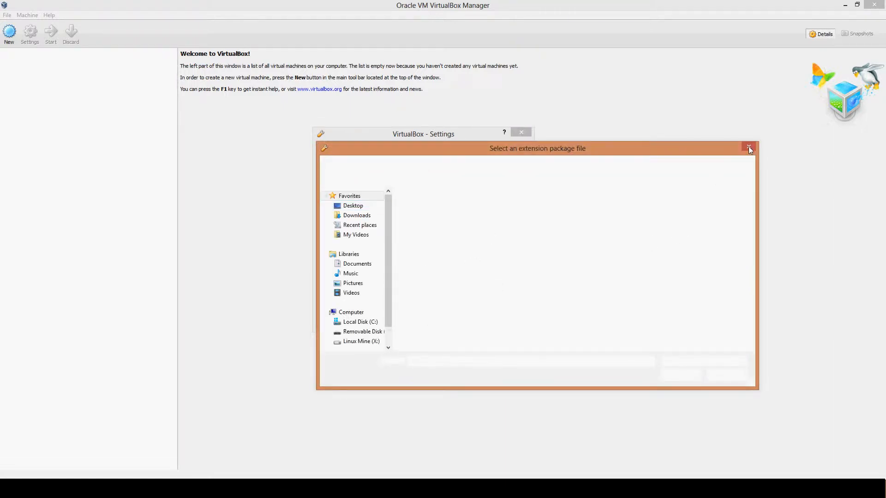
left_click(748, 146)
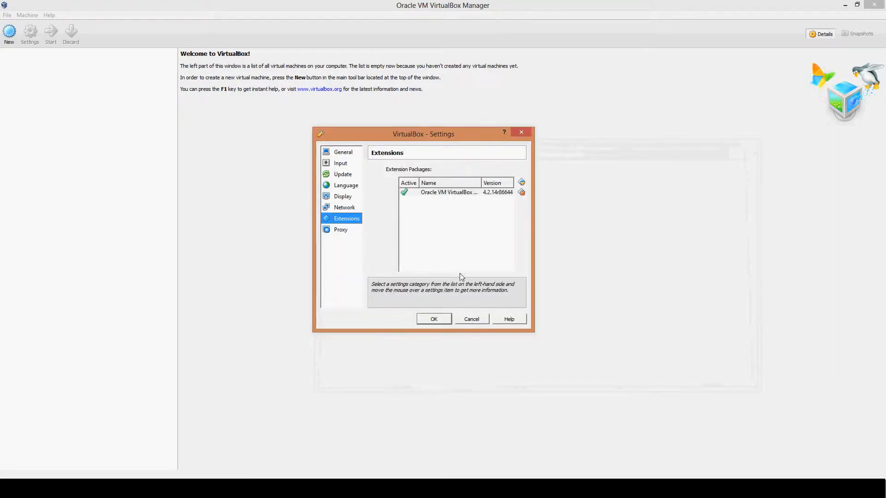
left_click(433, 319)
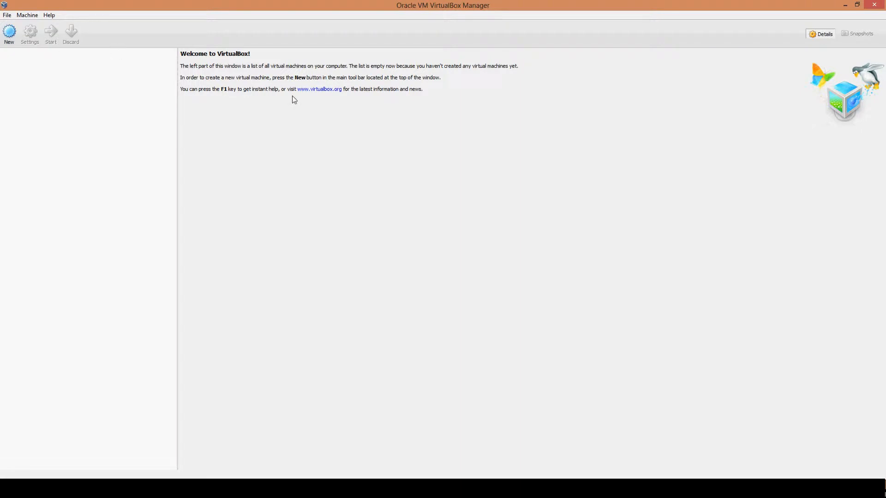
Step: Start creating a new virtual machine with the type Linux and the version Ubuntu (64 bit)
left_click(7, 39)
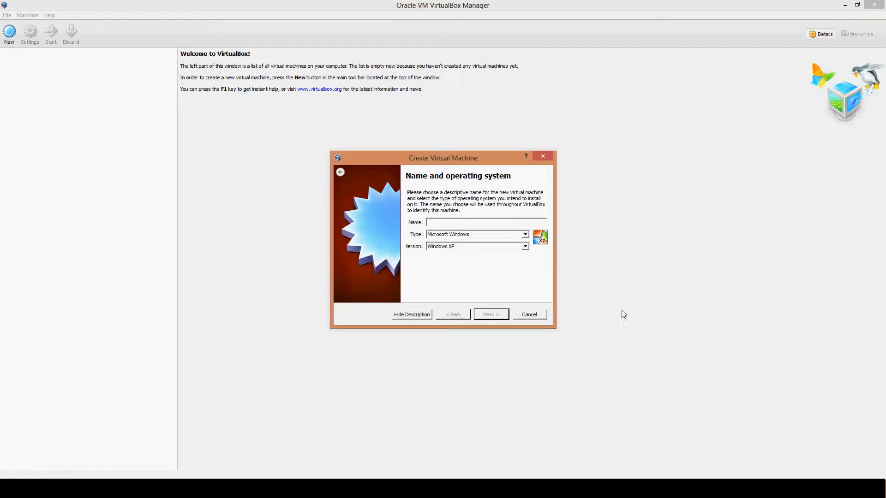
left_click(517, 235)
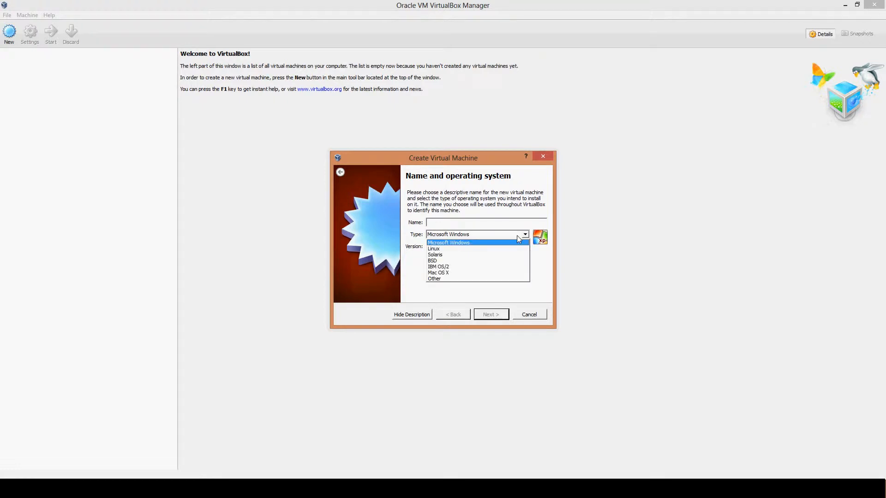
left_click(463, 249)
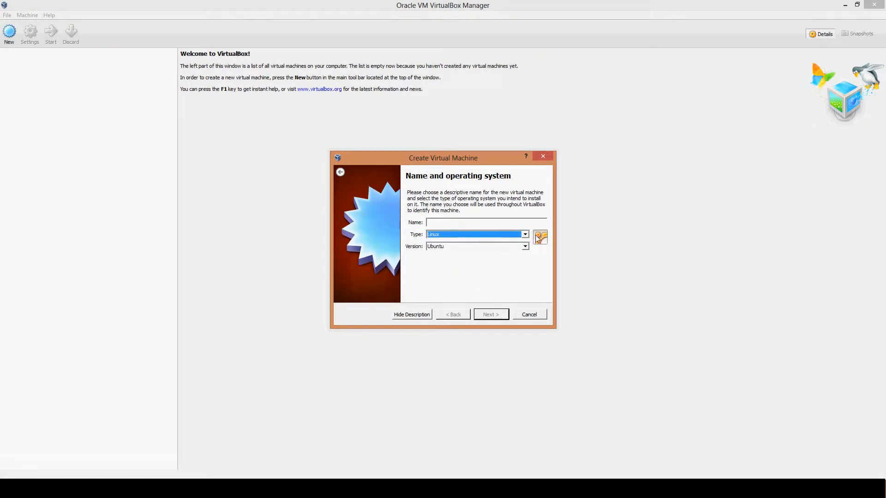
left_click(497, 246)
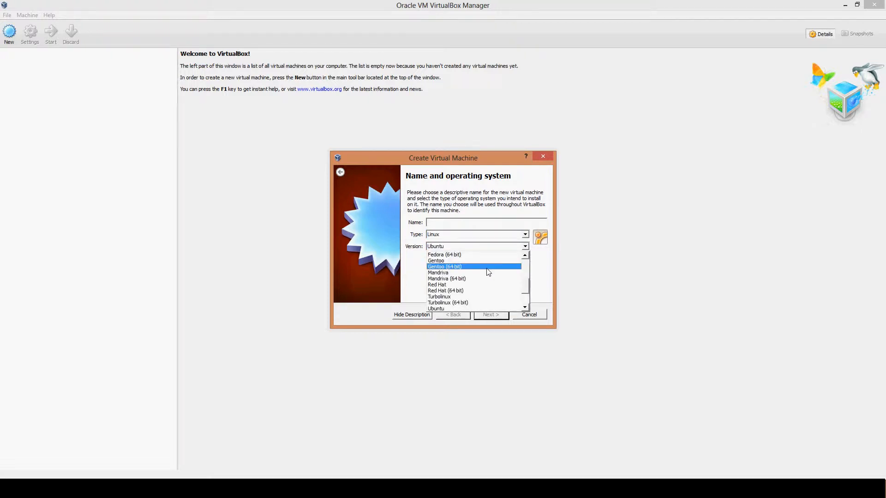
scroll(474, 290, "up", 5)
scroll(474, 290, "down", 5)
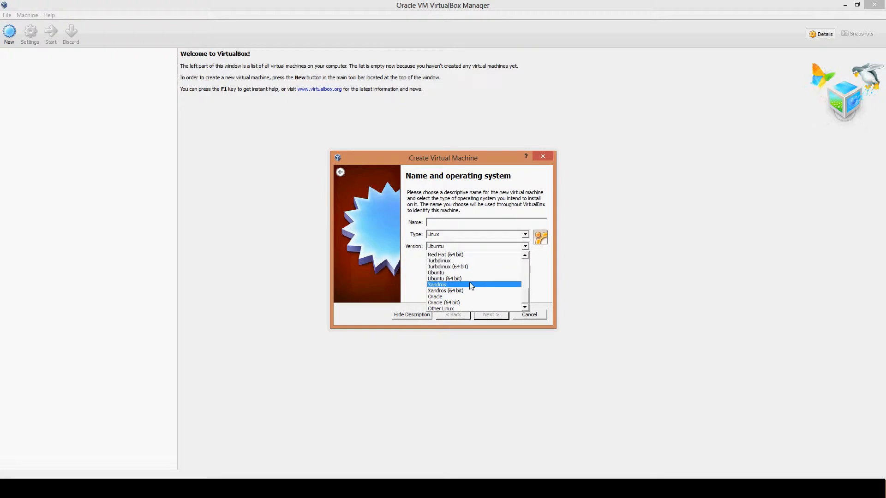
left_click(465, 279)
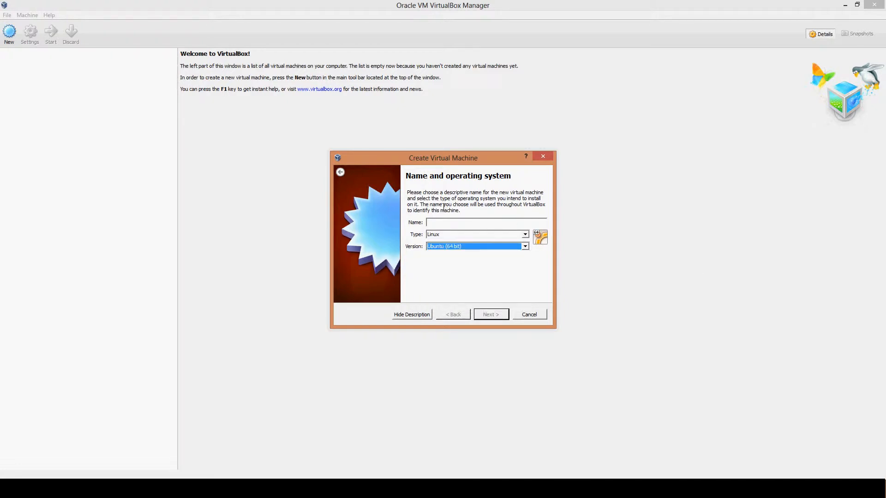
Step: Name the new virtual machine "Video Editing" and continue to the memory size settings
left_click(454, 224)
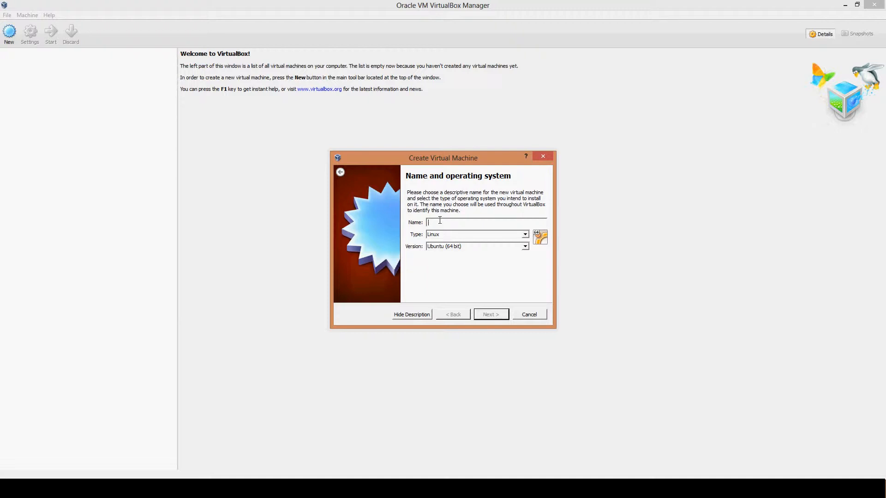
type("V")
key("BackSpace")
type("Video Editing")
left_click_drag(430, 161, 303, 88)
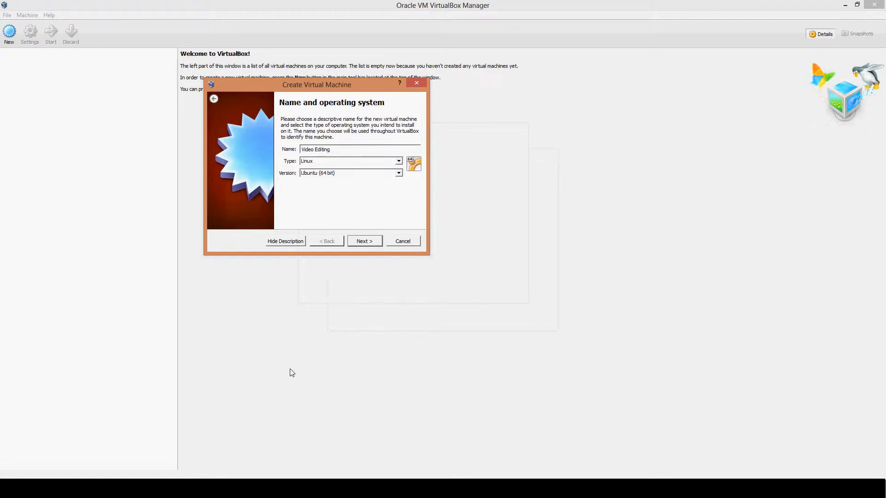
mouse_move(126, 488)
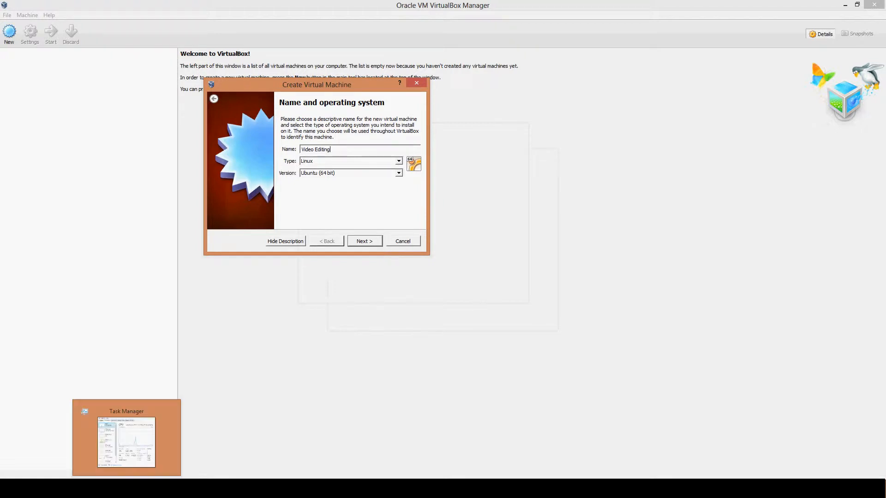
left_click(362, 241)
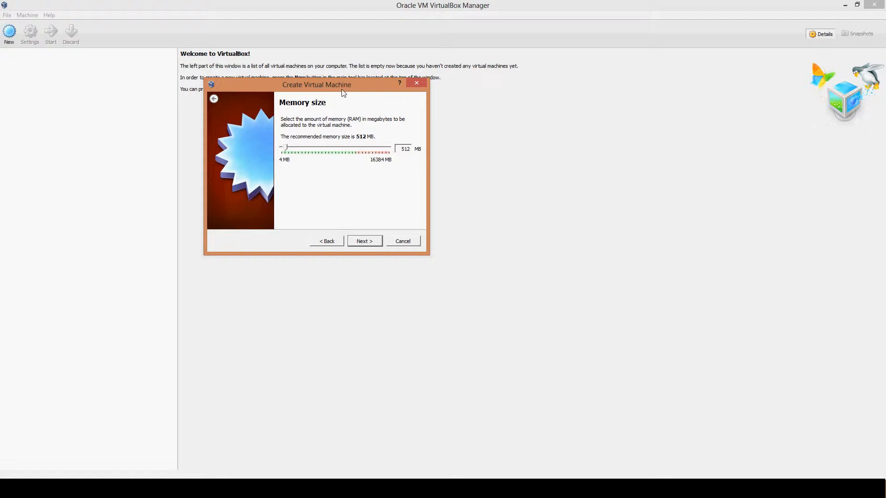
Step: Allocate 4096 MB of memory to the virtual machine and continue to the hard drive settings
left_click_drag(341, 89, 382, 112)
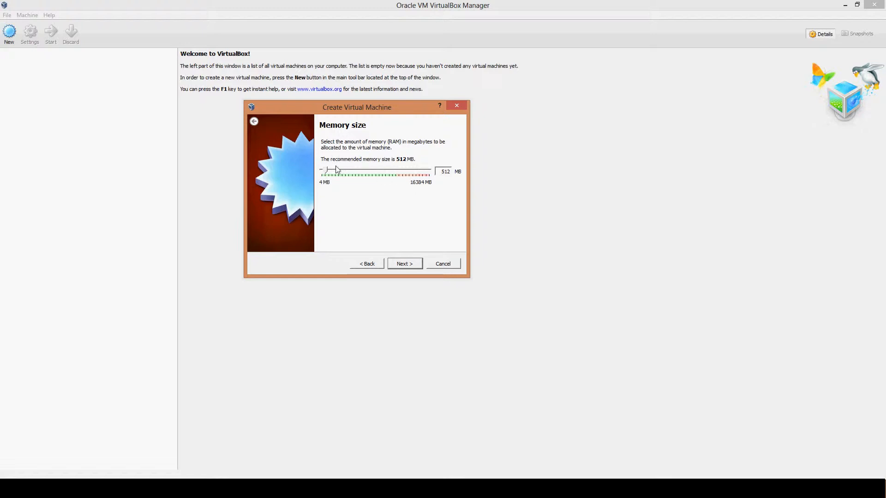
left_click_drag(327, 173, 353, 170)
left_click(404, 264)
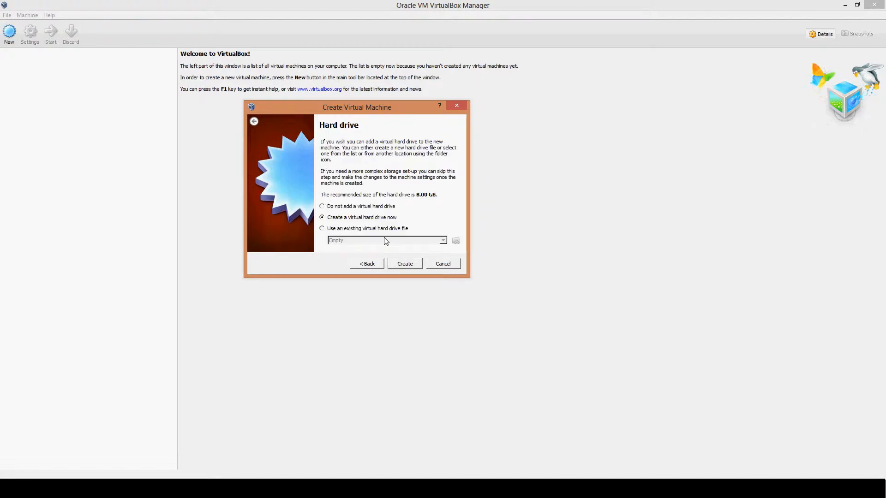
Step: Choose to create a new virtual hard drive as a dynamically allocated VDI (VirtualBox Disk Image)
left_click(401, 265)
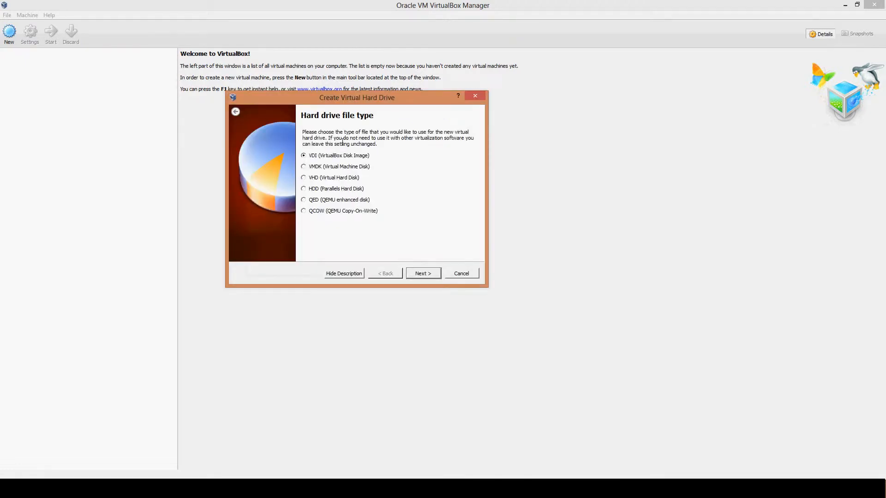
left_click(421, 276)
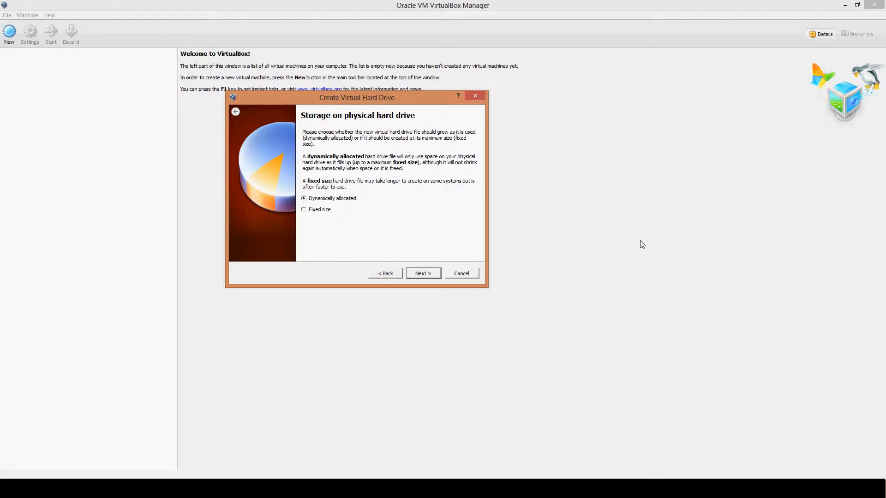
left_click(306, 211)
left_click(418, 274)
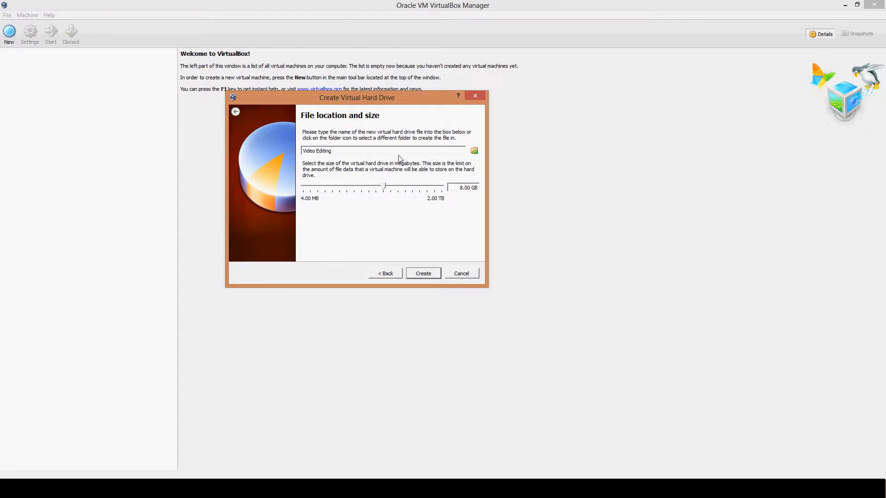
Step: Set the virtual hard drive file's location to the Linux Mine (X:) drive, keeping the file name Video Editing
left_click(474, 152)
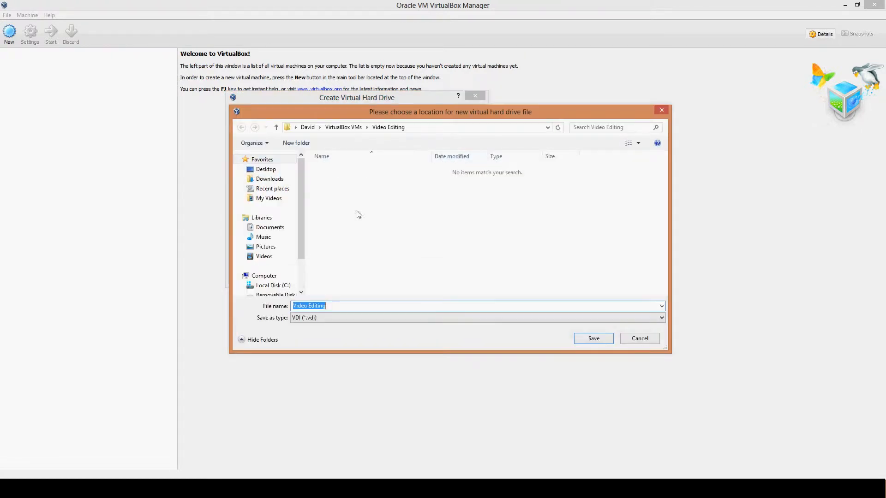
left_click_drag(299, 239, 298, 269)
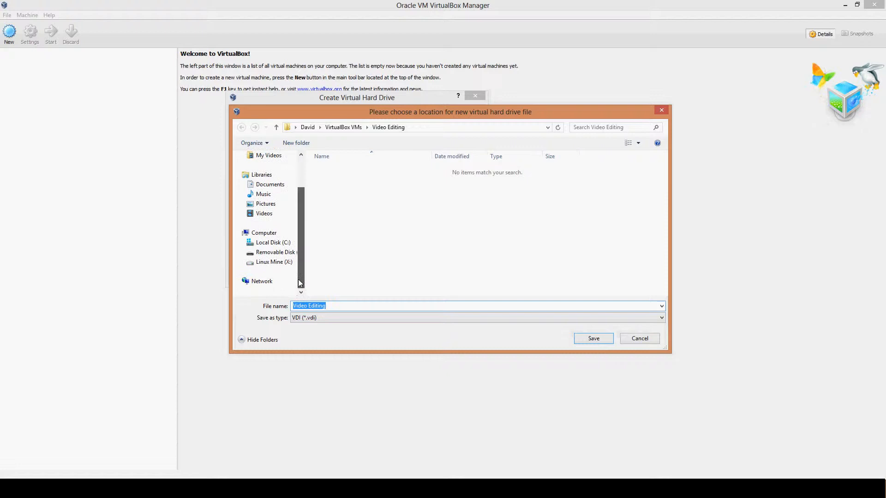
left_click(266, 263)
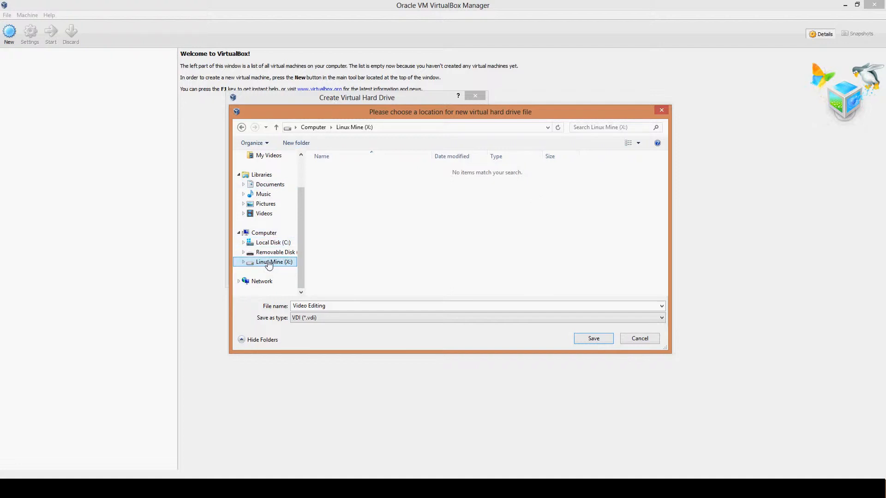
left_click(365, 309)
left_click(367, 308)
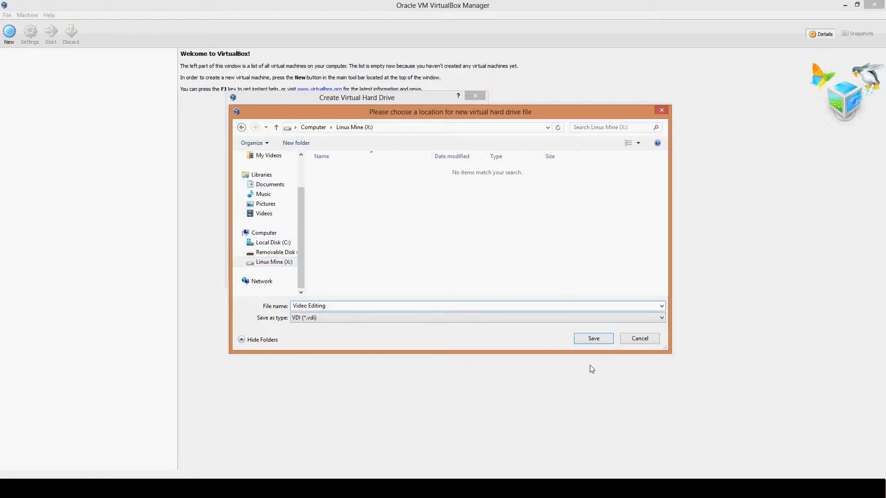
left_click(603, 343)
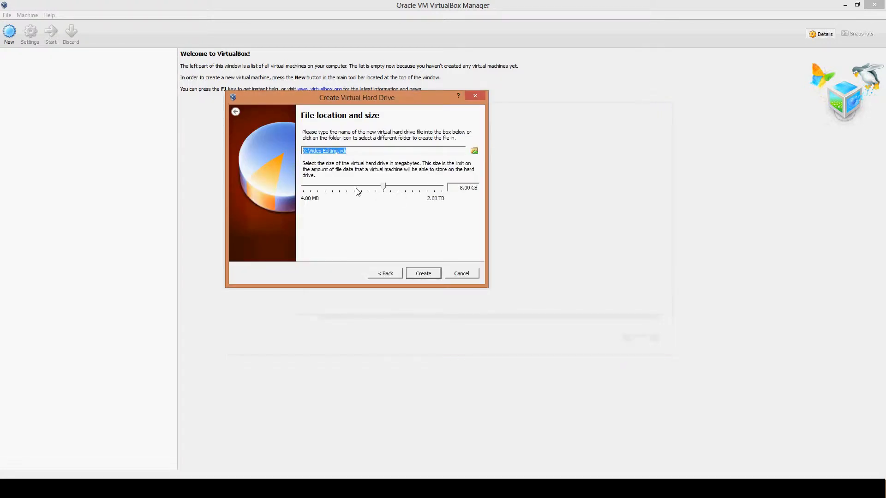
Step: Check the Linux Mine (X:) drive in File Explorer and create the virtual hard drive with a size of 140 GB
left_click(477, 190)
left_click(125, 488)
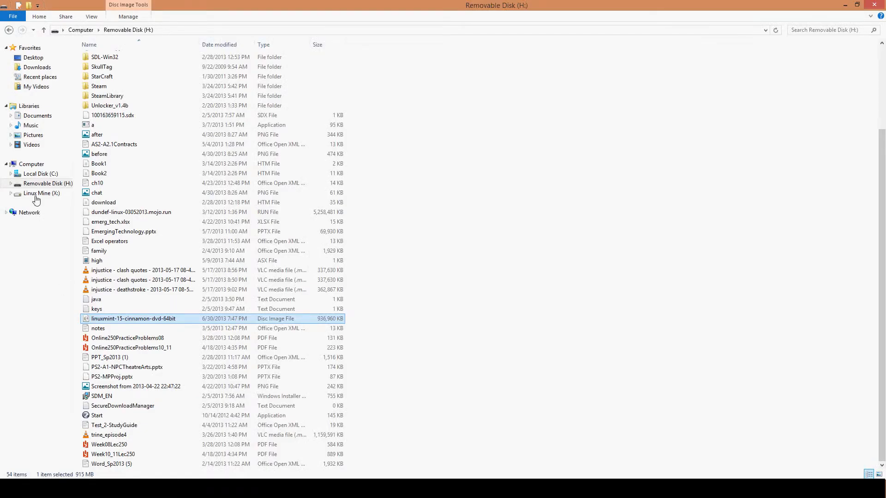
left_click(39, 193)
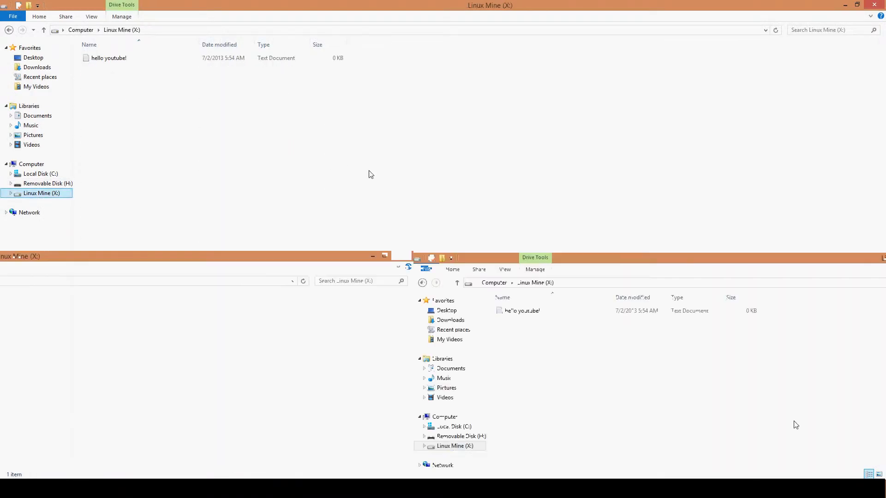
right_click(283, 169)
left_click(359, 294)
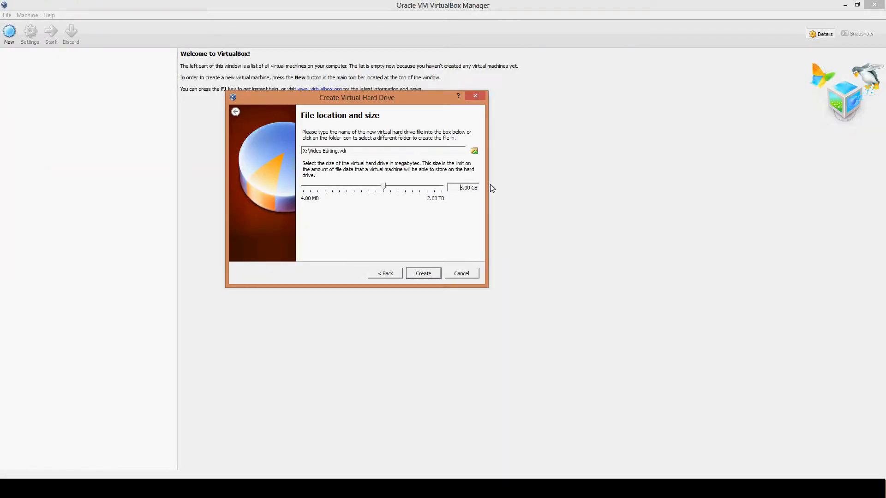
type("140")
left_click(423, 274)
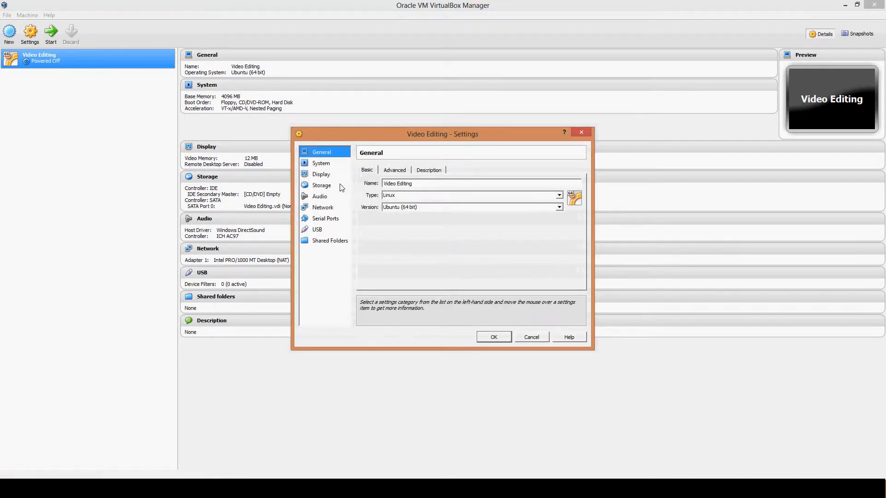
Step: In the storage settings, select the empty optical drive under Controller: IDE and enable Live CD/DVD for it
left_click(317, 188)
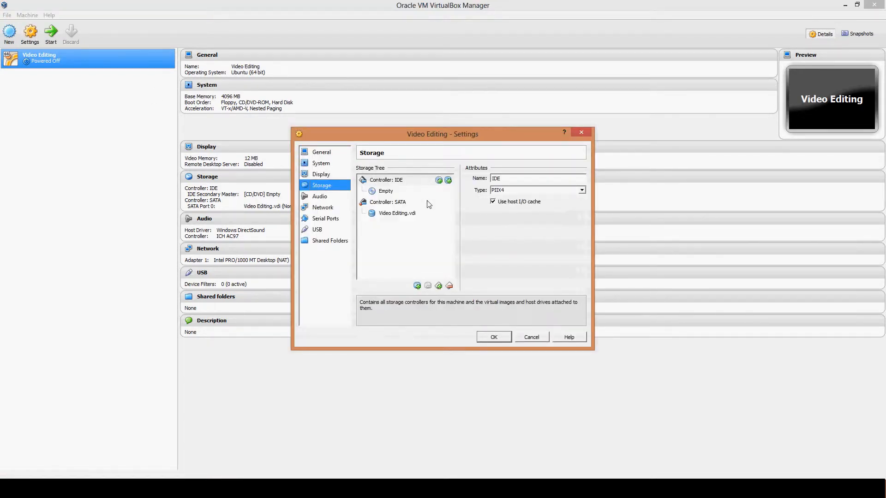
left_click(394, 191)
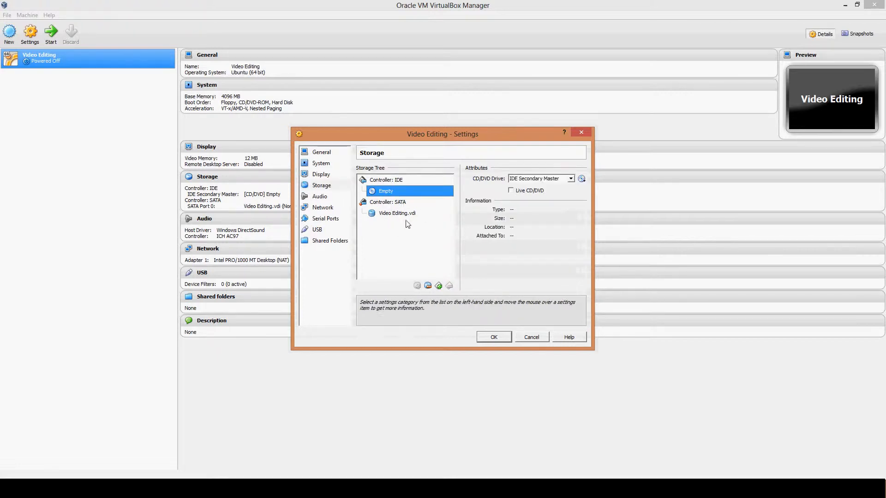
left_click(395, 213)
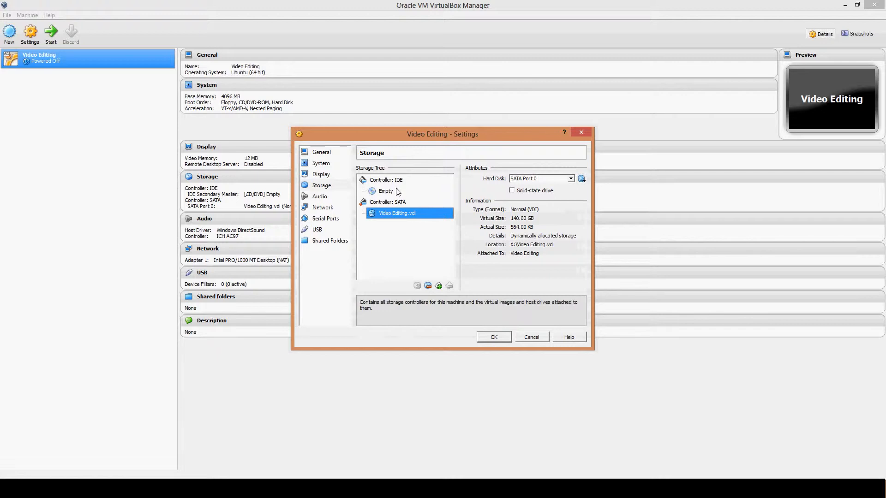
left_click(394, 190)
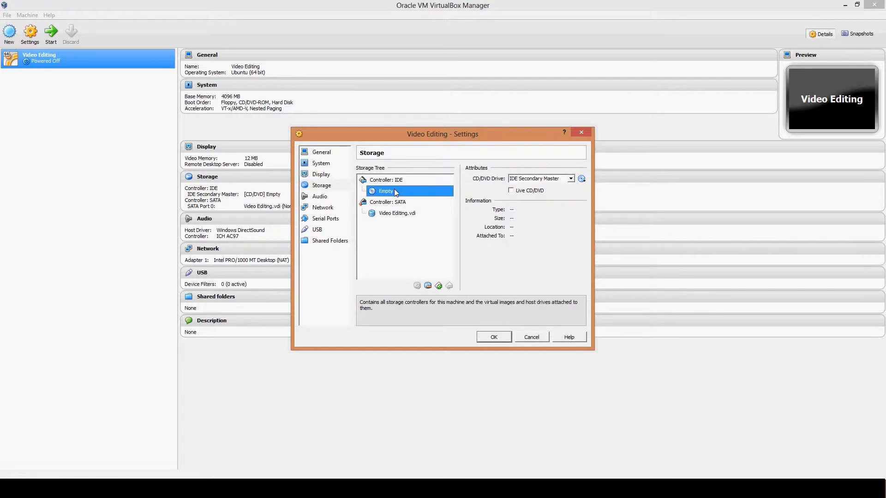
left_click(511, 190)
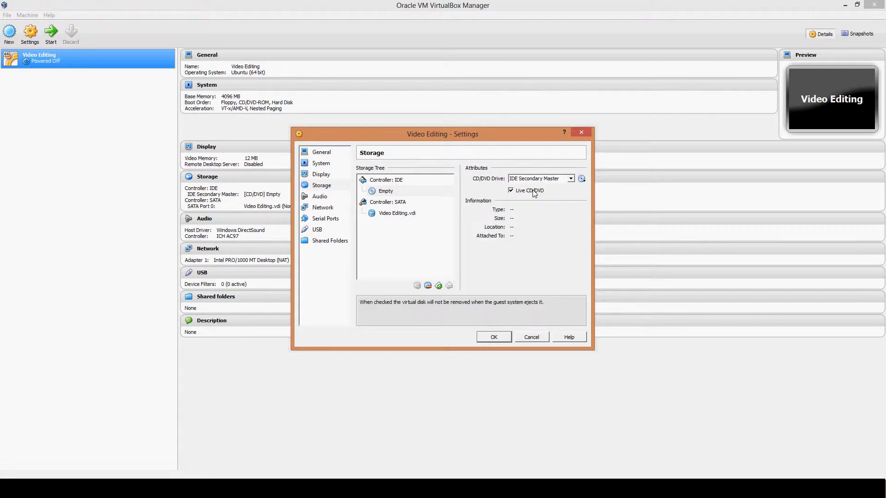
Step: Load the linuxmint-15-cinnamon-dvd-64bit disc image from Removable Disk (H:) into the IDE CD/DVD drive and disable Live CD/DVD
left_click(581, 180)
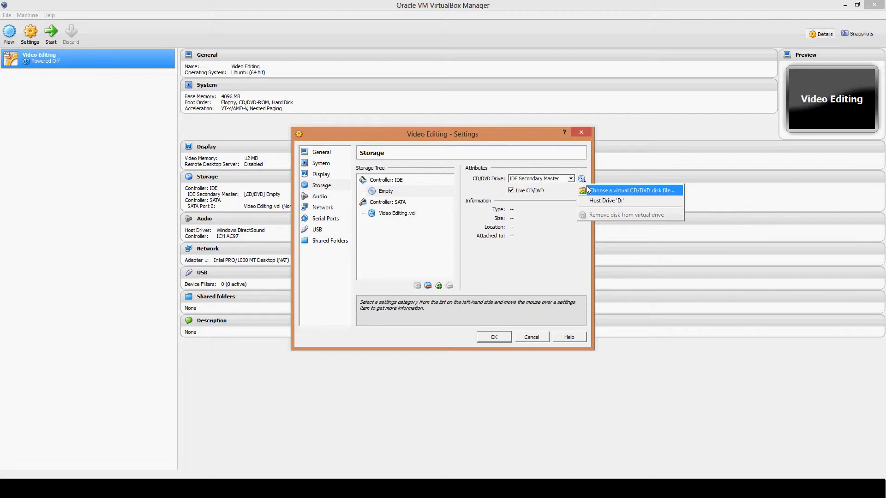
left_click(605, 190)
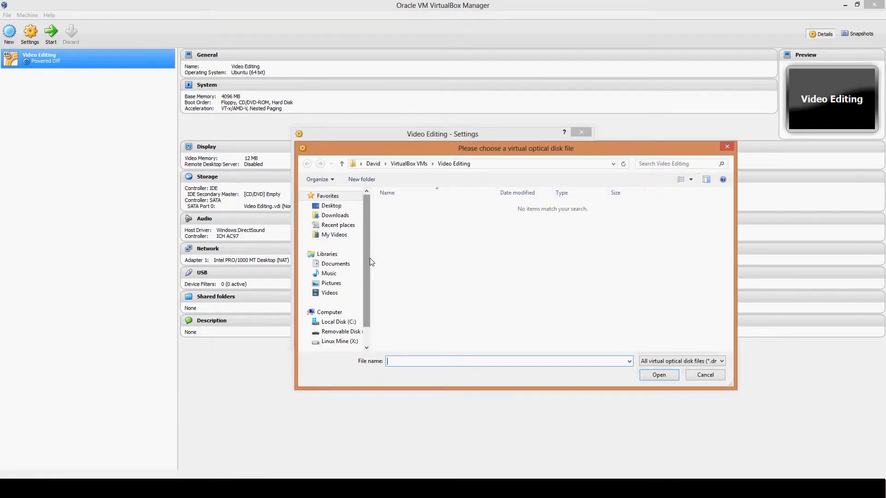
scroll(360, 281, "down", 1)
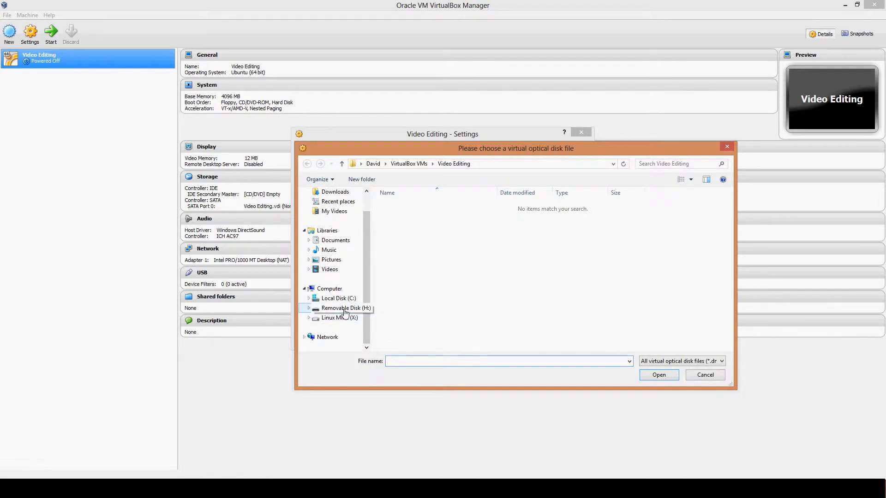
left_click(345, 308)
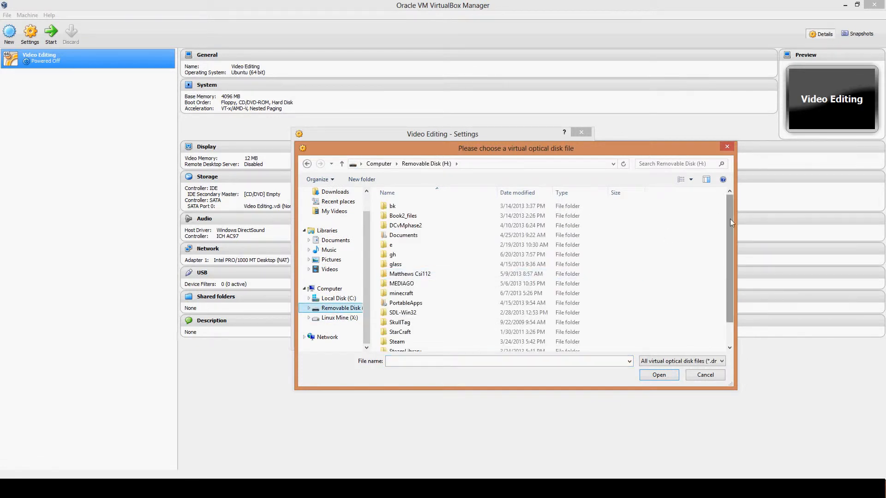
left_click_drag(726, 310, 725, 330)
left_click(451, 346)
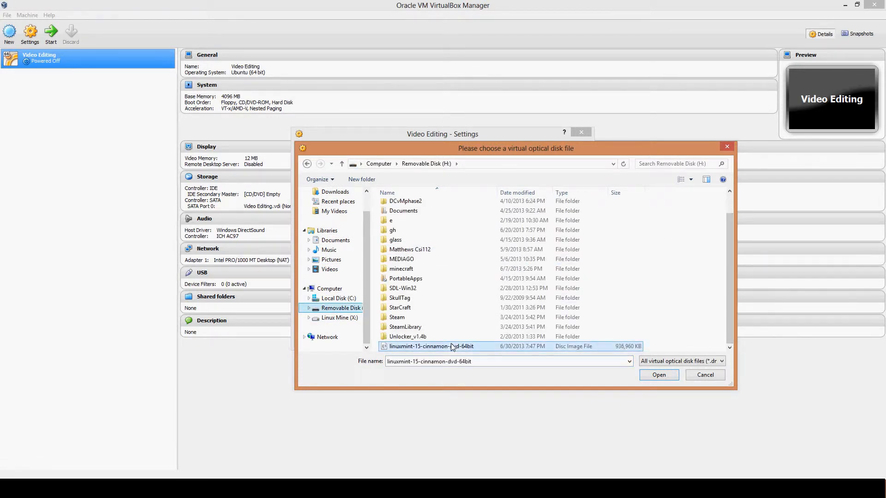
left_click(665, 374)
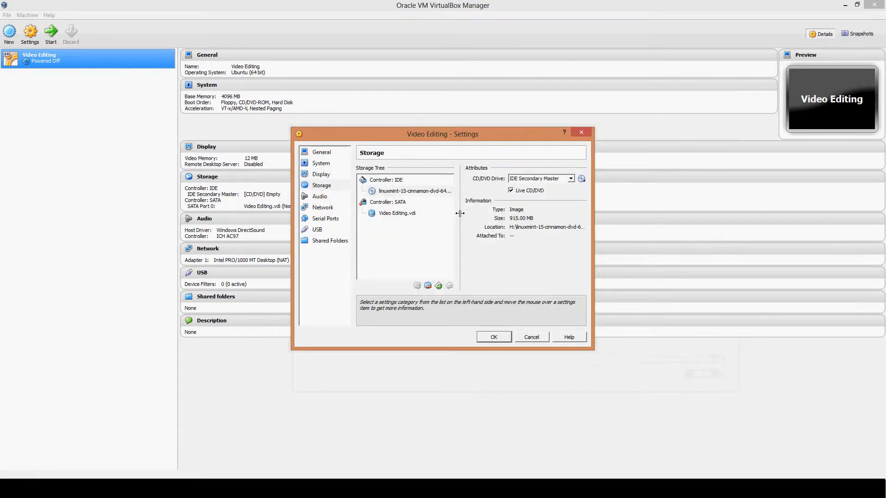
left_click(510, 190)
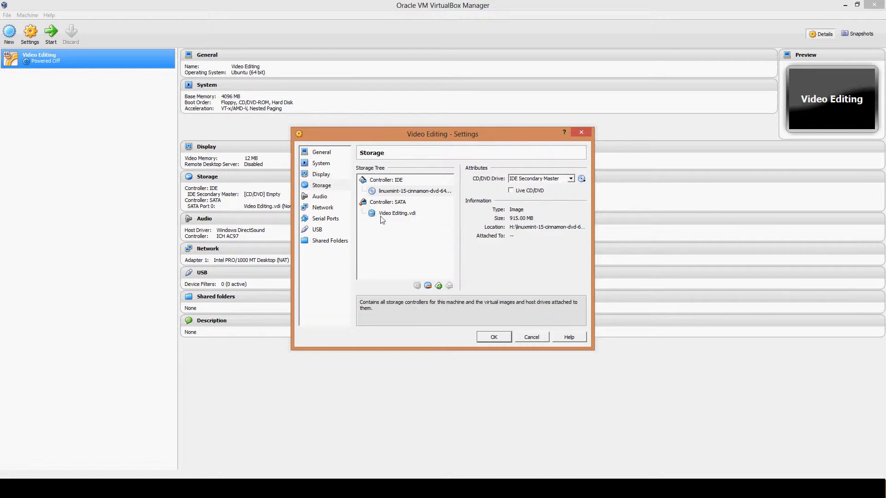
Step: Set the virtual machine's number of processors to 2 in the system settings
left_click(321, 165)
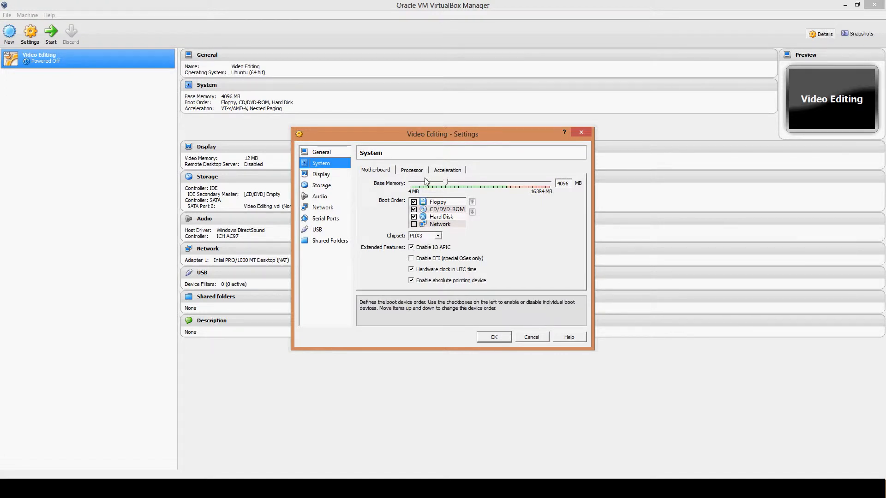
left_click(404, 173)
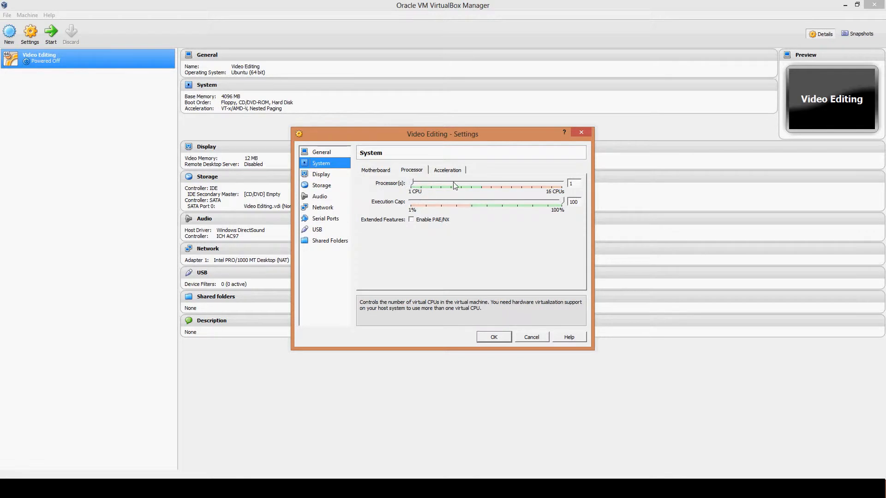
left_click(415, 183)
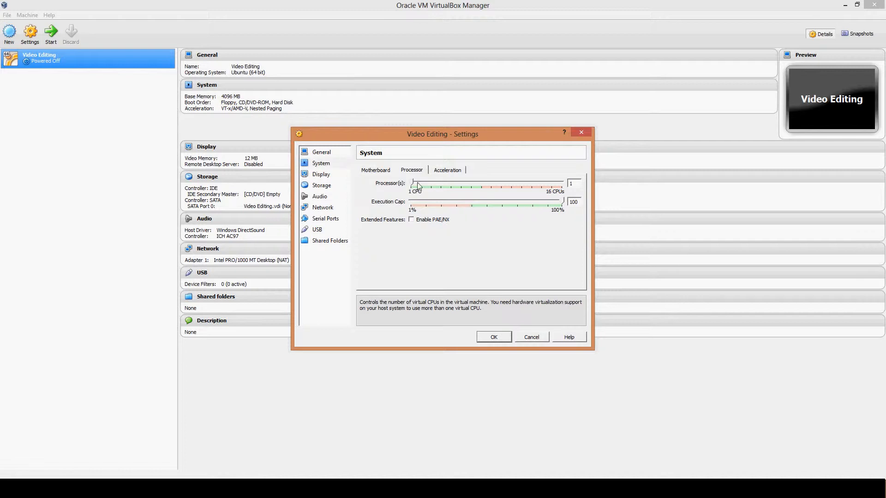
left_click_drag(412, 183, 427, 189)
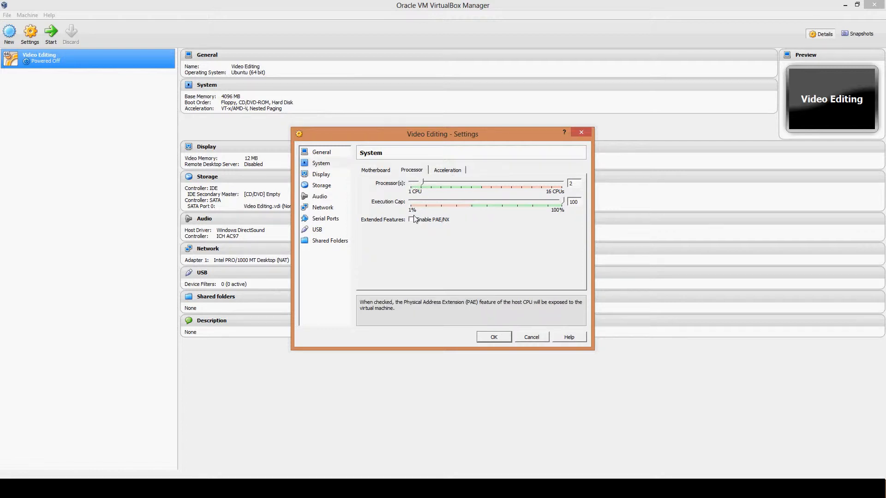
Step: Review the acceleration, motherboard, display, audio, network, serial port, USB and shared folder settings, and save the virtual machine's settings
left_click(443, 172)
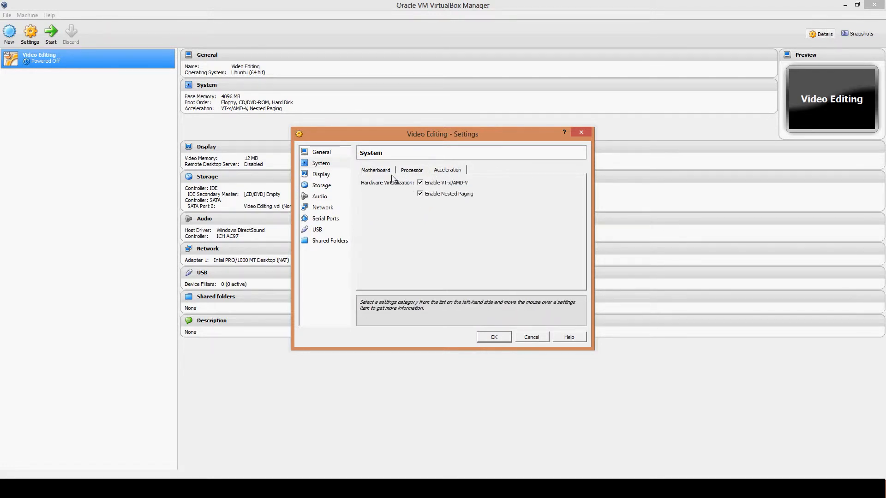
left_click(375, 171)
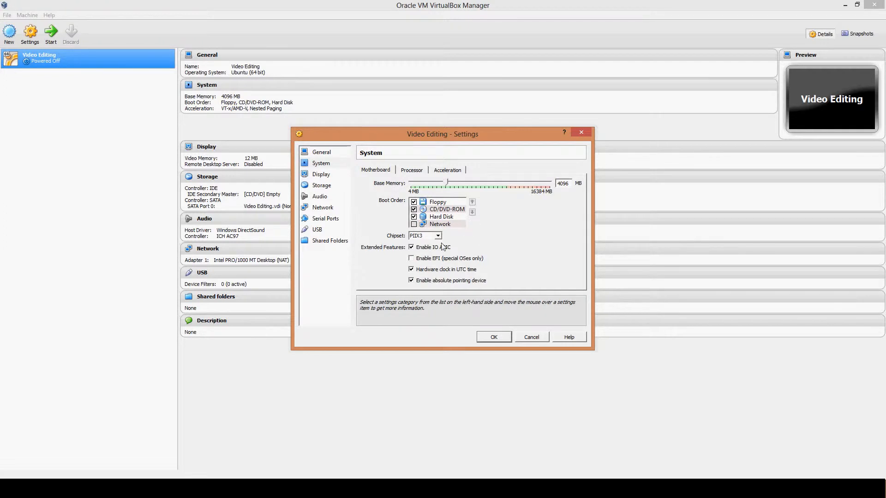
left_click(416, 236)
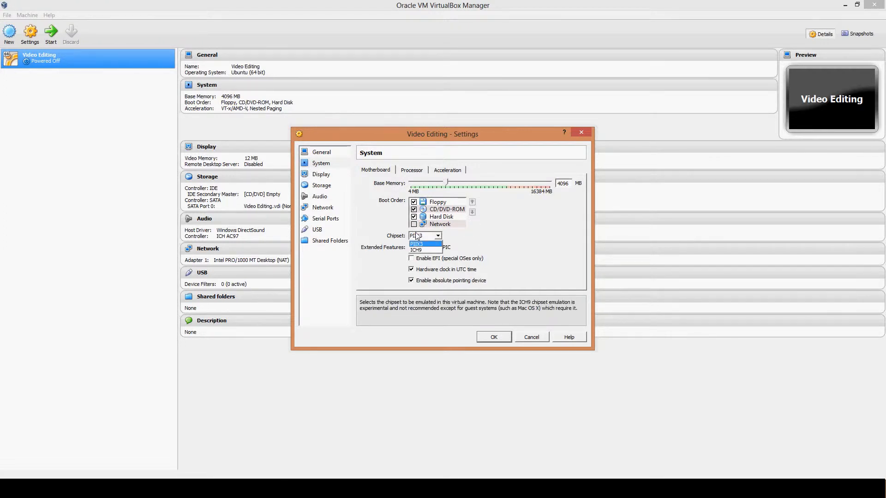
left_click(395, 233)
left_click(310, 175)
left_click(318, 196)
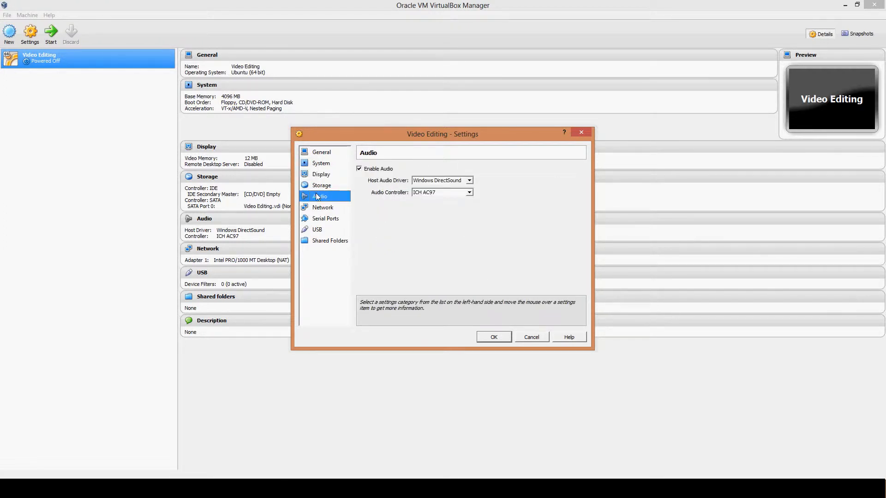
left_click(323, 210)
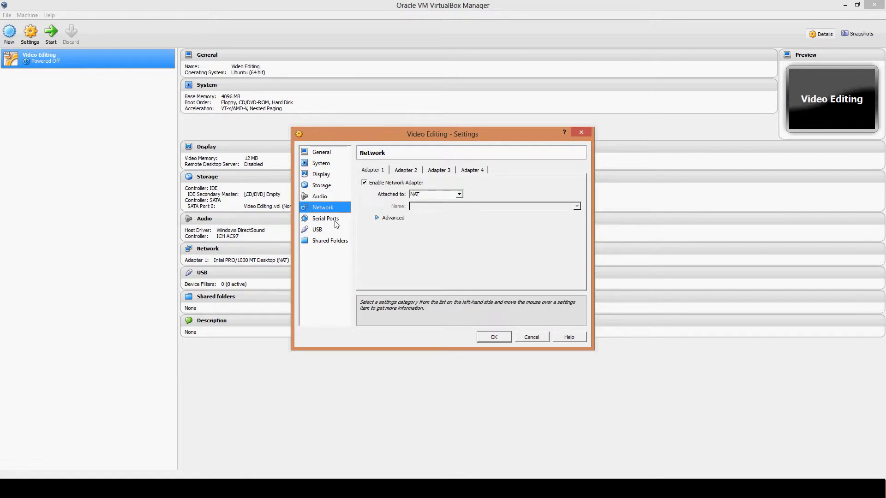
left_click(333, 220)
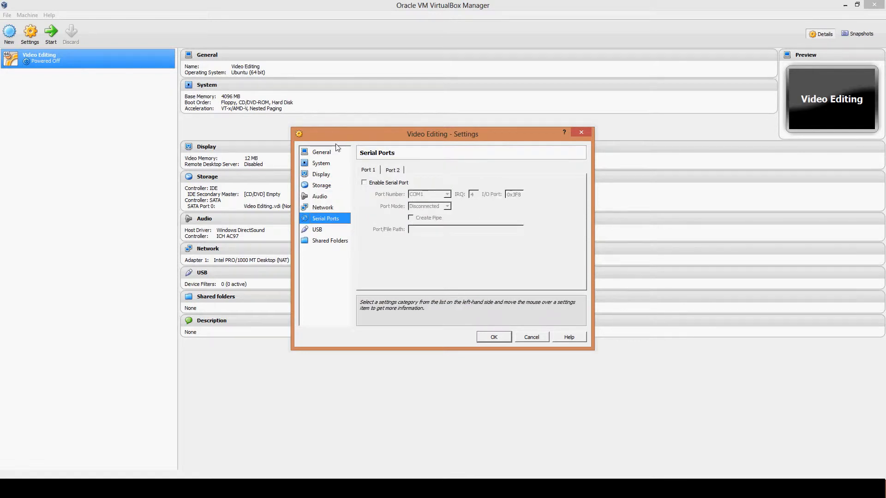
left_click(325, 229)
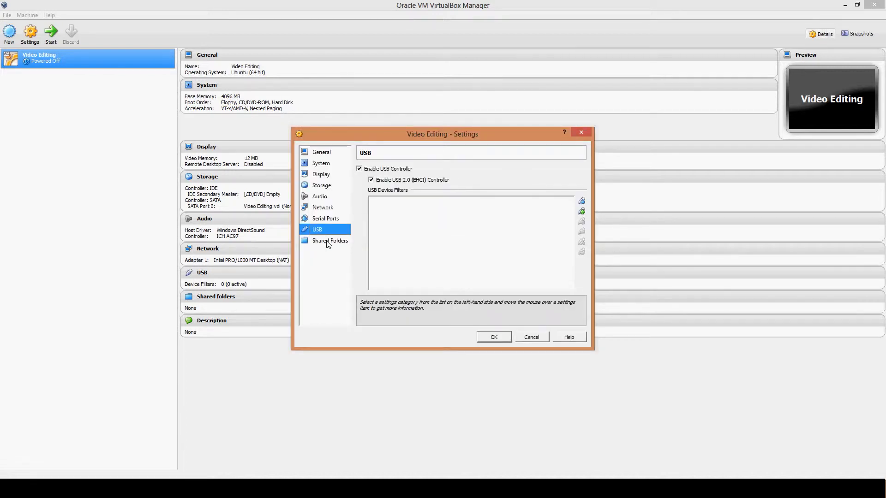
left_click(320, 242)
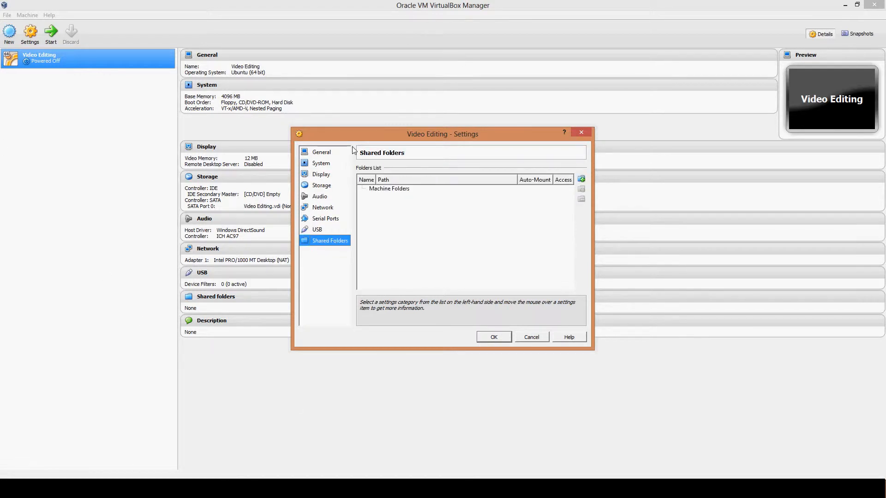
left_click(496, 338)
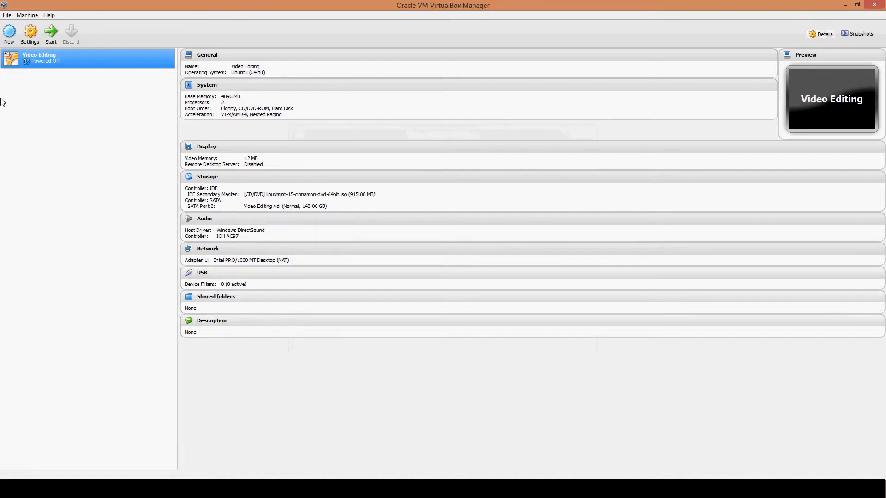
Step: Start the Video Editing virtual machine and acknowledge its information messages, allowing input capture and turning off repeats of the mouse pointer integration message
left_click(51, 34)
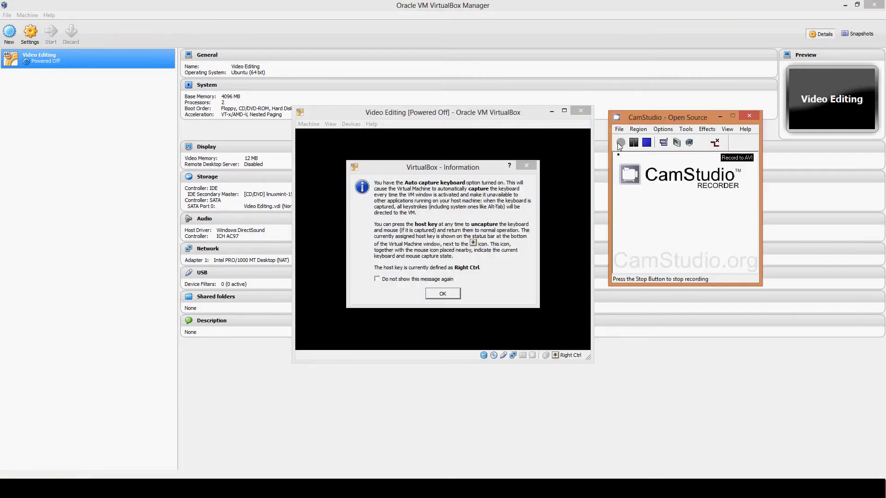
left_click(478, 113)
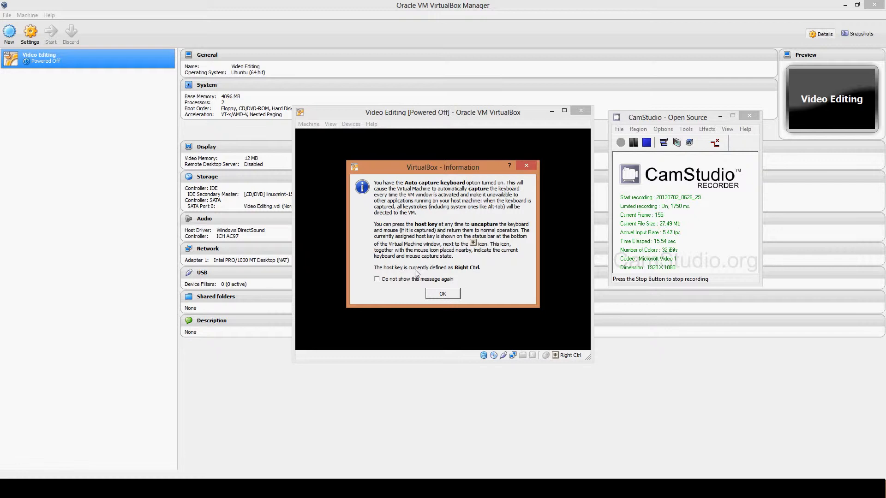
left_click(447, 295)
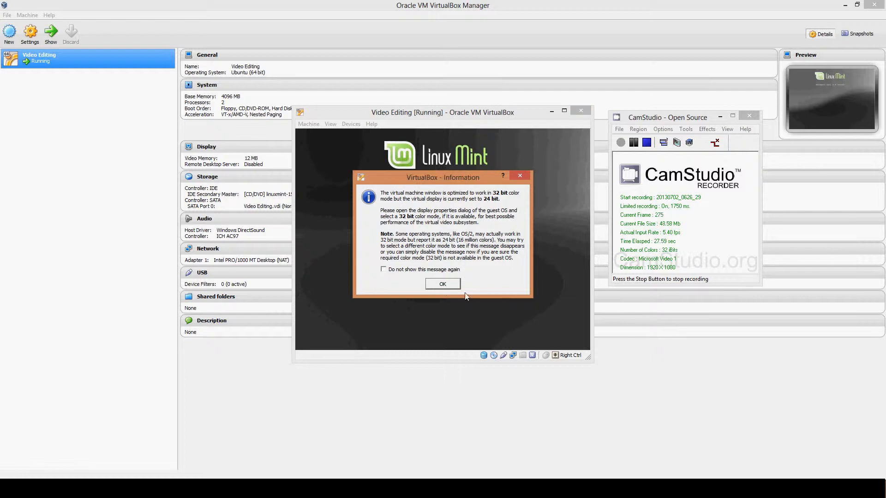
left_click(448, 284)
left_click(440, 229)
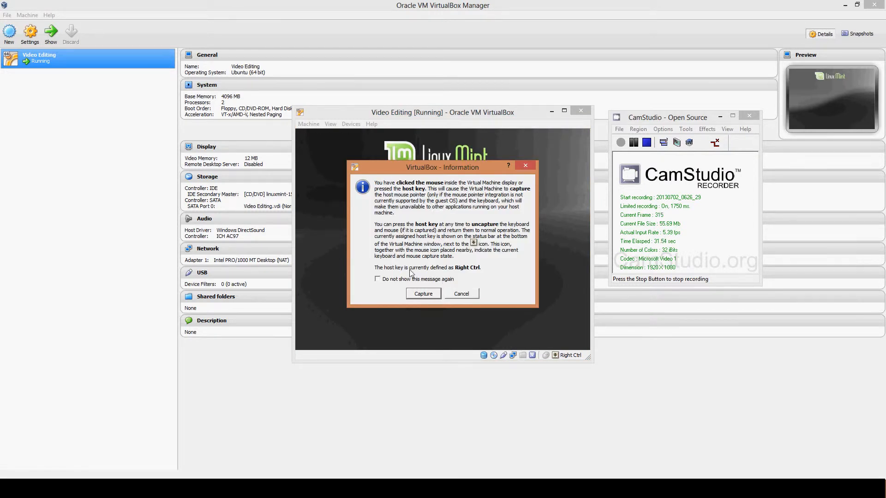
left_click(421, 295)
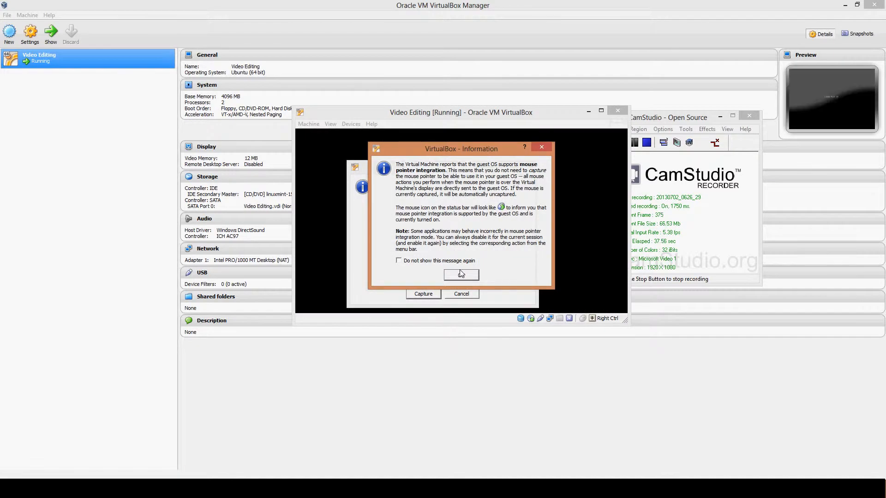
left_click(461, 276)
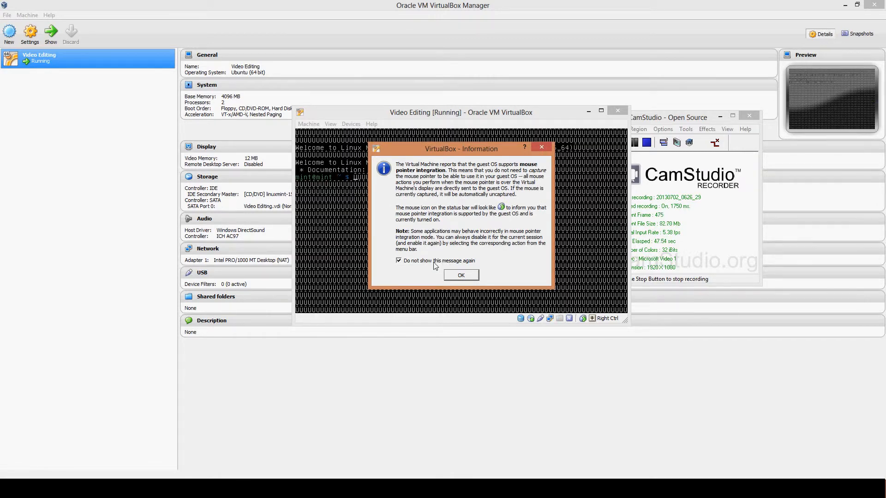
left_click(459, 276)
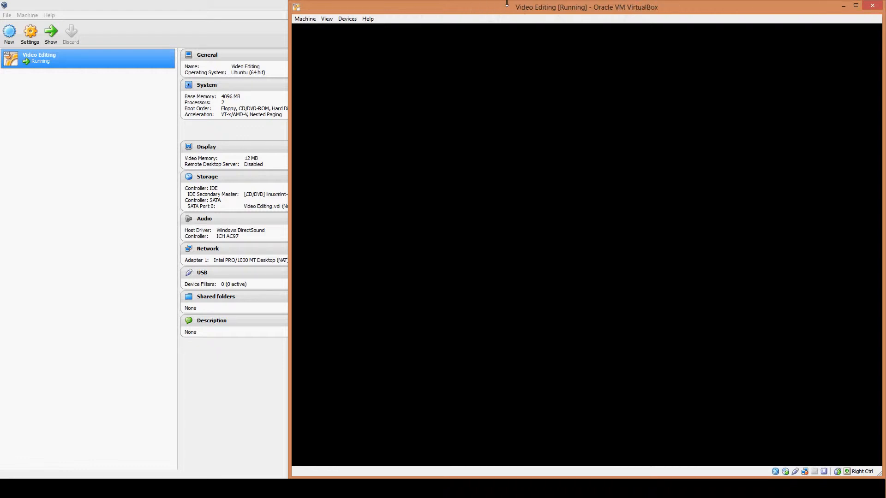
Step: Maximize the virtual machine window and launch the Linux Mint installer, continuing with English as the installation language
left_click_drag(538, 10, 406, 1)
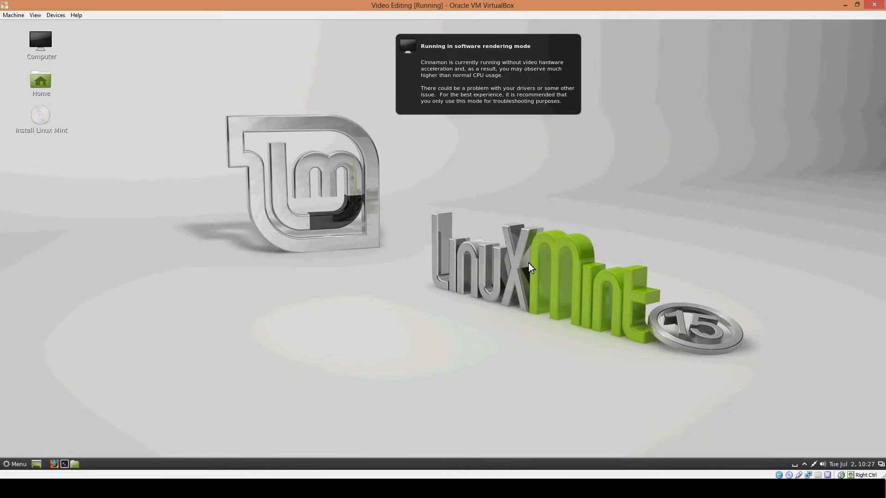
left_click(46, 117)
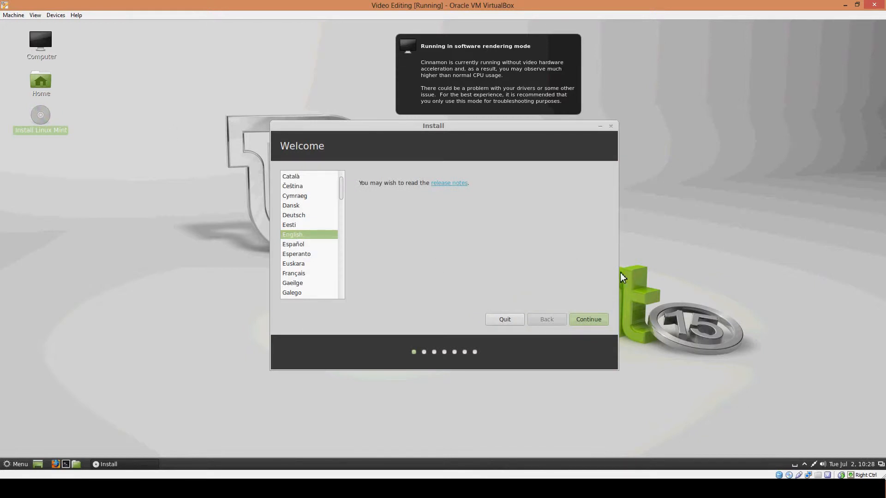
left_click(601, 322)
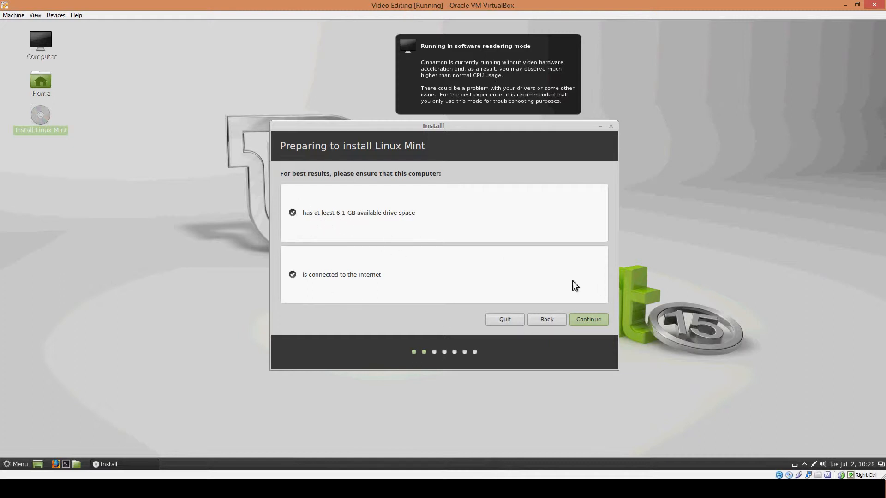
Step: Start installing Linux Mint by erasing the disk, with New York as the location, and test and accept the English (US) keyboard layout
left_click(596, 323)
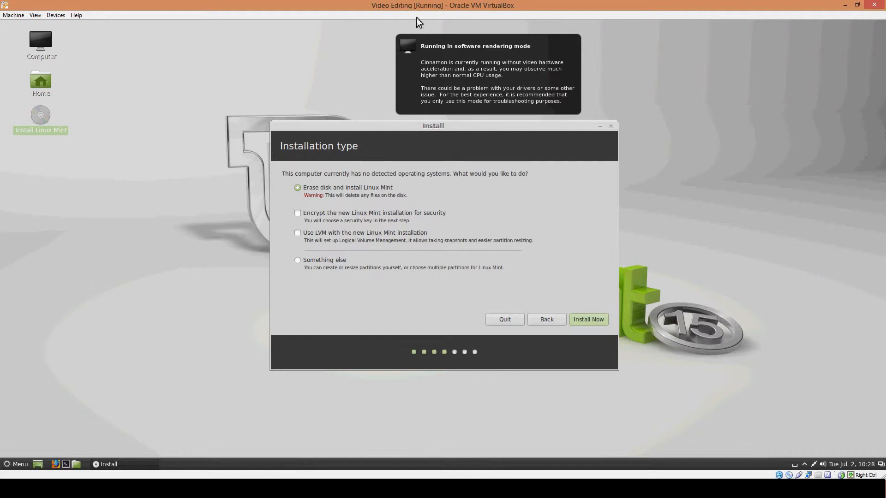
left_click(584, 319)
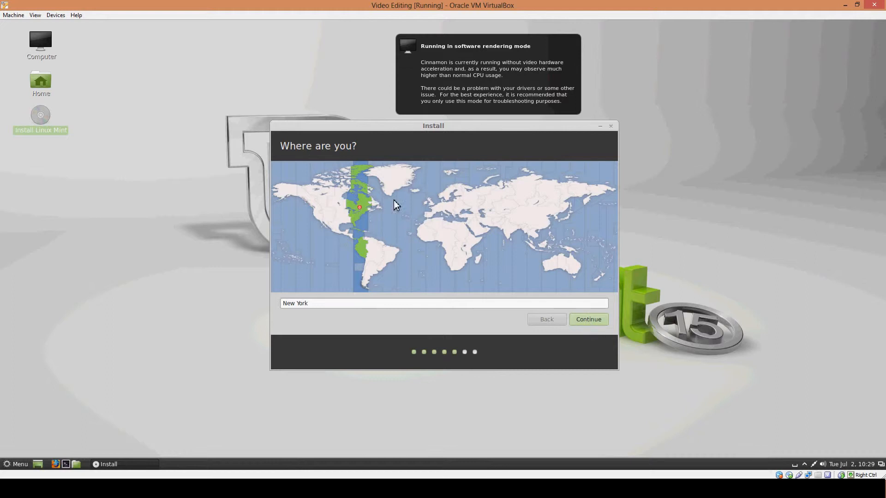
left_click(588, 323)
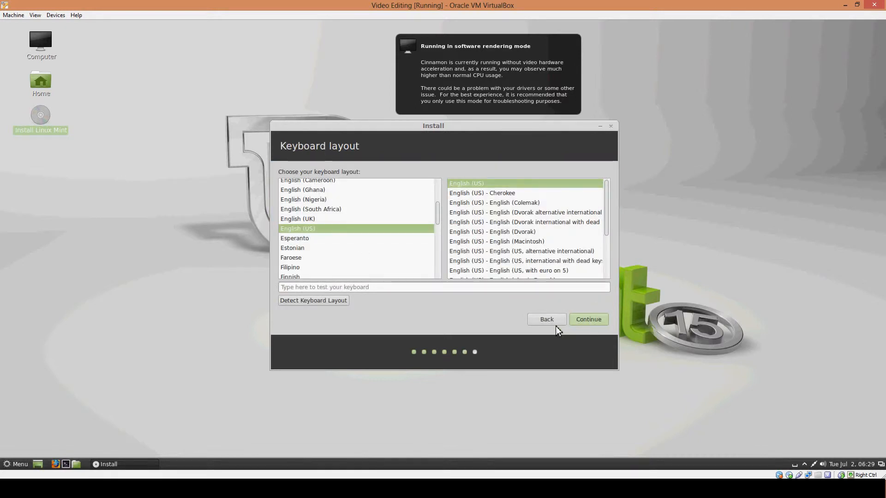
left_click(379, 289)
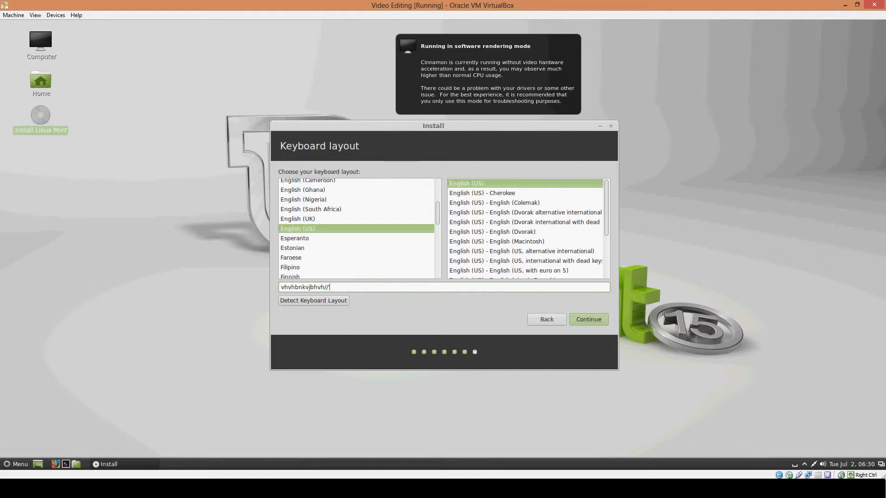
left_click(597, 324)
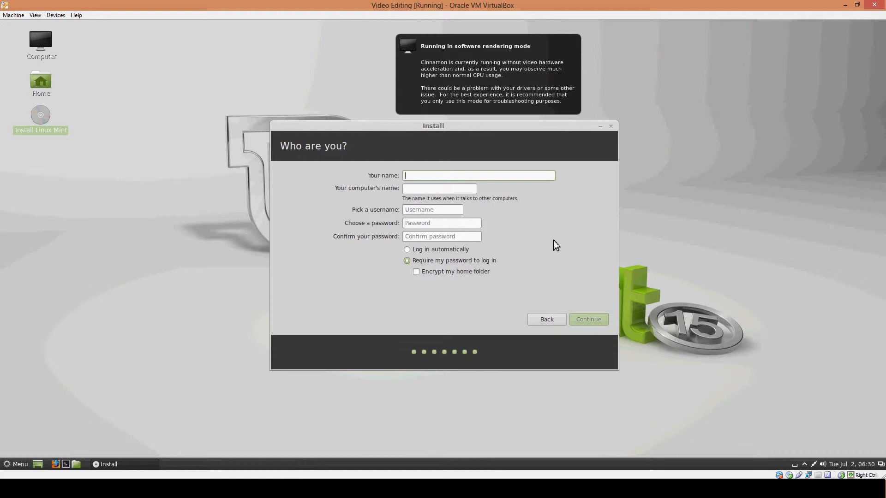
Step: Enter the account holder's name in the installer and set the account to log in automatically
type("David")
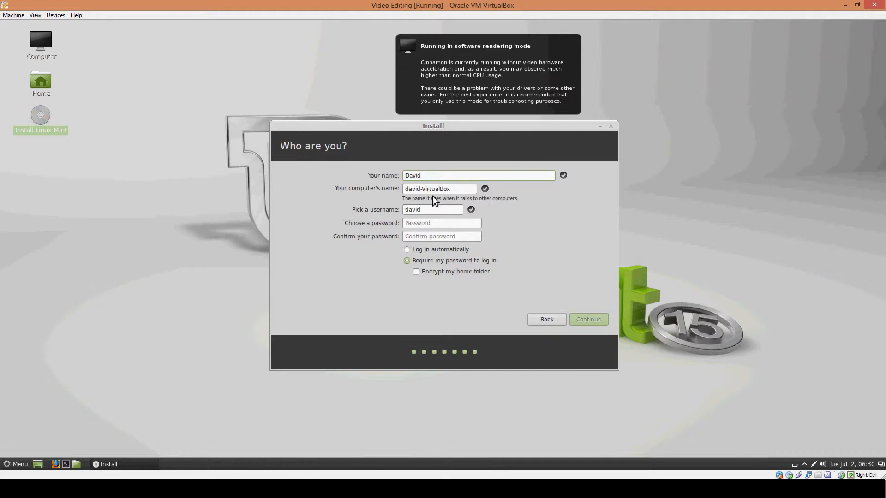
left_click_drag(458, 191, 435, 190)
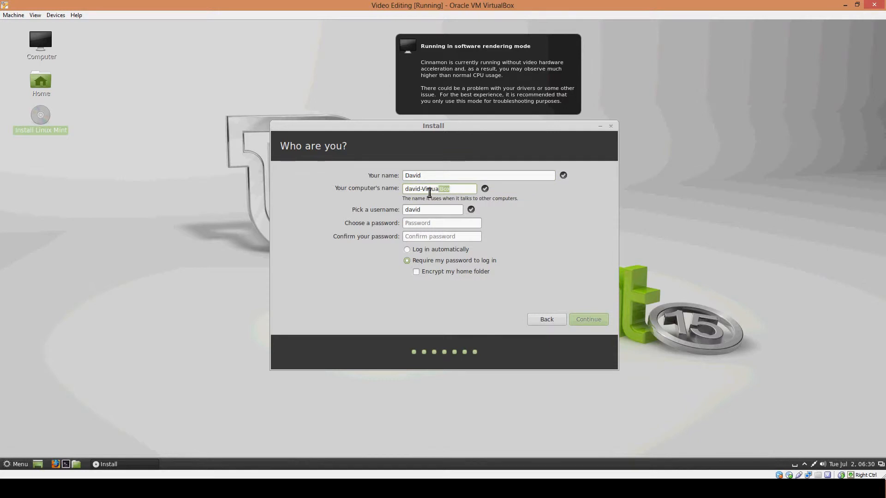
left_click(408, 249)
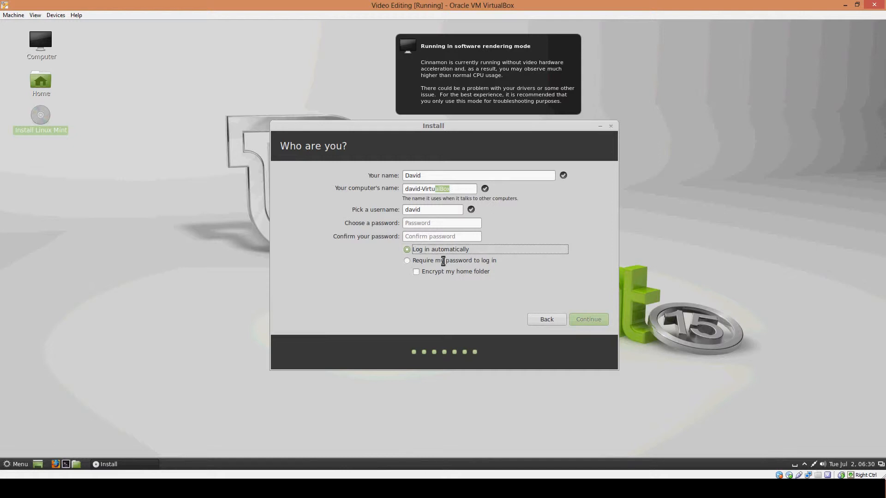
left_click(432, 224)
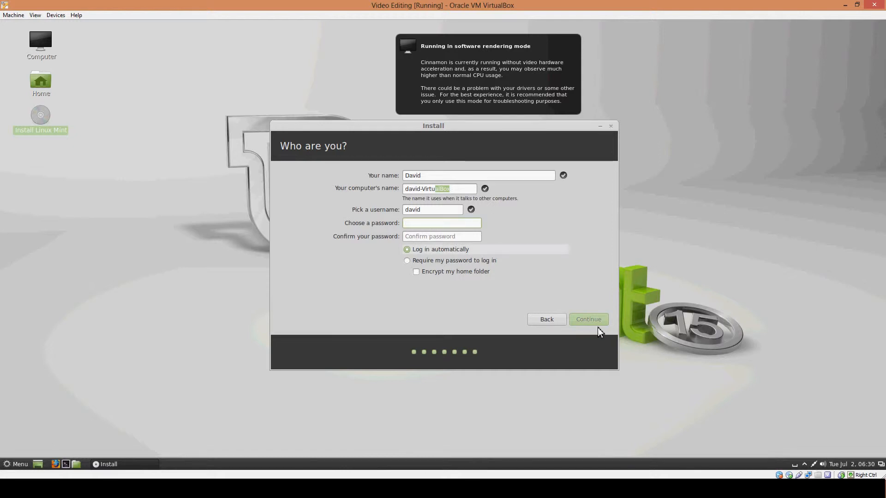
left_click(410, 252)
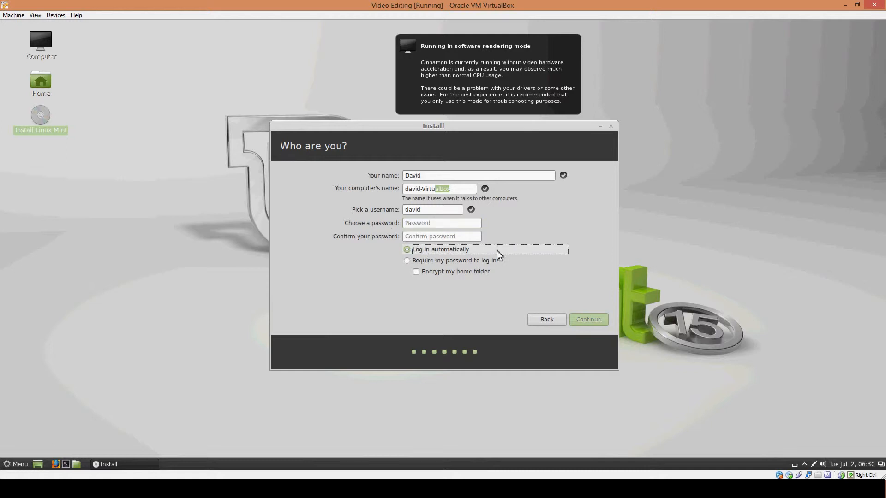
Step: Enter and confirm the account password, re-entering it in the password field so both match, and continue the installation
left_click(427, 225)
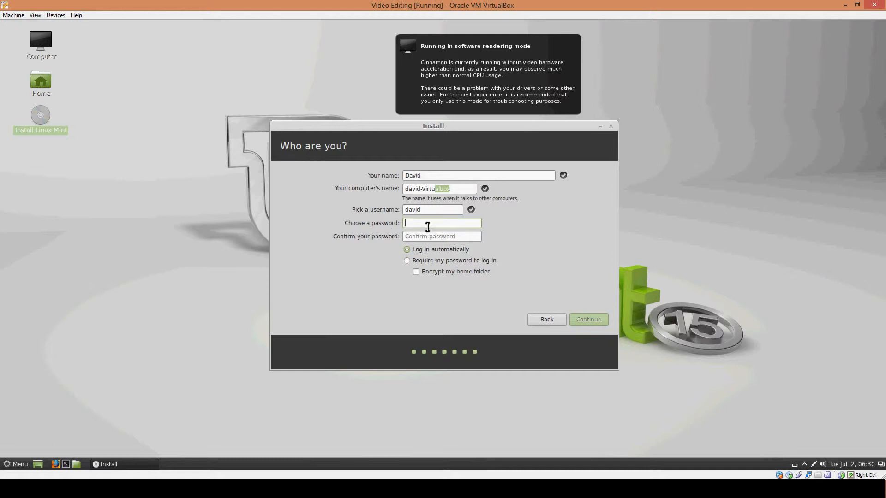
type("••••••")
key("Tab")
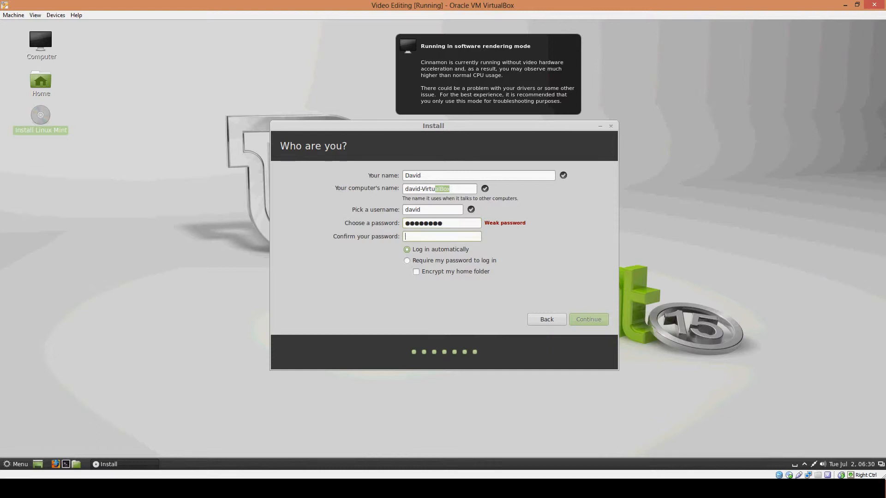
type("••••••••")
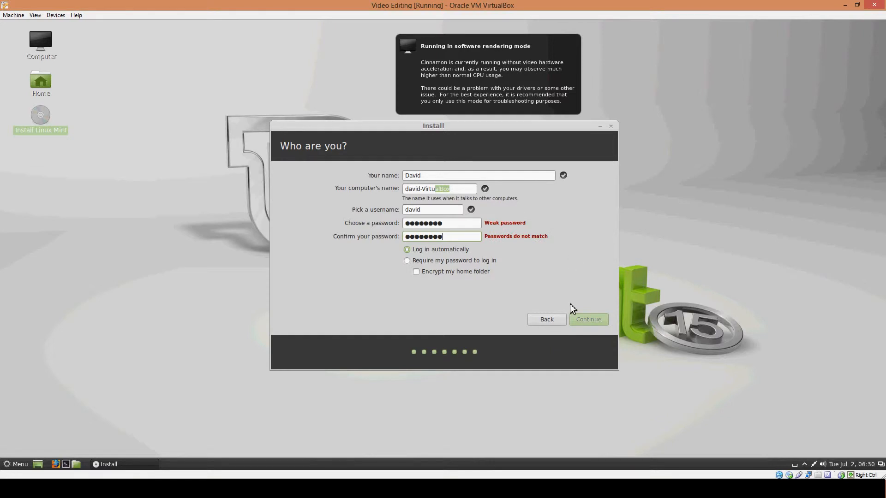
double_click(458, 225)
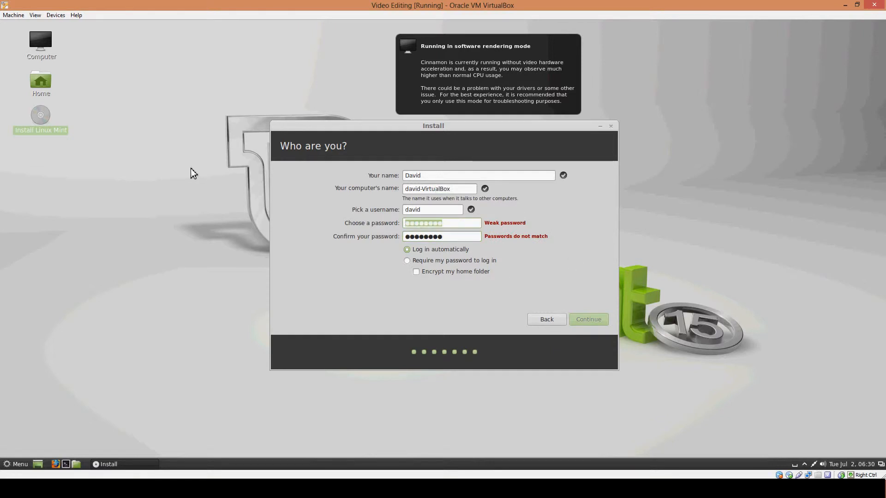
type("••••••••")
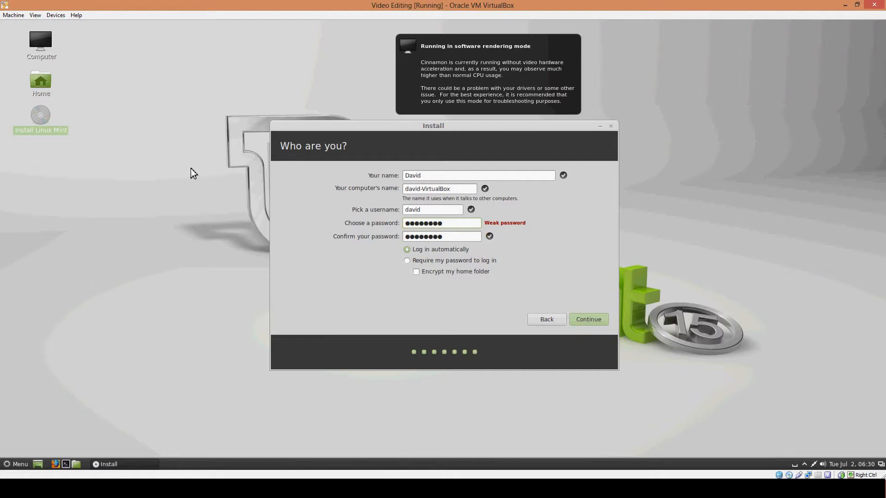
left_click(592, 322)
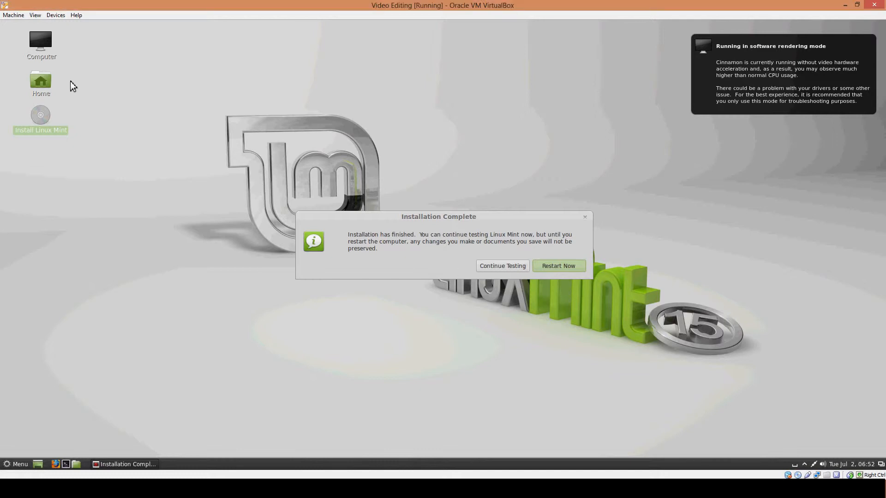
Step: Close the virtual machine with the option to power it off
left_click(15, 15)
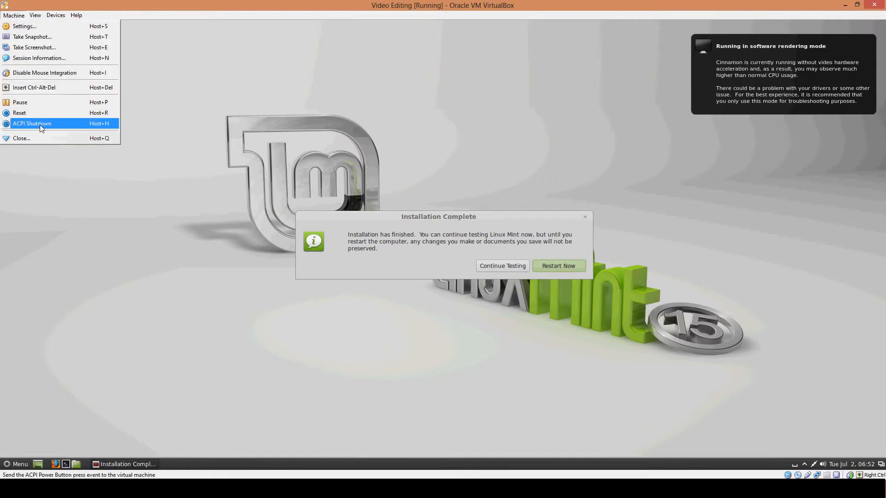
left_click(46, 137)
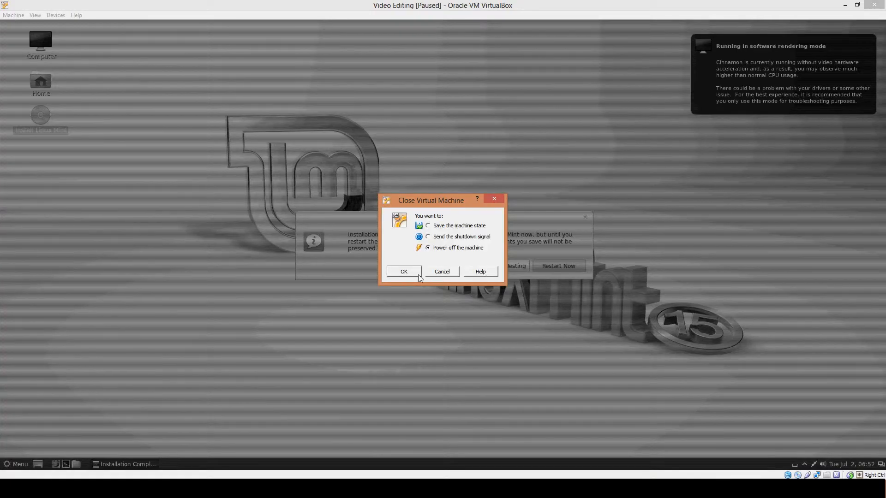
left_click(402, 273)
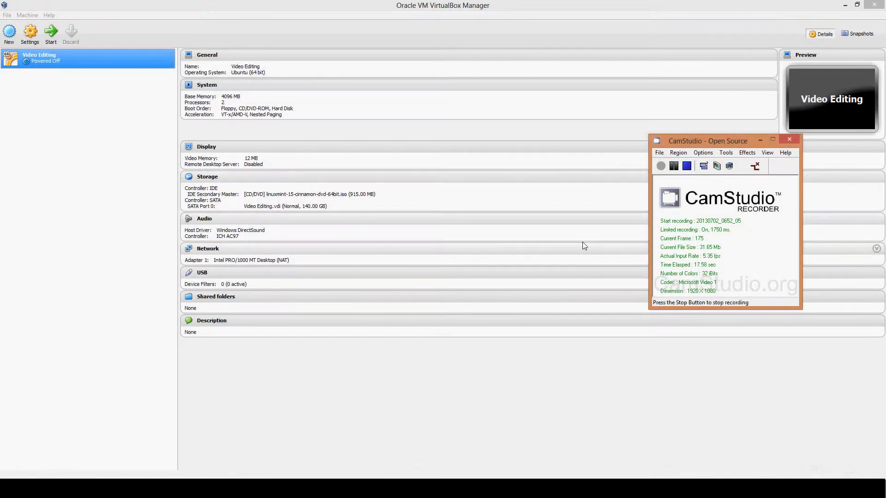
Step: In the virtual machine's storage settings, replace the IDE optical disk image with VBoxGuestAdditions from C:\Program Files\Oracle\VirtualBox
left_click(30, 36)
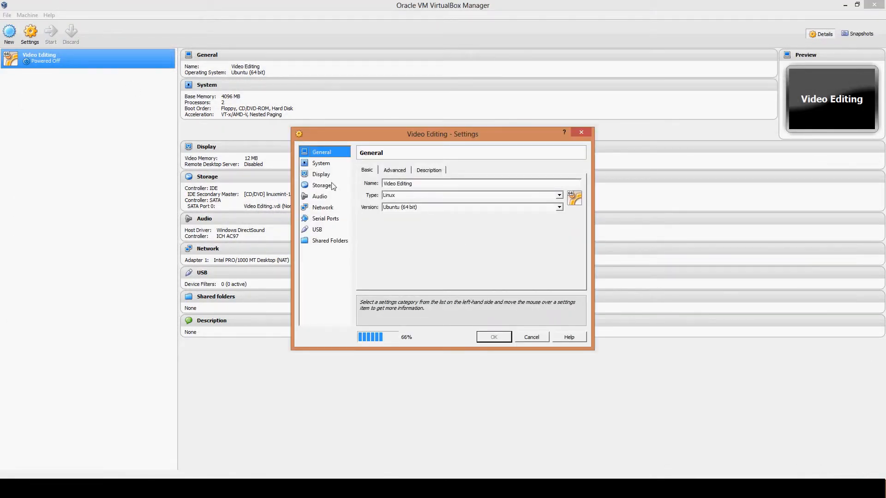
left_click(333, 185)
left_click(409, 192)
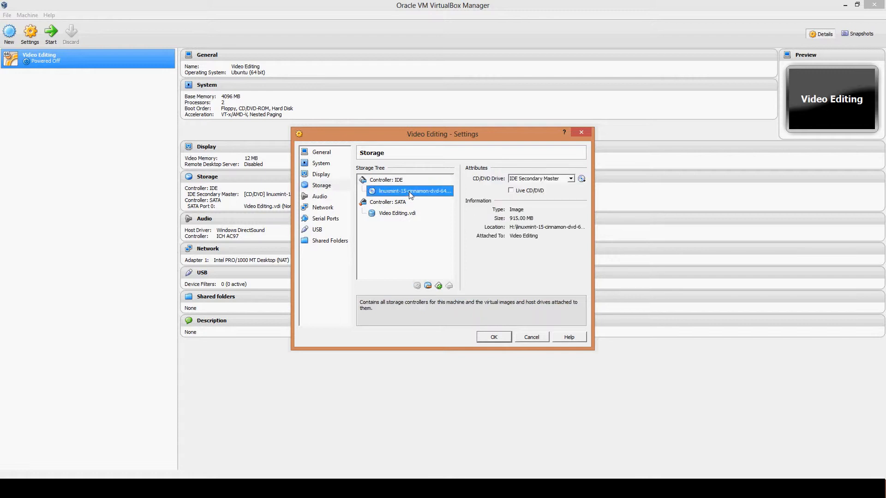
left_click(582, 180)
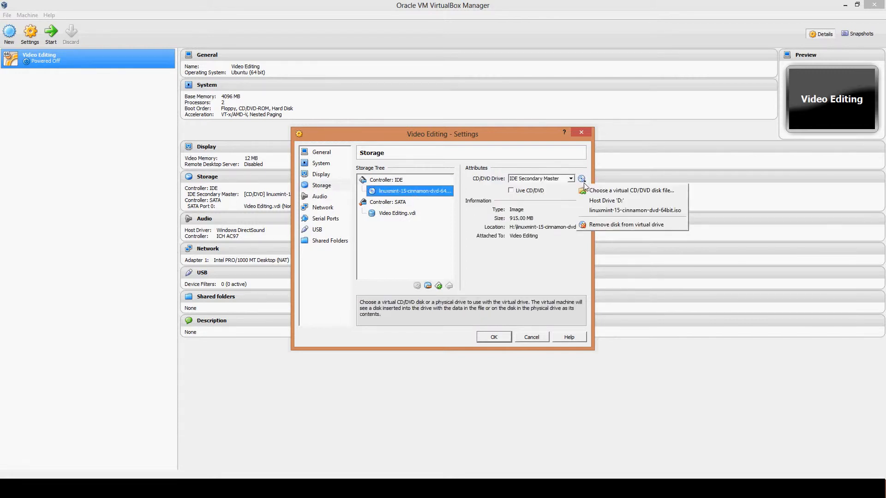
left_click(644, 191)
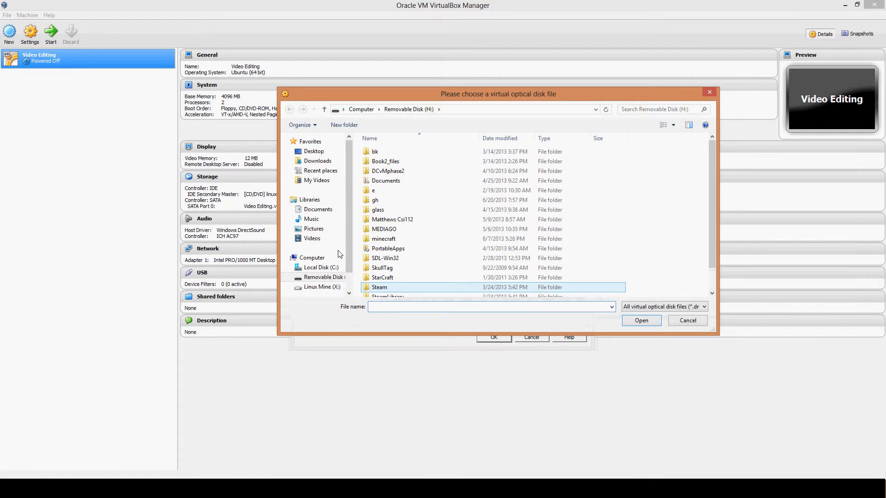
left_click(331, 269)
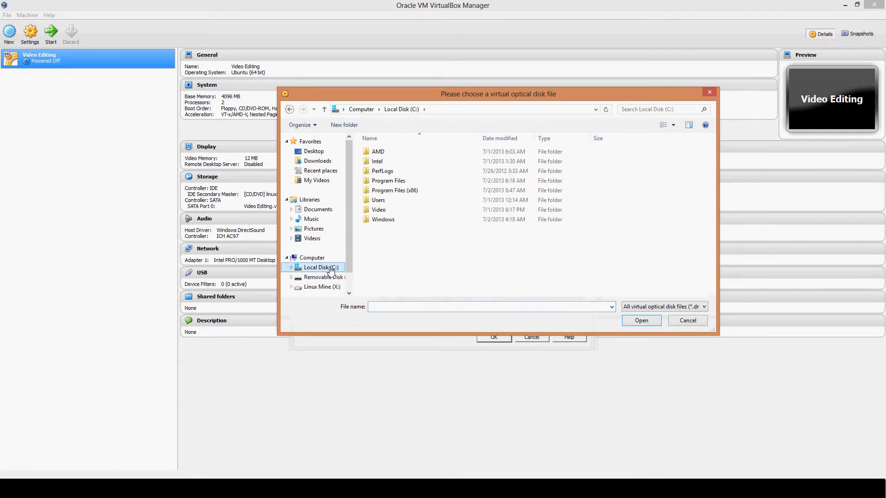
double_click(408, 180)
left_click(432, 307)
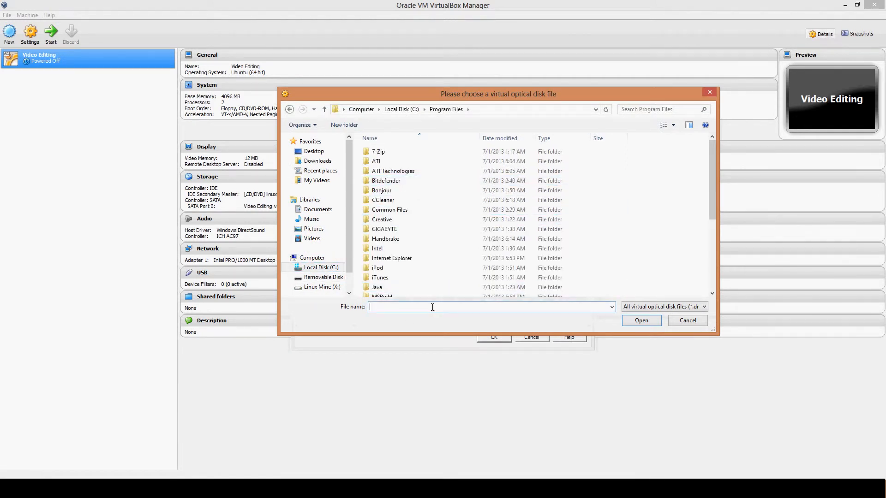
type("C:\\Program Files\\Oracle\\VirtualBox")
key("Return")
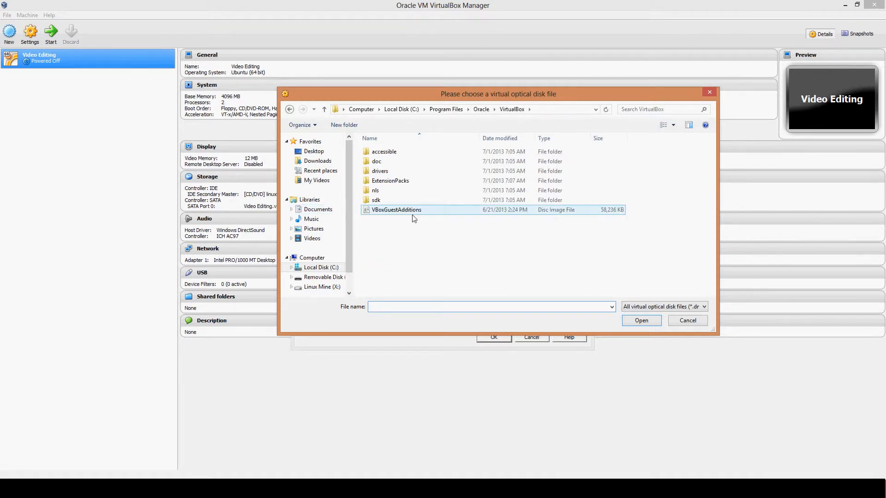
double_click(413, 213)
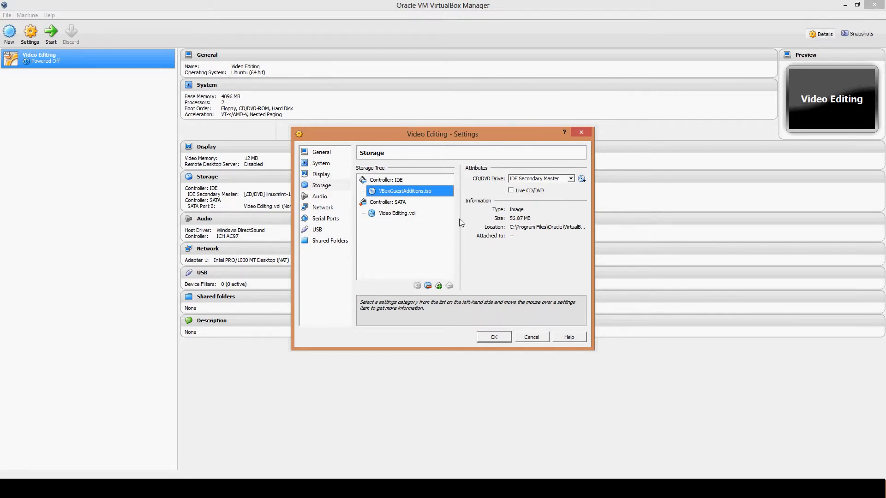
Step: In the virtual machine's shared folder settings, start a new share using the Edit folder inside the My Videos library
left_click(330, 240)
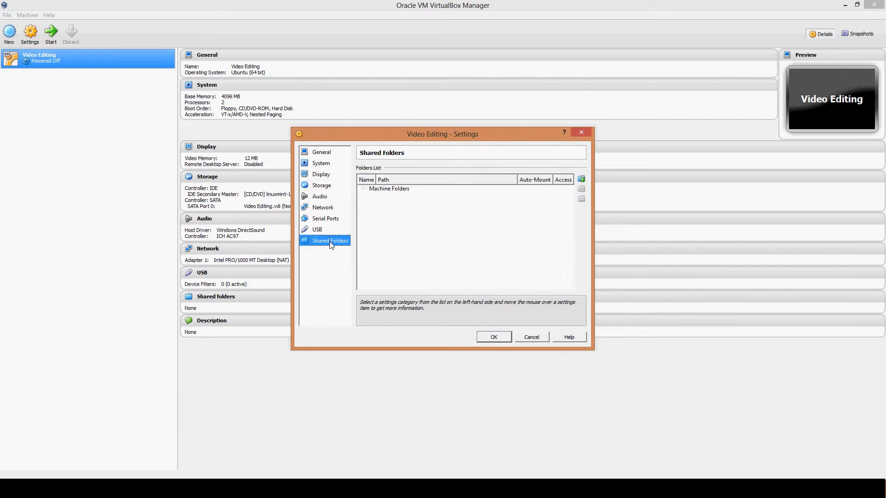
left_click(581, 180)
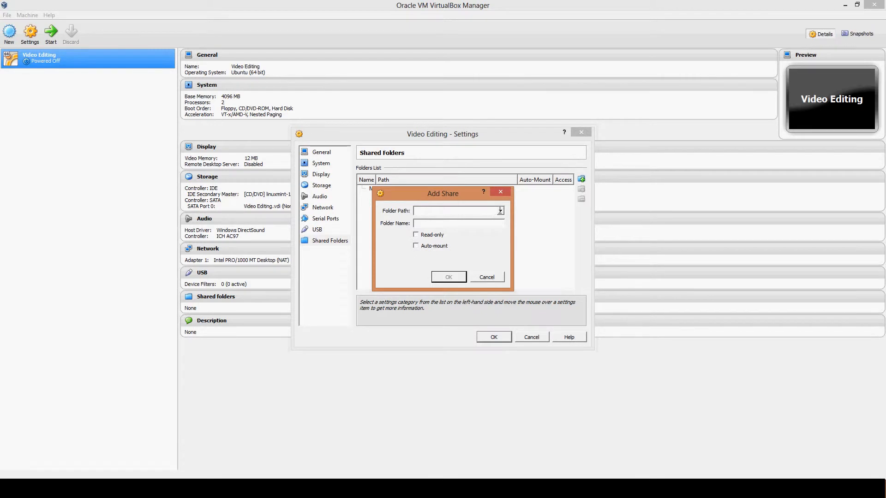
left_click(501, 211)
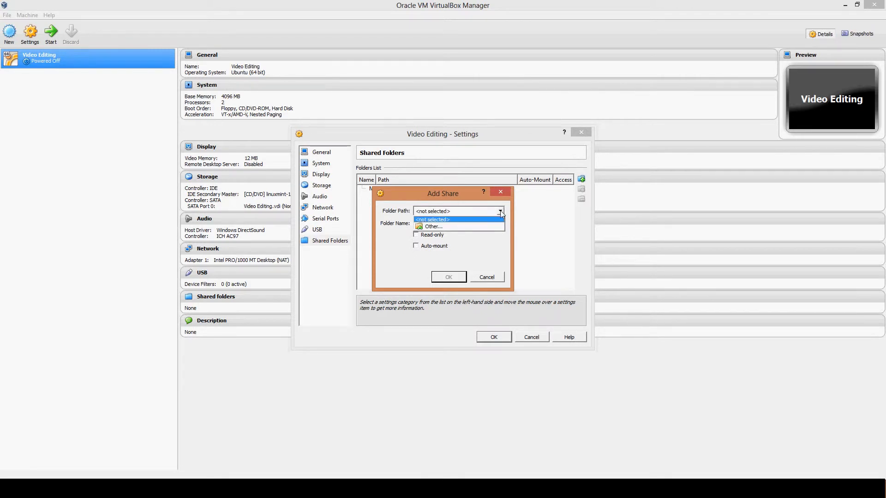
left_click(442, 226)
left_click(399, 229)
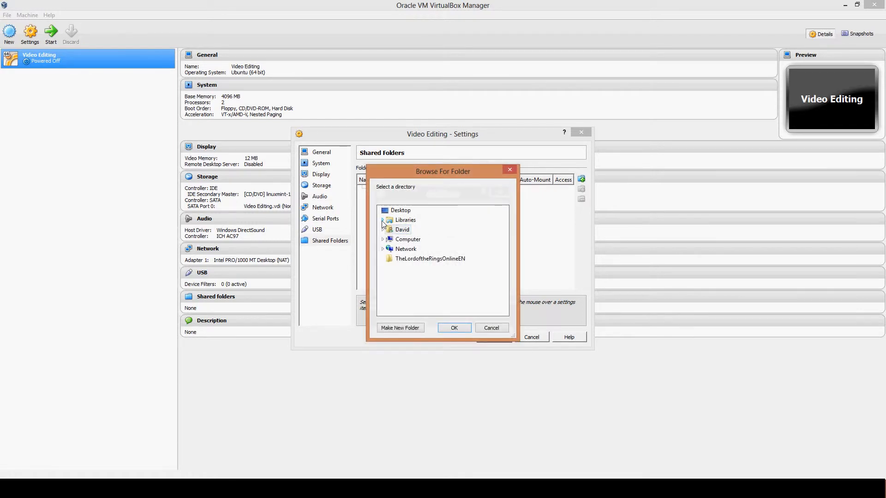
left_click(383, 221)
left_click(387, 259)
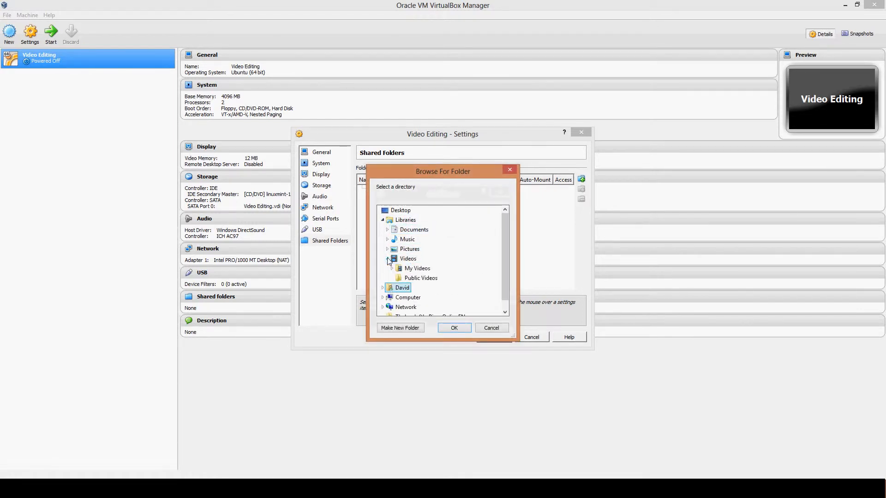
left_click(392, 268)
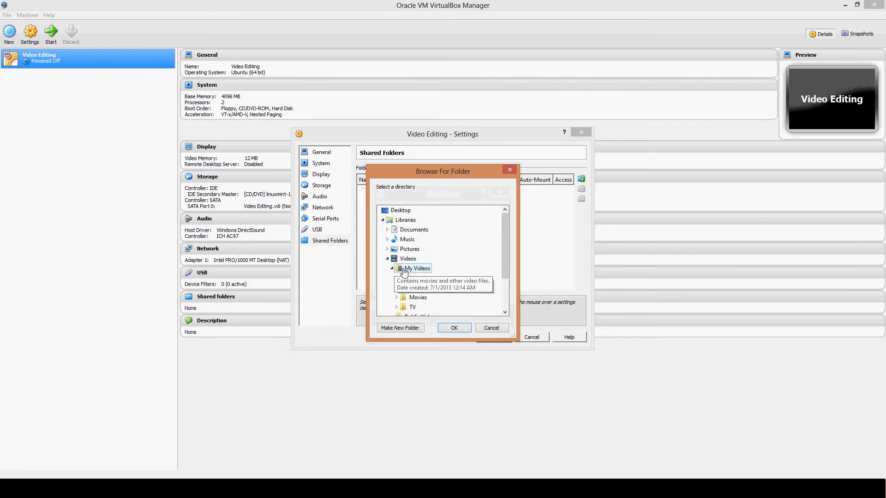
left_click(413, 239)
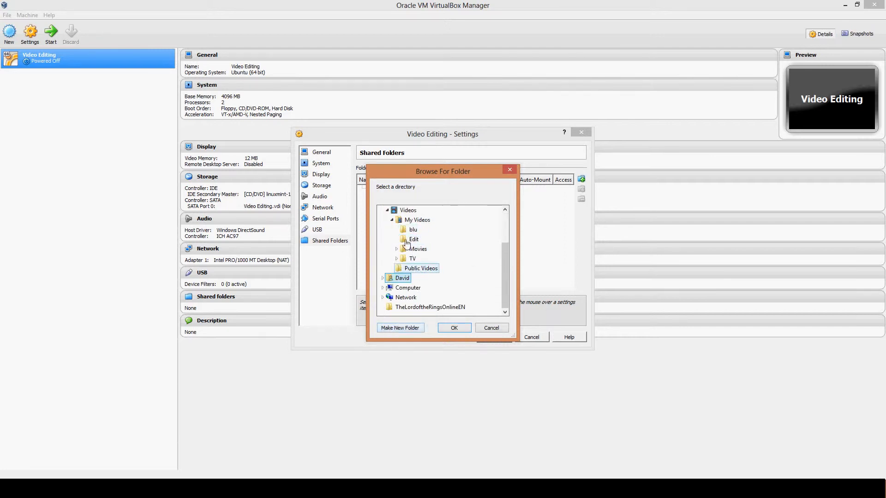
left_click(460, 328)
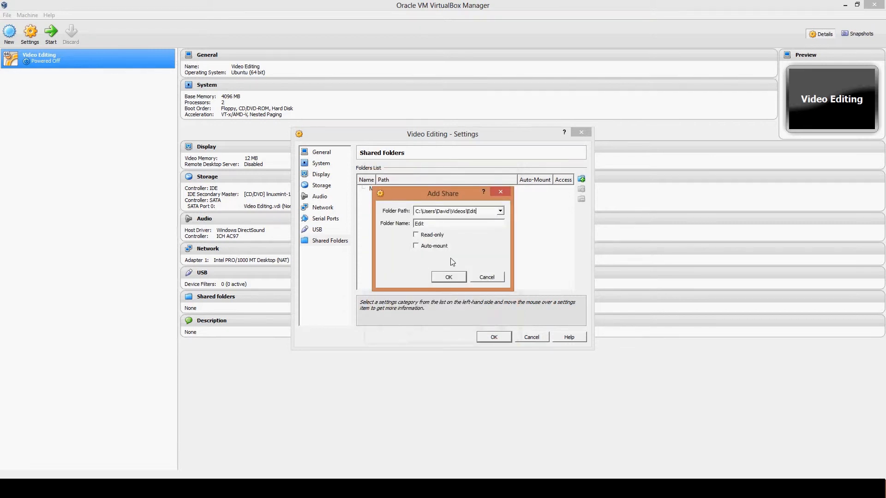
Step: Enable auto-mount for the Edit share, add it to the machine folders and save the virtual machine's settings
left_click(416, 246)
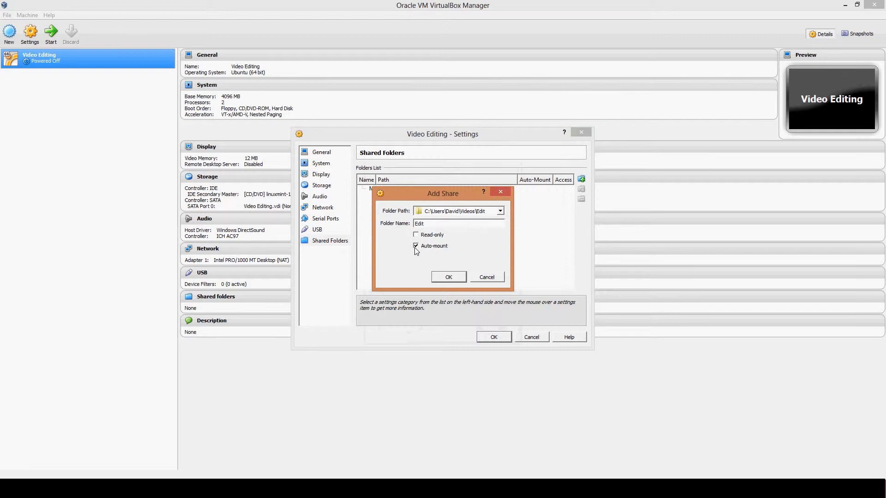
left_click(448, 278)
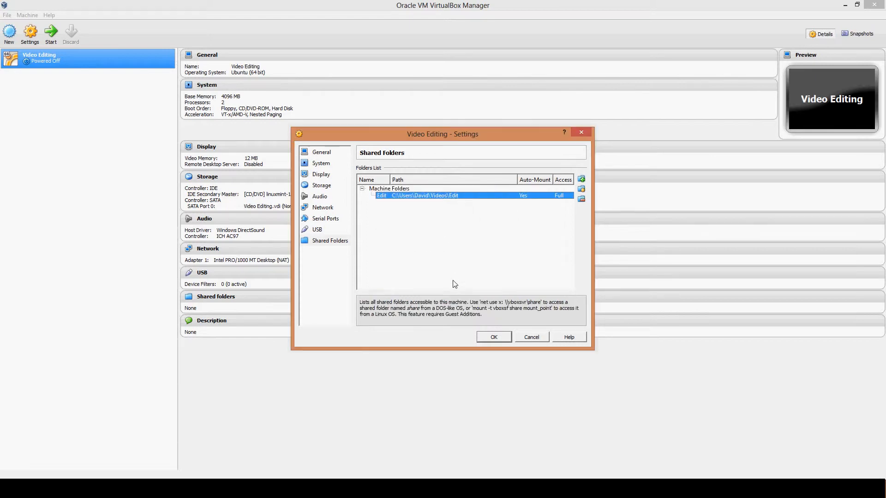
left_click(494, 337)
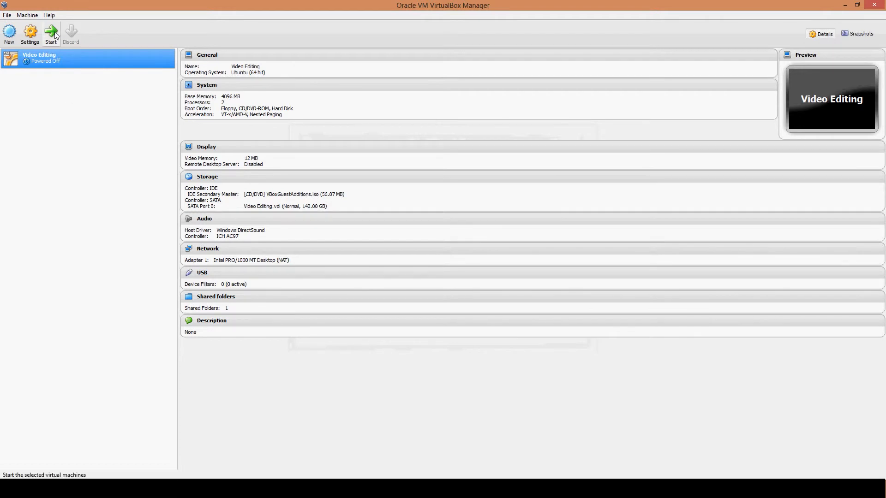
Step: Start the Video Editing virtual machine and dismiss the keyboard auto-capture notice so that it is not shown again
left_click(52, 32)
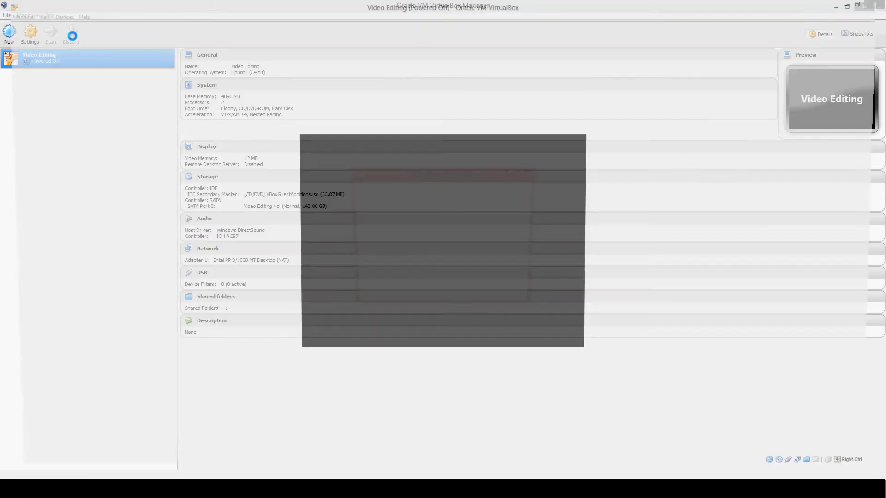
left_click(431, 285)
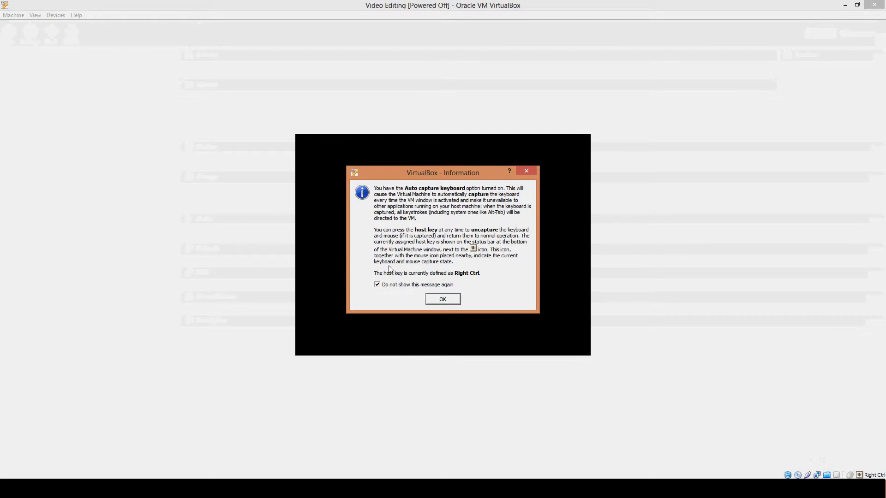
left_click(443, 298)
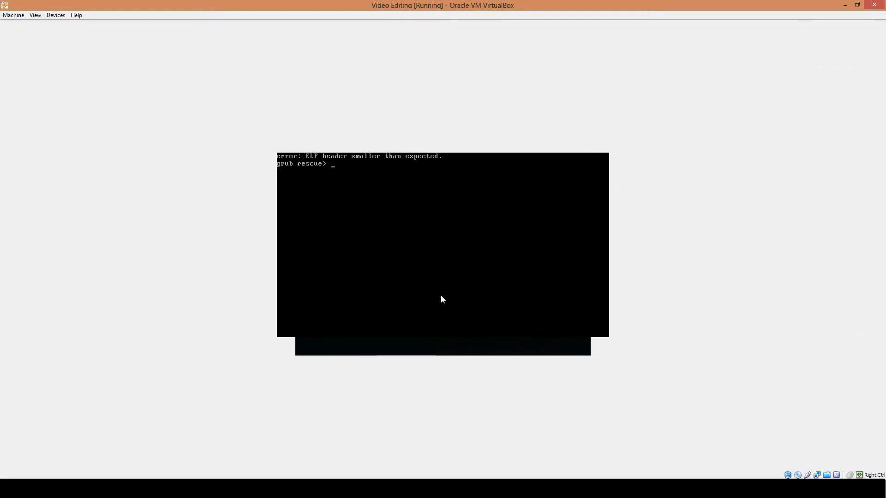
key("Return")
key("Return")
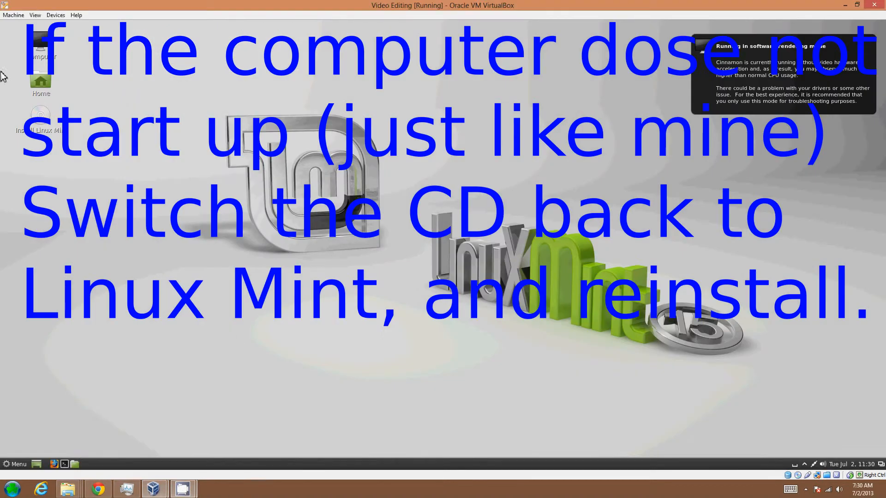
Step: Run the Linux Mint installer again and start the installation that replaces the existing Linux Mint 15 Olivia system
left_click(601, 323)
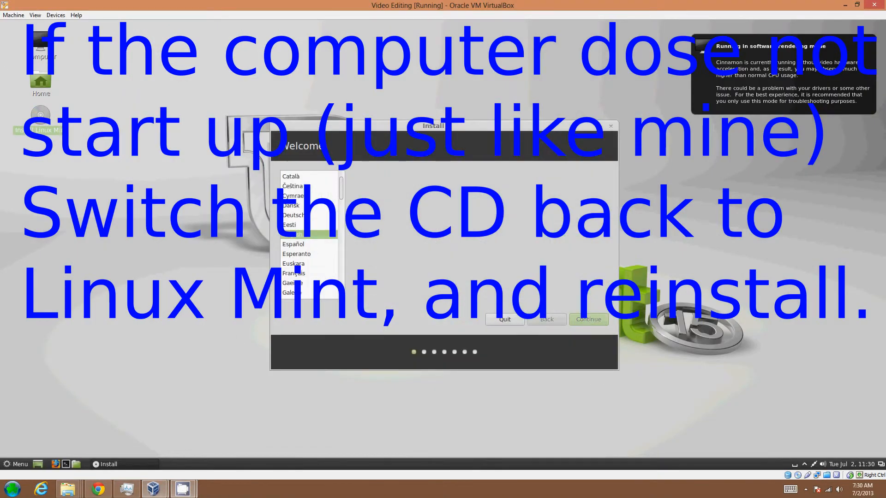
left_click(601, 323)
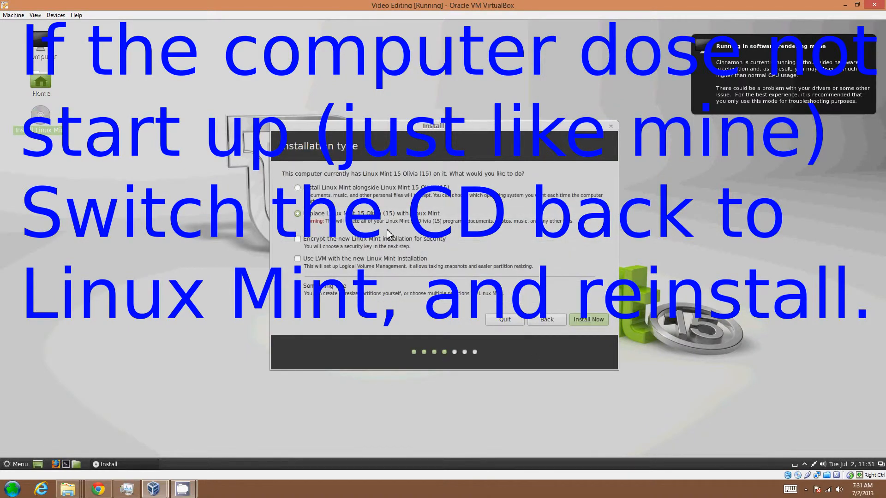
left_click(599, 322)
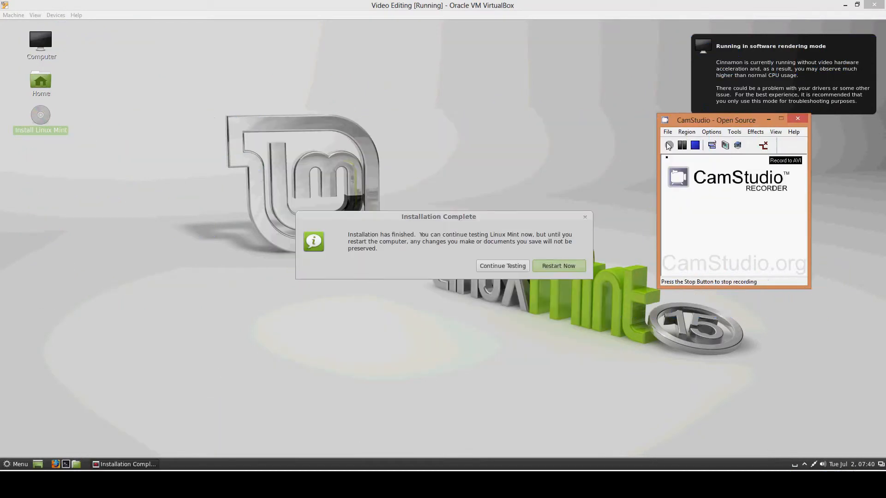
left_click(668, 146)
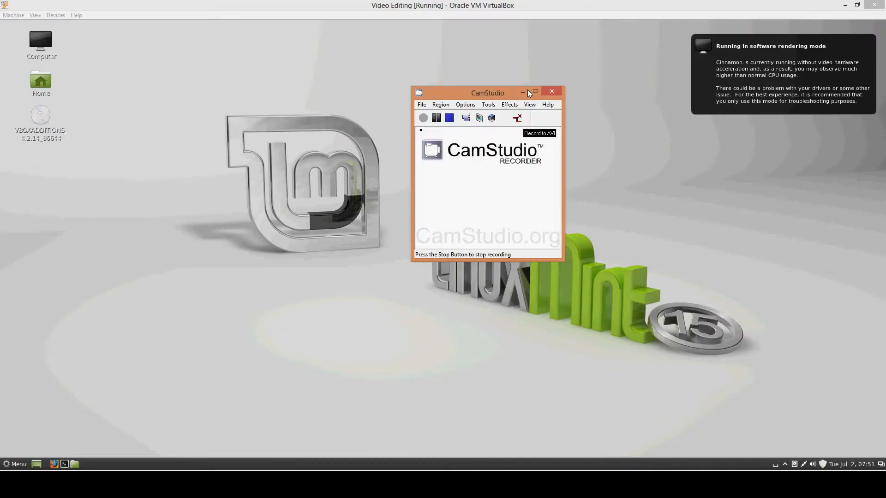
left_click(527, 89)
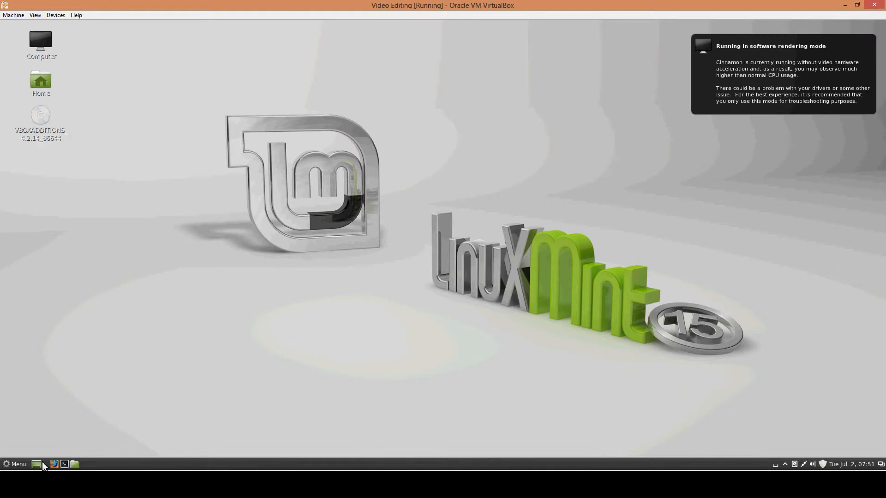
Step: Open the VBOXADDITIONS disc on the Linux Mint desktop and run its autorun.sh script in a terminal
double_click(39, 118)
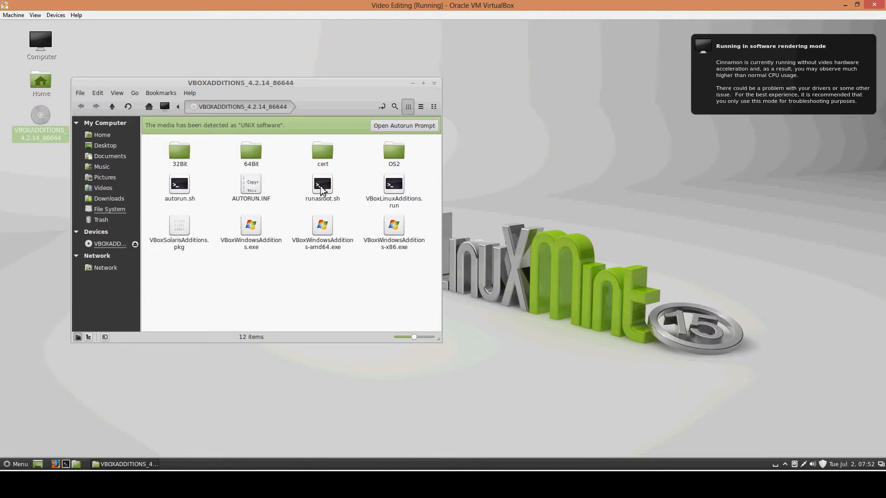
double_click(180, 192)
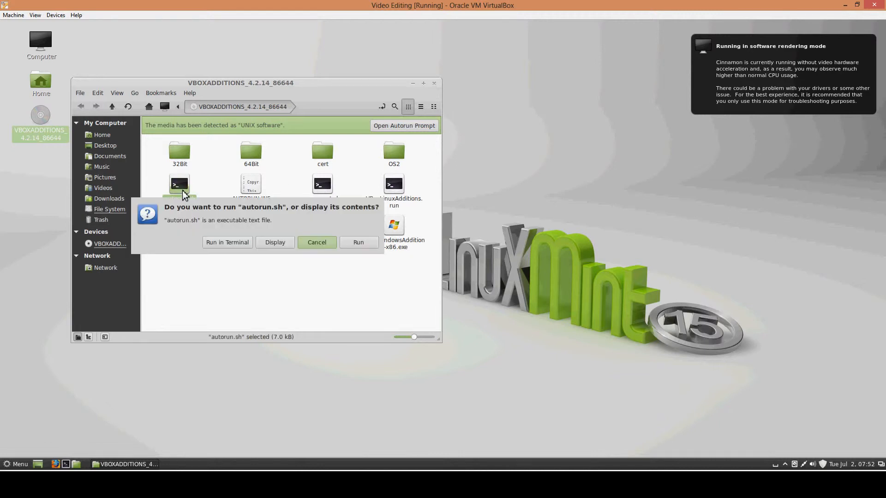
left_click(233, 243)
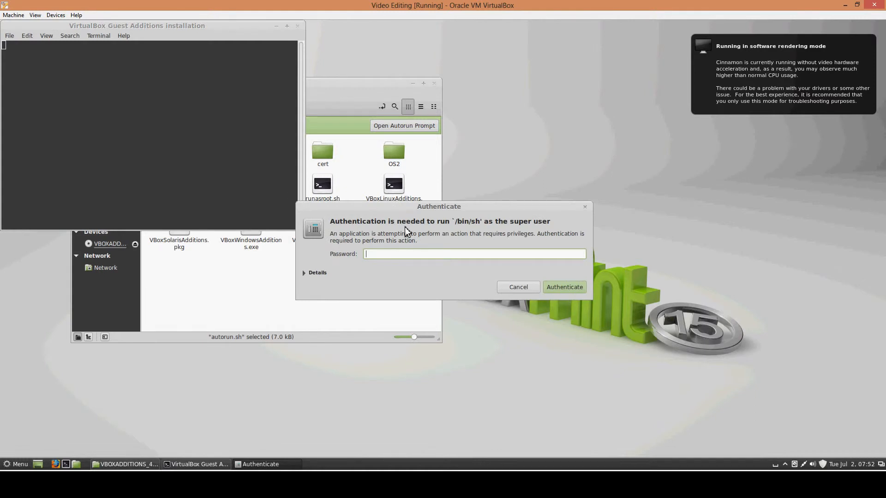
type("*********")
Step: Authenticate as super user for the Guest Additions installer with the account password, retrying it until it is accepted
key("BackSpace")
key("BackSpace")
key("BackSpace")
key("BackSpace")
key("BackSpace")
key("BackSpace")
key("BackSpace")
key("BackSpace")
type("***")
key("Return")
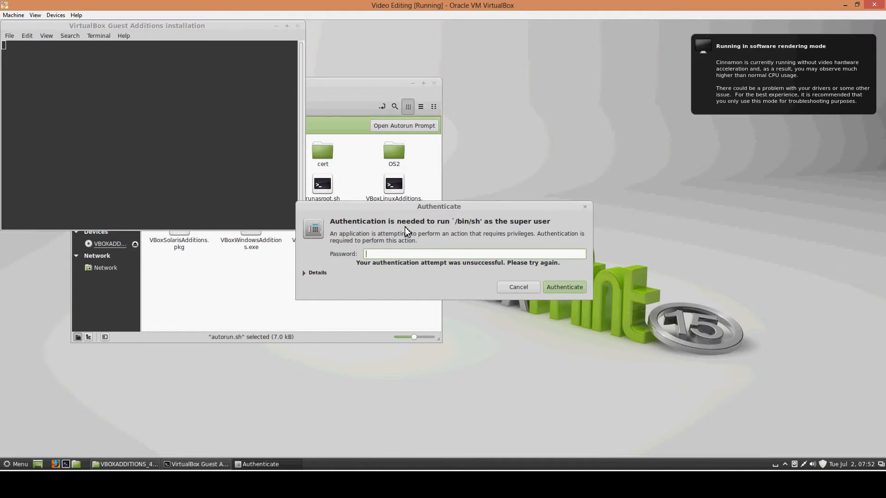
type("****")
key("Return")
type("*******")
key("Return")
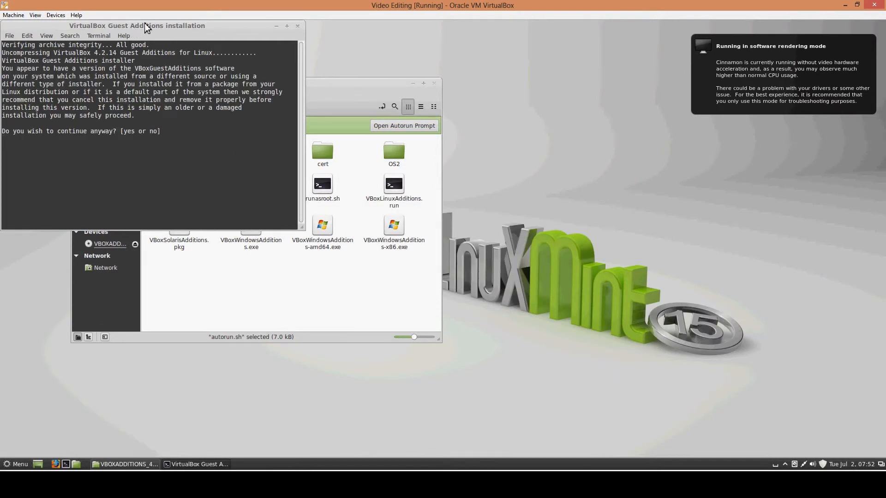
Step: Answer yes to continue the Guest Additions installation, let the installer finish and close its terminal window
left_click_drag(144, 23, 230, 135)
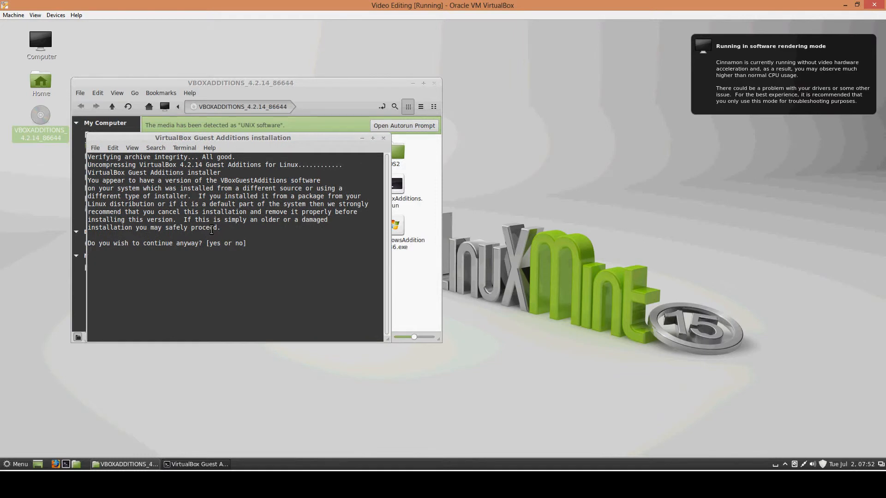
type("yes")
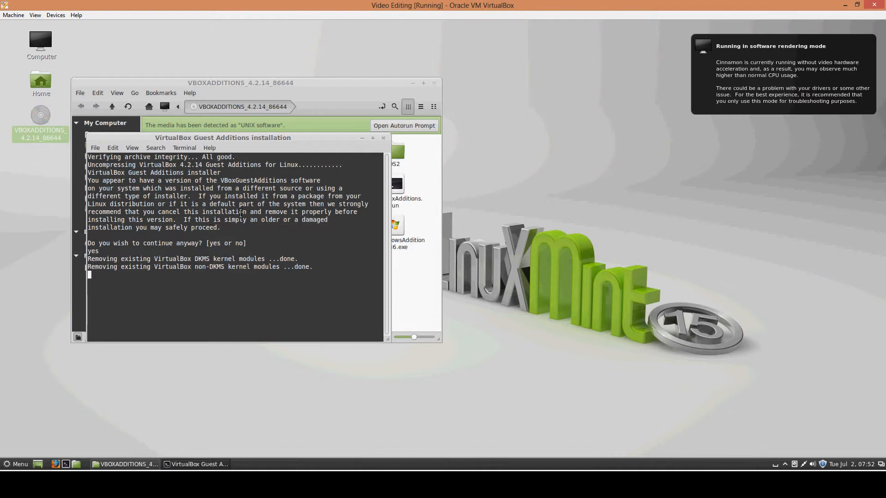
left_click_drag(99, 173, 260, 220)
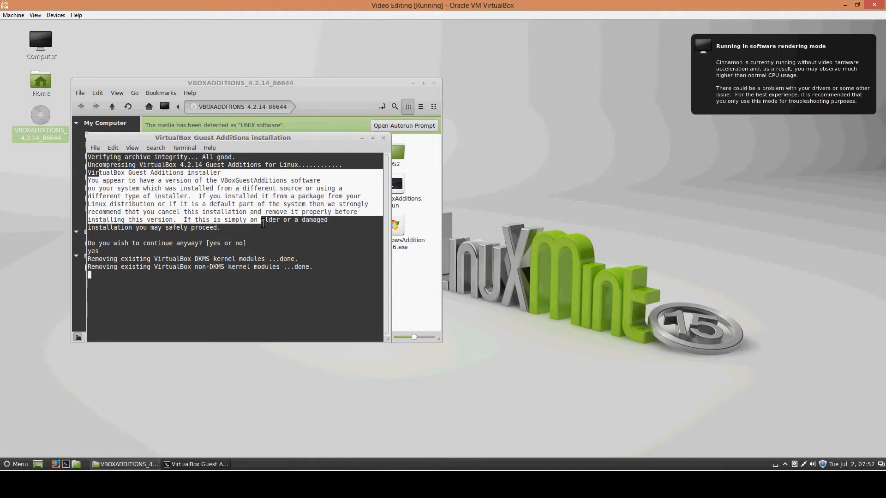
left_click(285, 238)
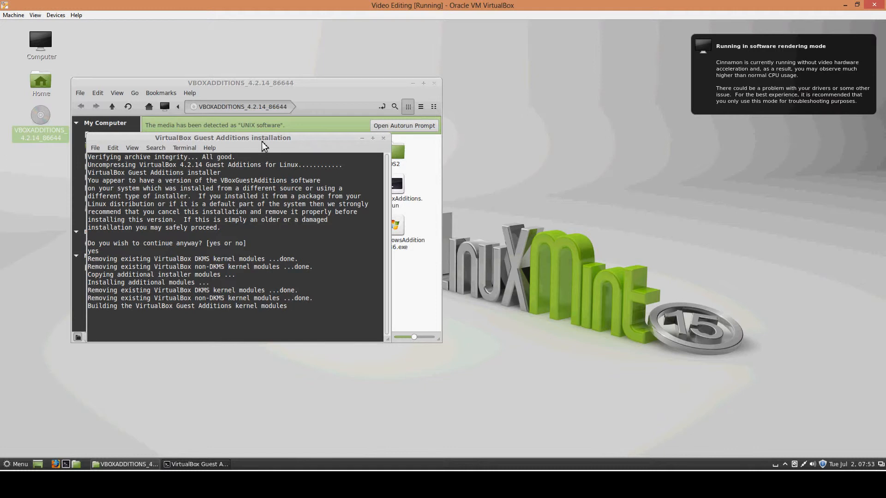
left_click_drag(263, 138, 334, 74)
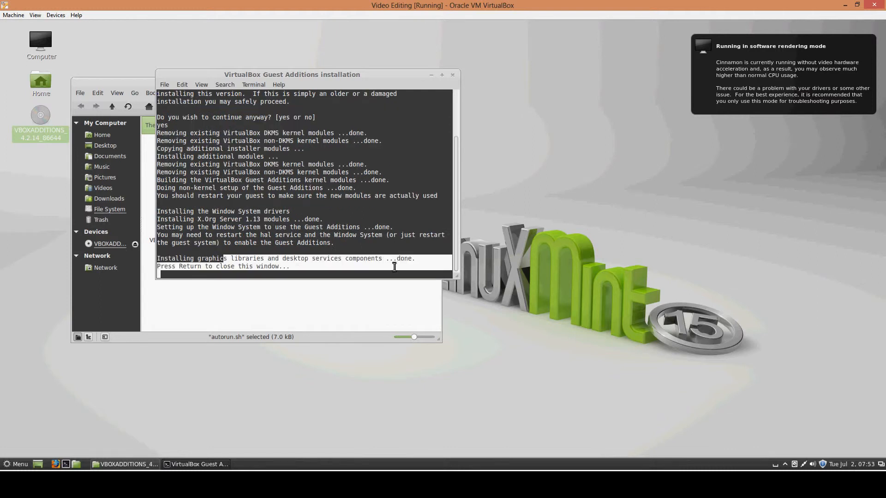
key("Return")
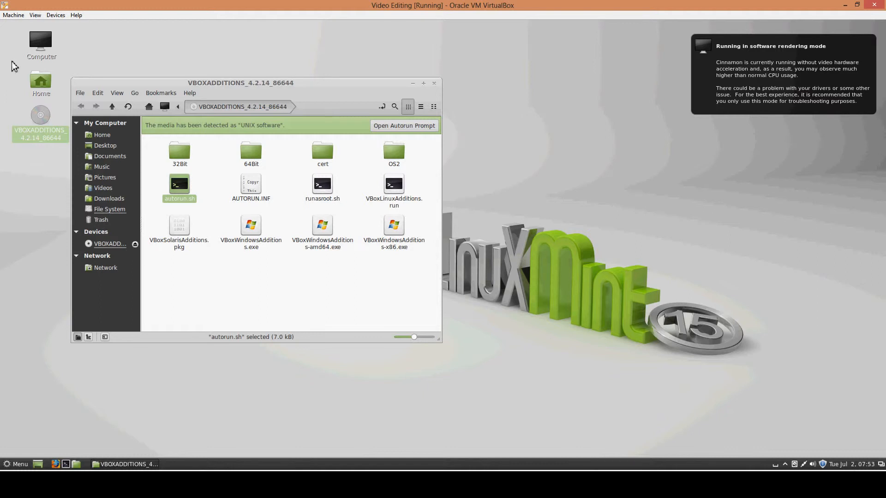
Step: Switch the virtual machine to seamless mode and move the VBOXADDITIONS file window across the host desktop
left_click(35, 16)
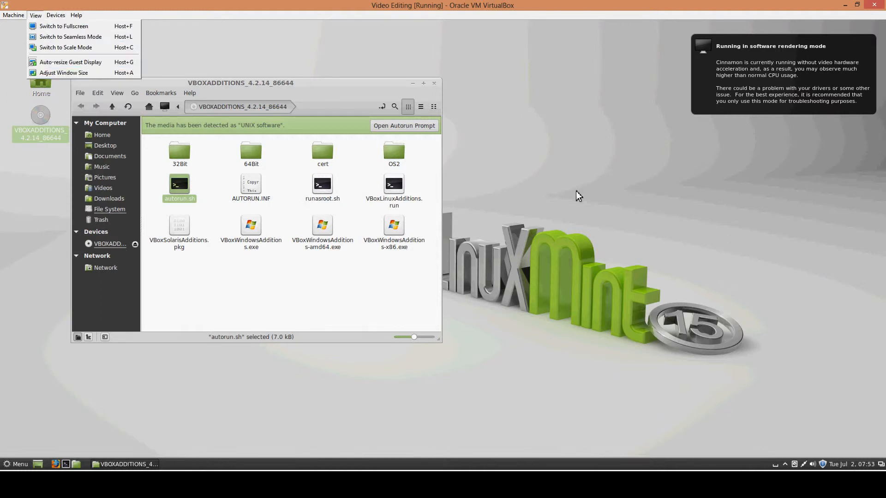
left_click(107, 37)
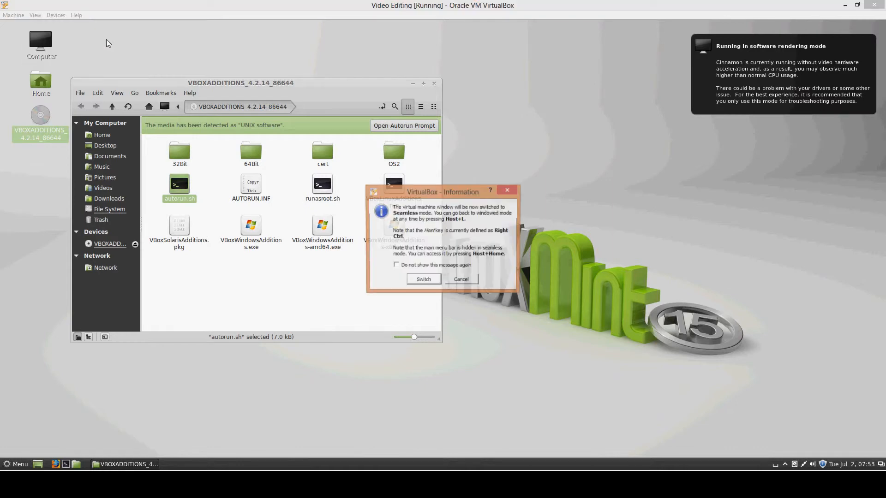
left_click(417, 280)
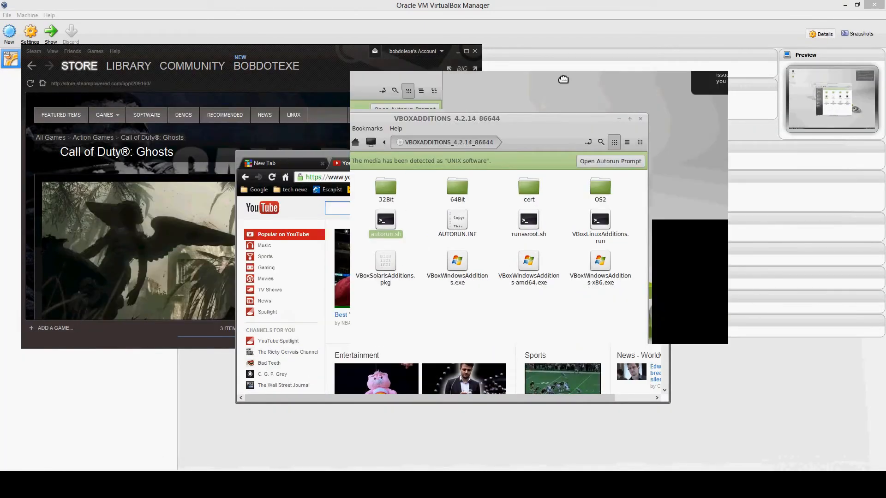
left_click_drag(563, 79, 225, 75)
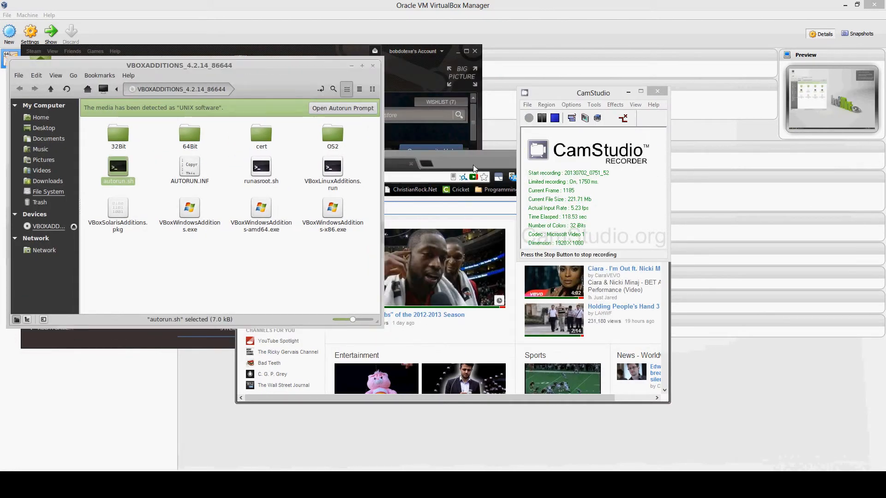
Step: Bring the Chrome, VBOXADDITIONS and CamStudio windows forward in turn and move the VBOXADDITIONS window slightly across the host desktop
left_click(501, 165)
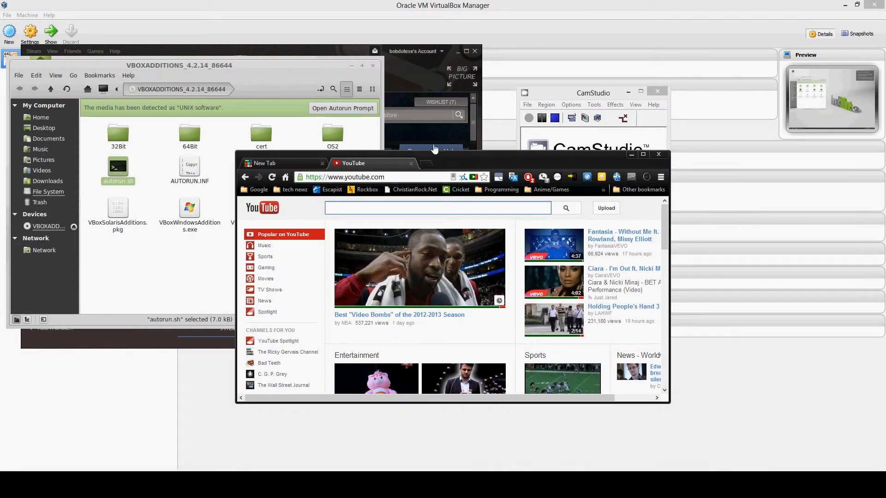
left_click(291, 68)
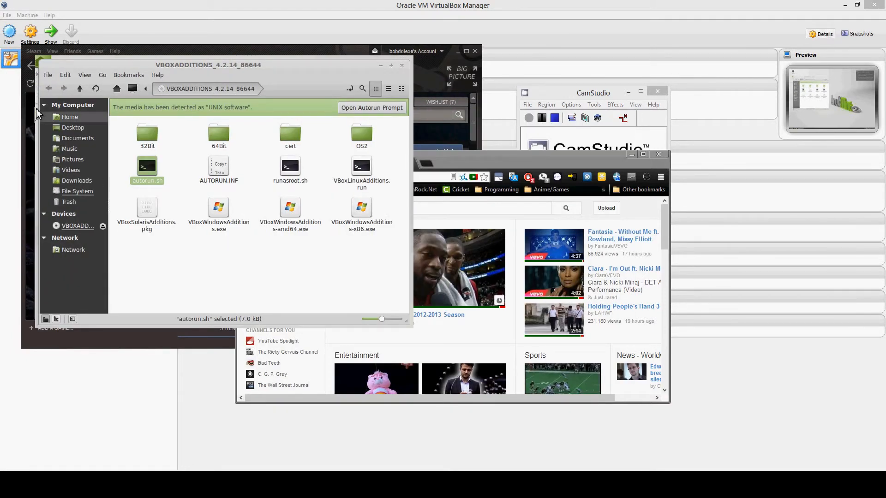
left_click(48, 75)
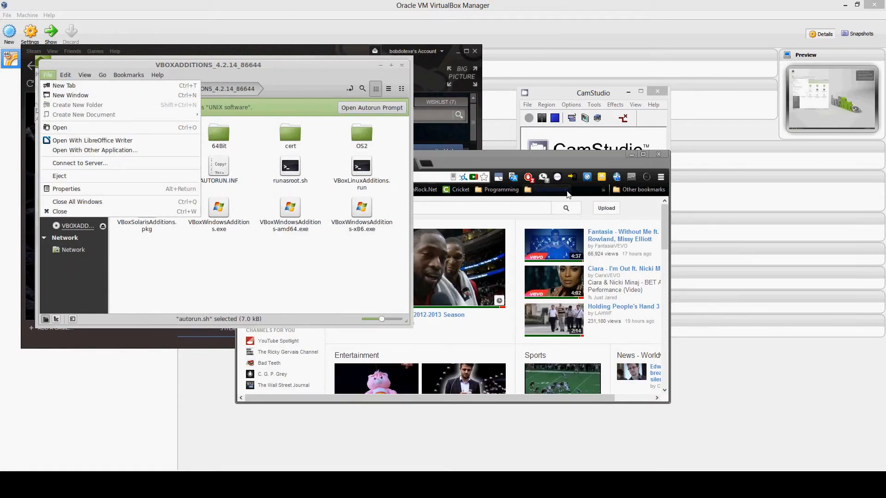
left_click(592, 94)
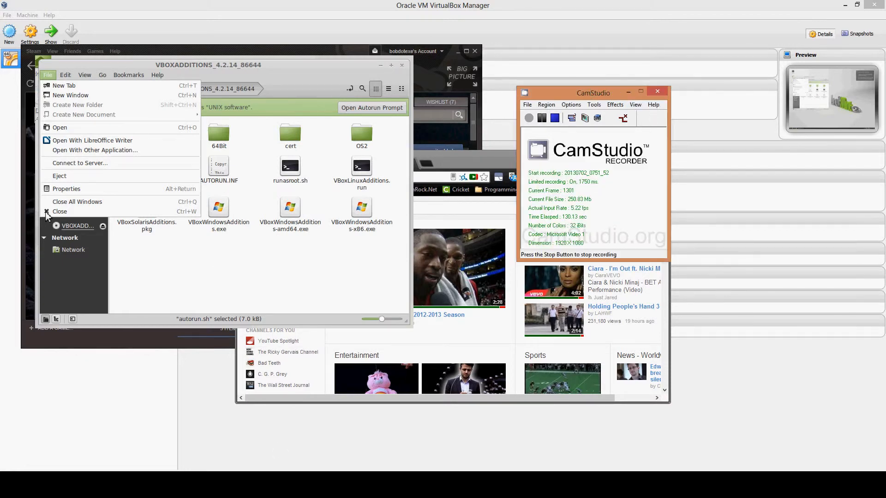
left_click(46, 67)
left_click_drag(121, 67, 108, 66)
Step: Bring the running Video Editing virtual machine to the front of the host desktop
mouse_move(213, 484)
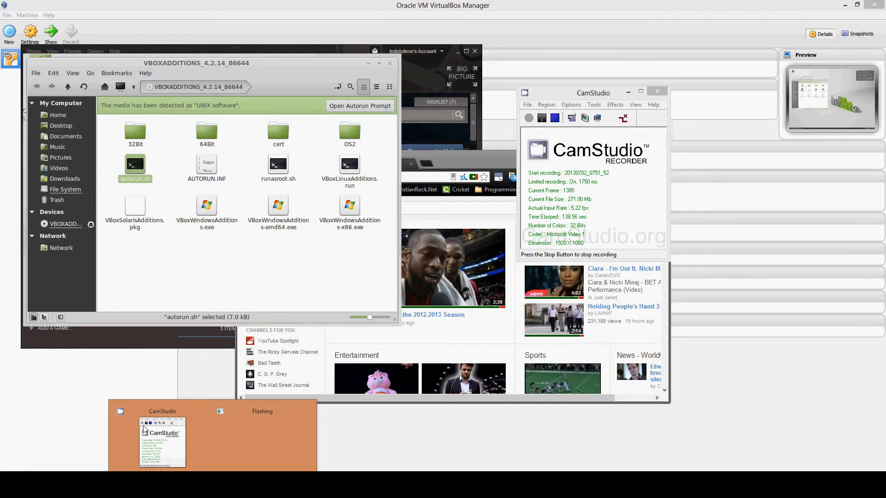
left_click(377, 470)
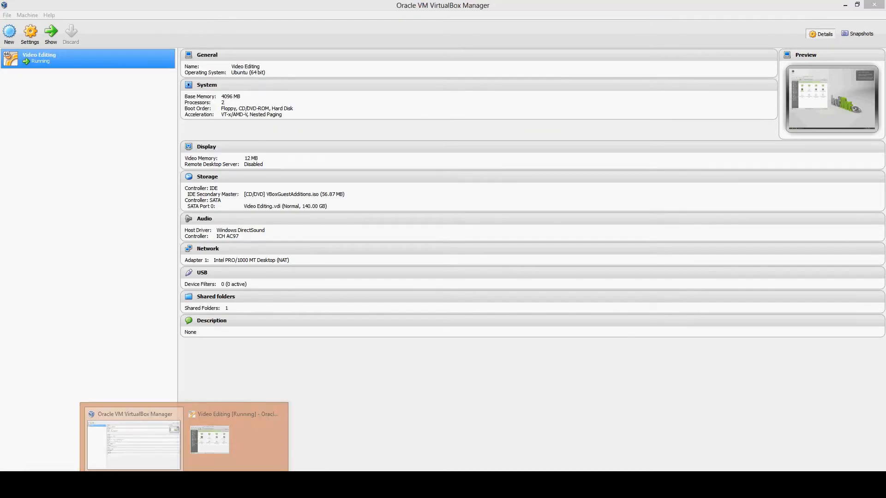
left_click(220, 445)
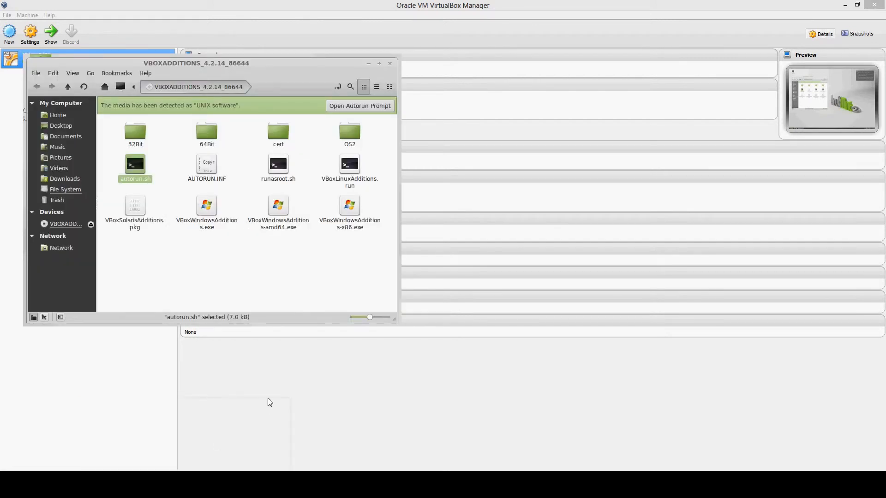
key("ctrl+f")
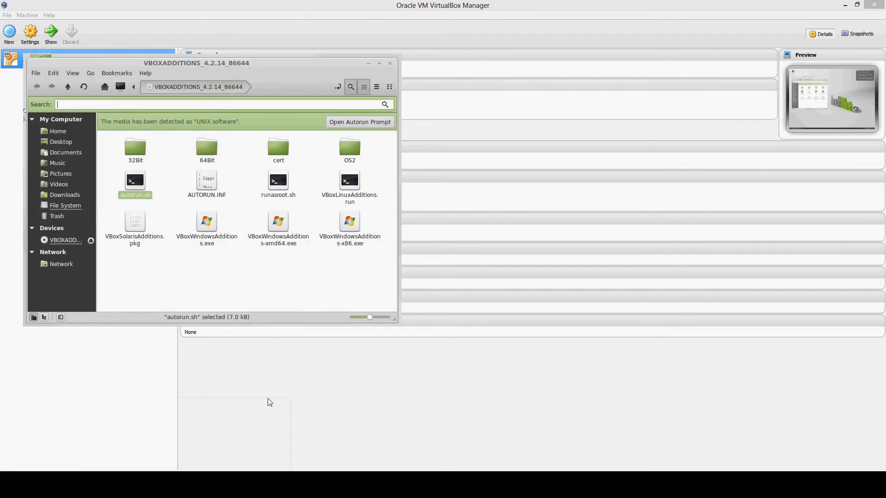
key("ctrl+f")
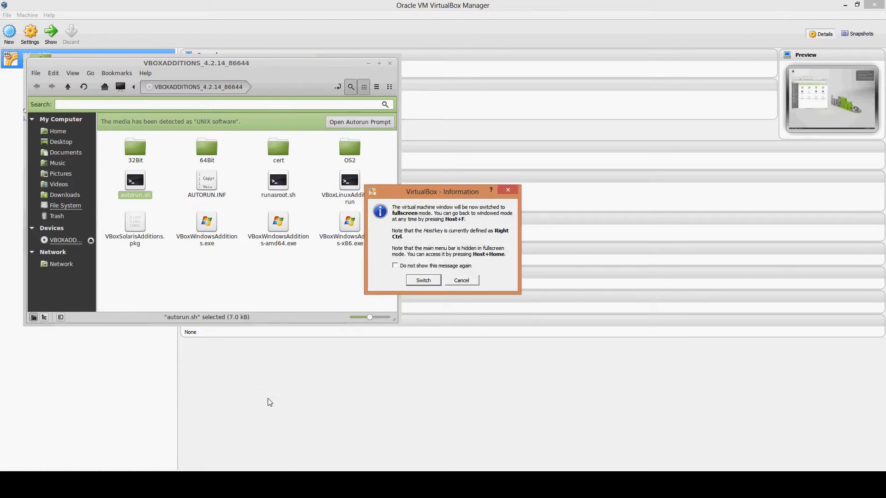
left_click(461, 280)
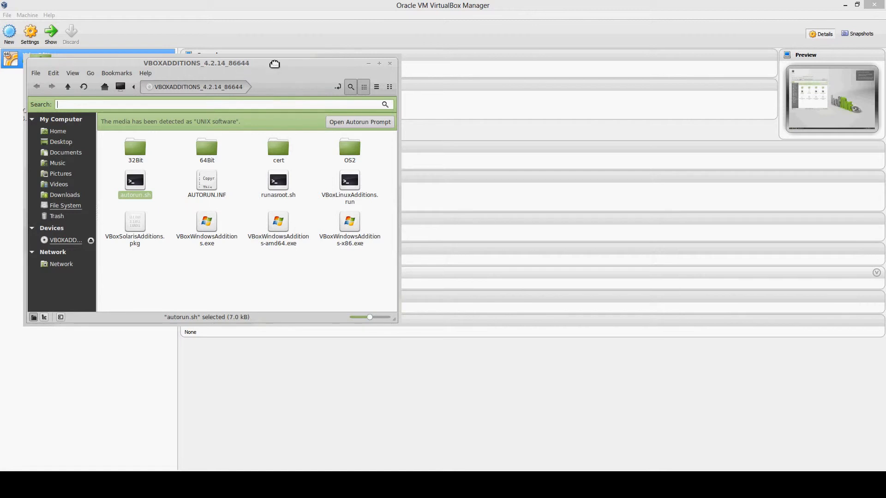
left_click_drag(250, 84, 364, 112)
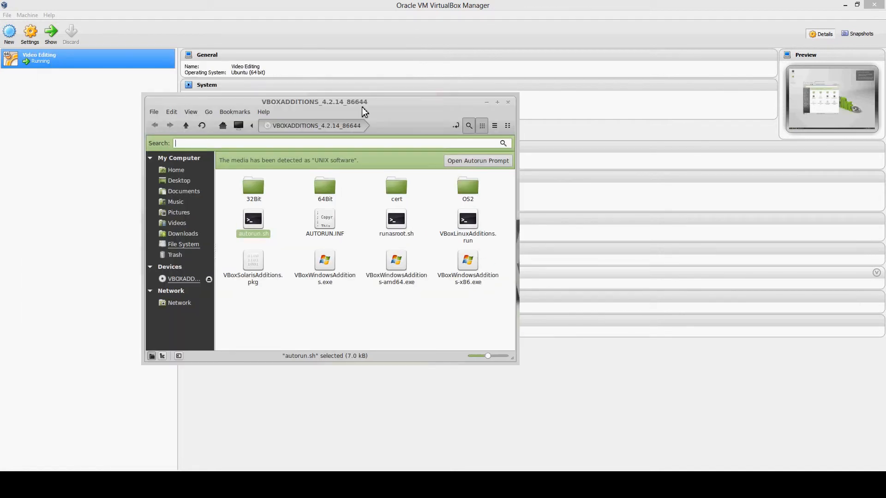
key("ctrl+s")
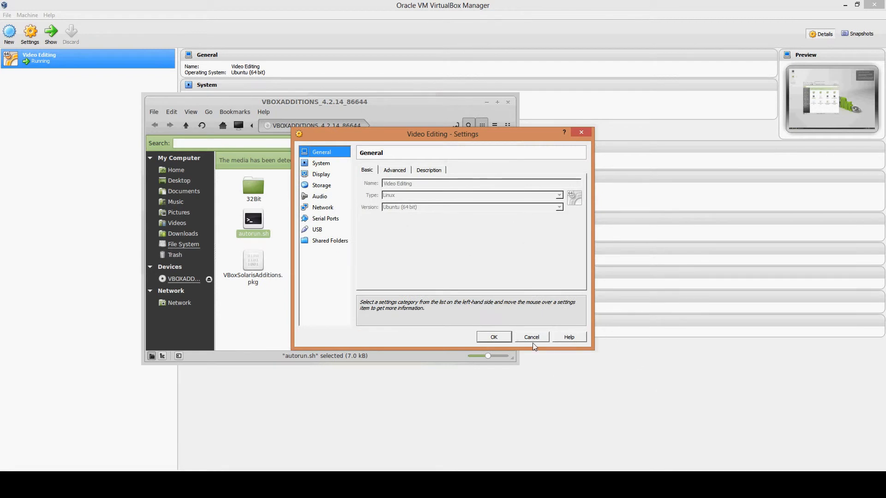
left_click(503, 338)
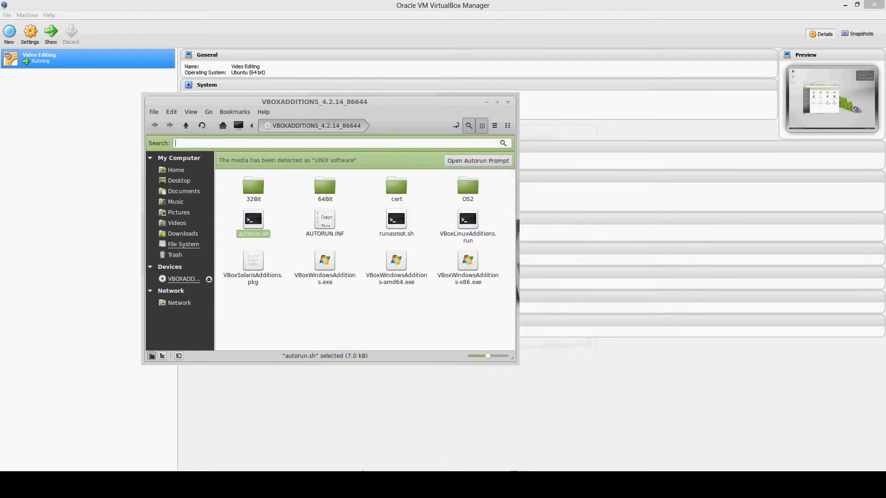
Step: Switch the virtual machine to Scale mode, suppress that information message for future switches, and maximize the machine window
left_click(409, 472)
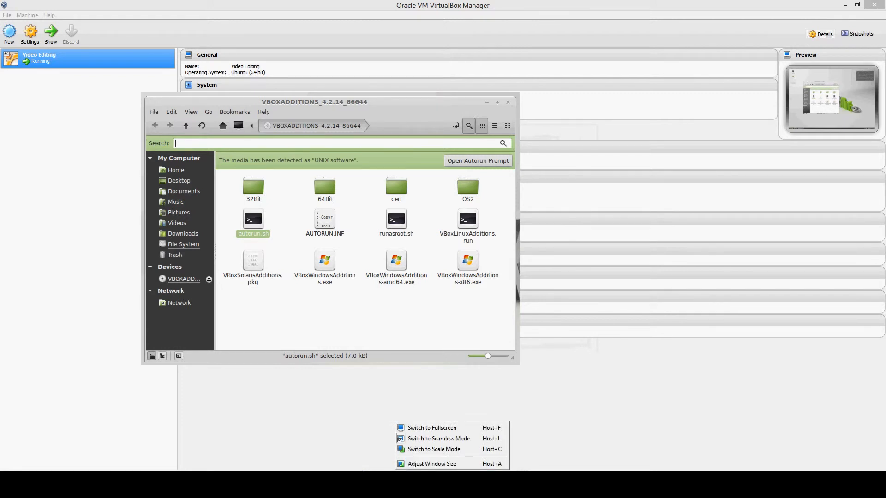
left_click(441, 449)
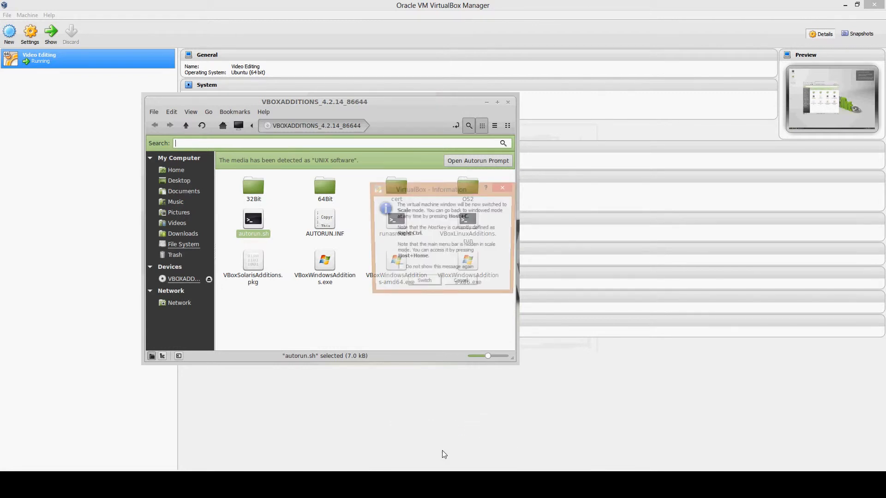
left_click(416, 270)
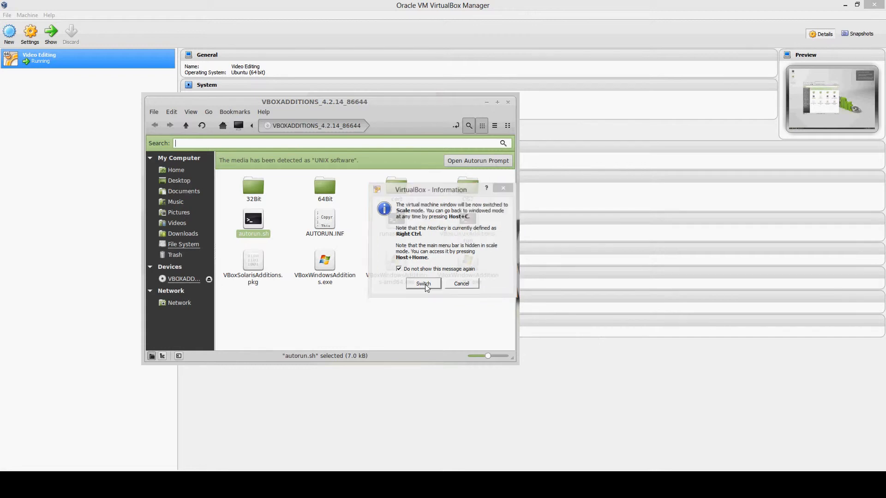
left_click(423, 284)
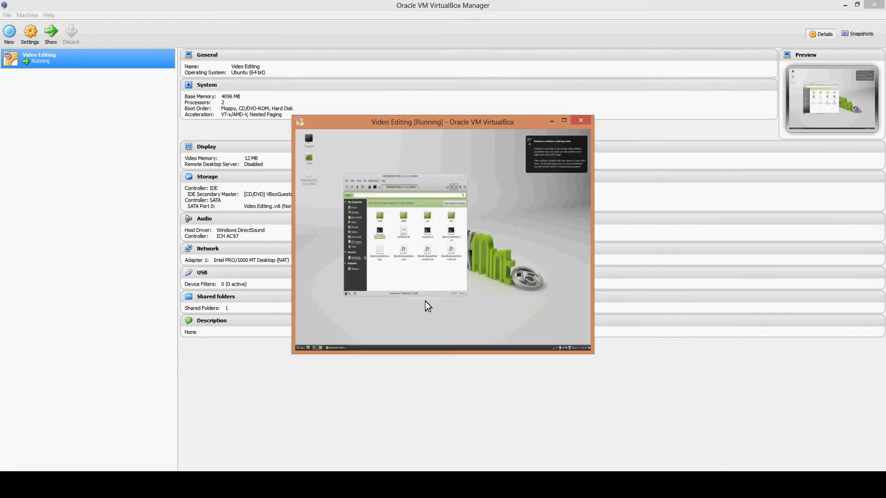
left_click(564, 120)
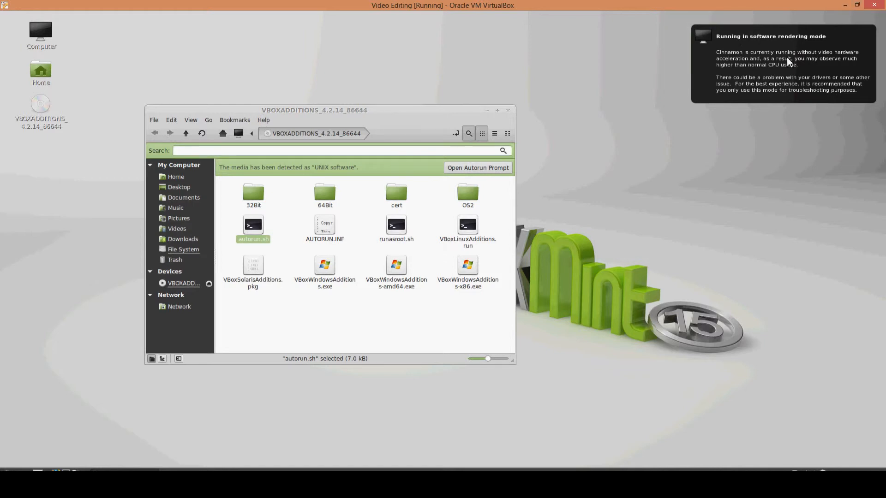
Step: Clear the rendering notice and the VBOXADDITIONS window from the Mint desktop, and open the Network location from the Home folder
left_click(777, 72)
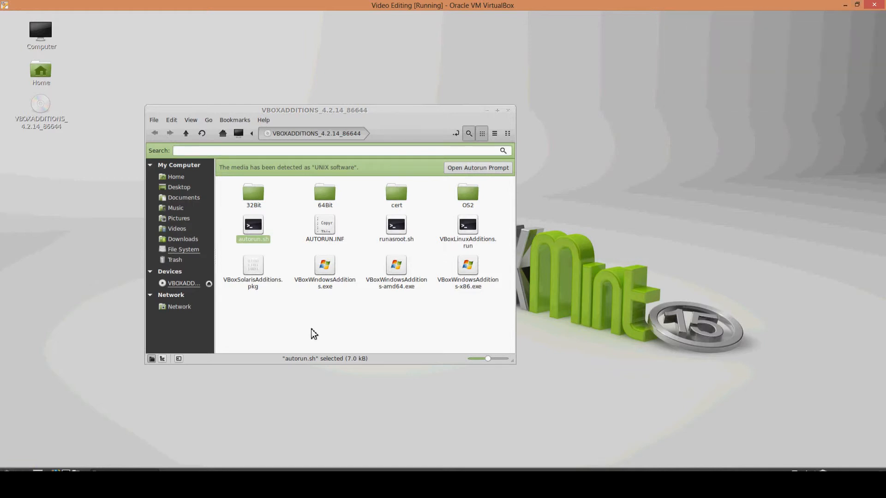
left_click(508, 112)
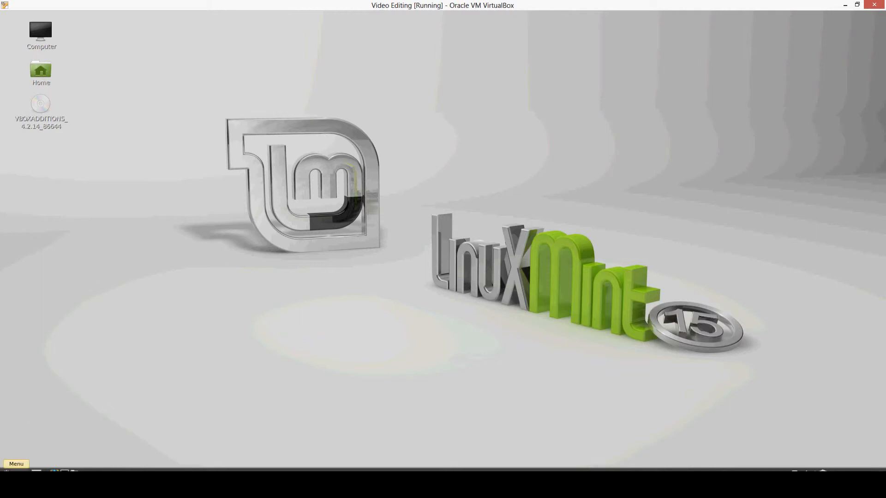
double_click(45, 73)
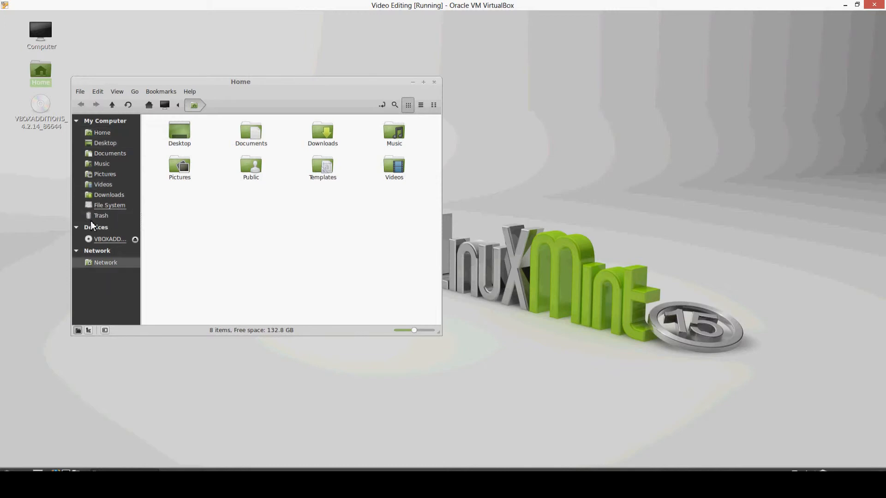
left_click(99, 264)
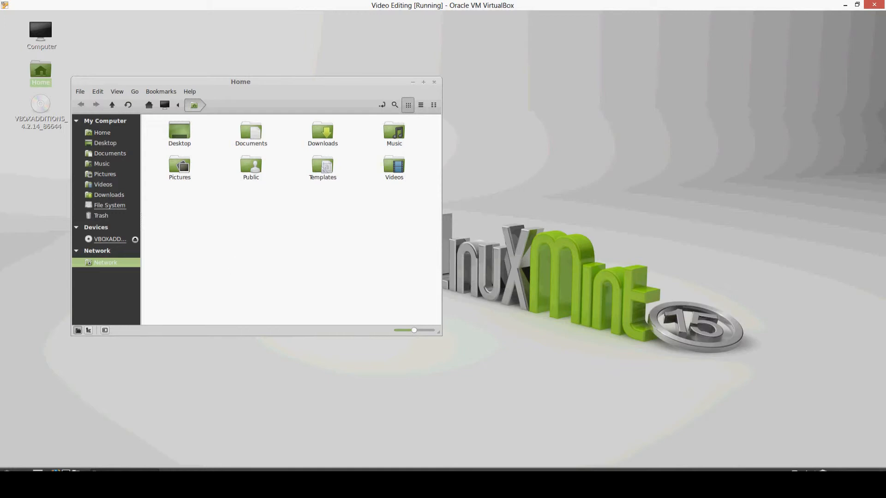
Step: Open the Edit folder under My Videos in the host's File Explorer and place its window beside the Mint Network window
left_click(134, 485)
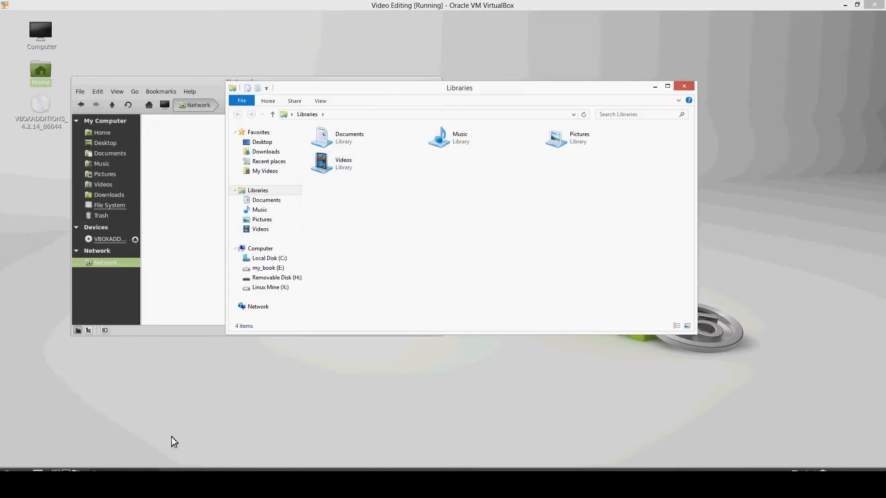
left_click(275, 172)
left_click(345, 153)
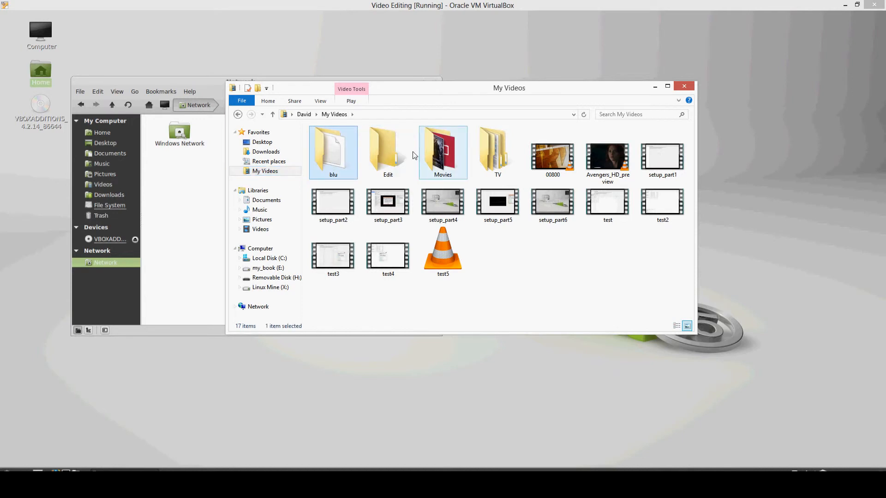
double_click(396, 156)
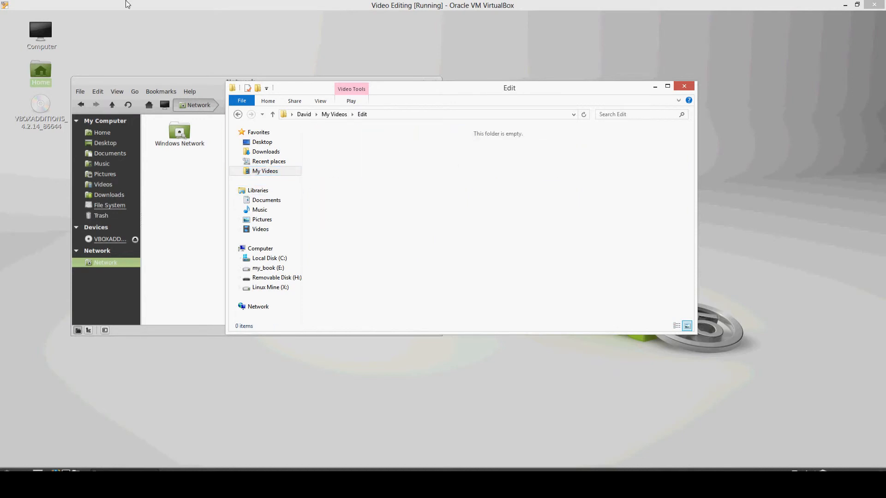
left_click_drag(469, 95, 565, 109)
Step: Create a text document named test! in the host's Edit folder containing "hey, it works!", save it and close it
right_click(492, 182)
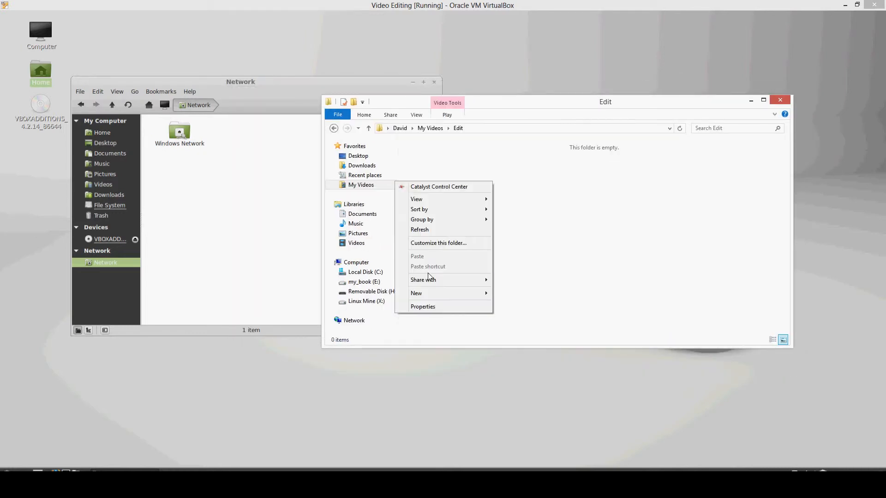
mouse_move(456, 295)
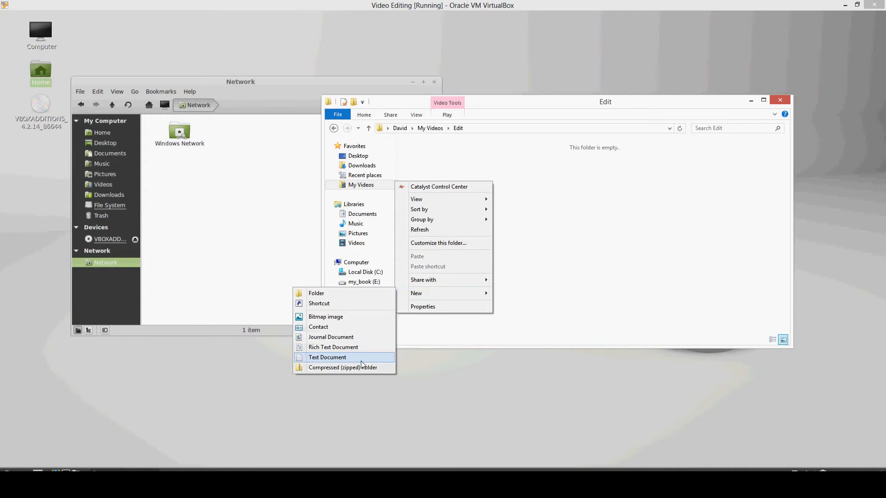
left_click(384, 357)
type("test")
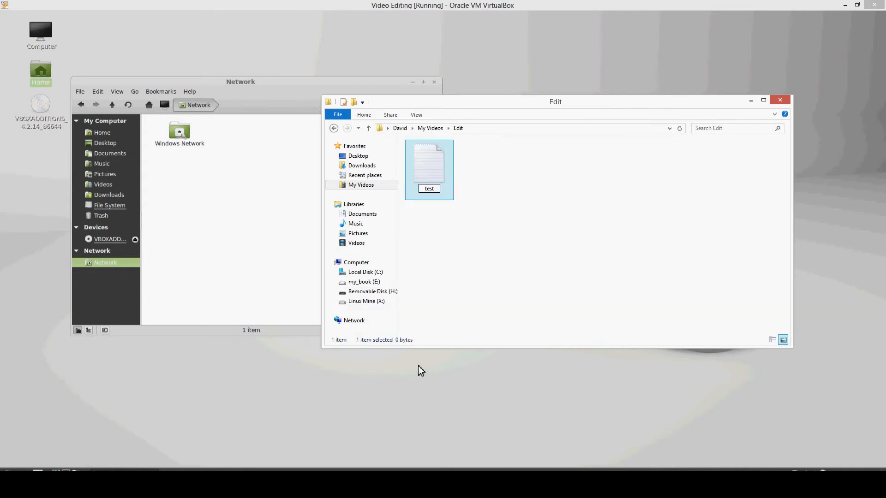
type("!")
key("Return")
key("Return")
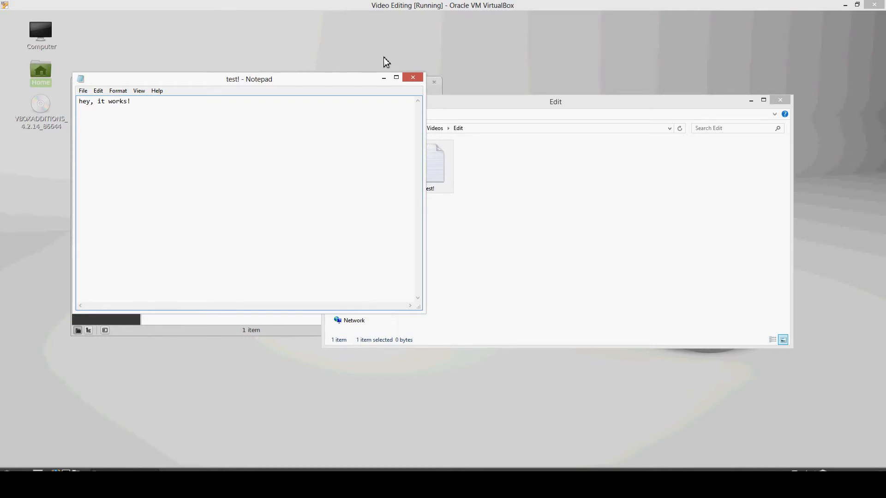
left_click(412, 77)
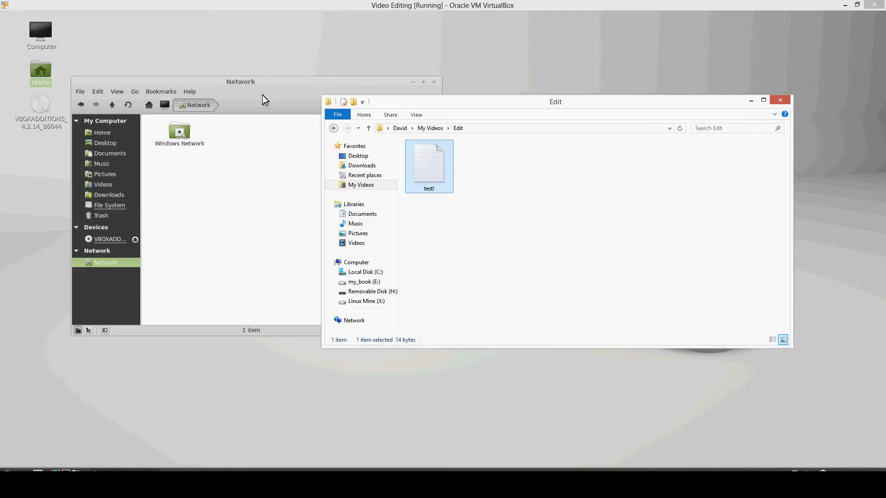
Step: Try to open Windows Network from the Network location in Linux Mint
left_click(262, 95)
left_click(179, 138)
double_click(179, 138)
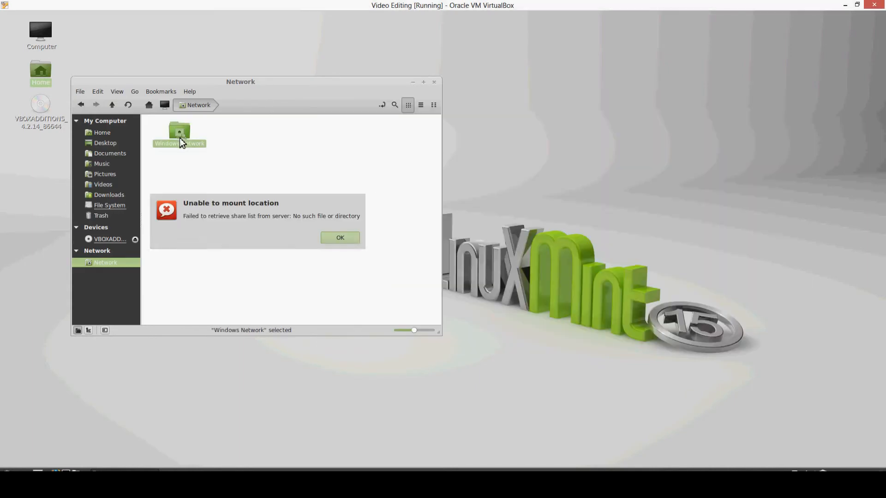
left_click(335, 237)
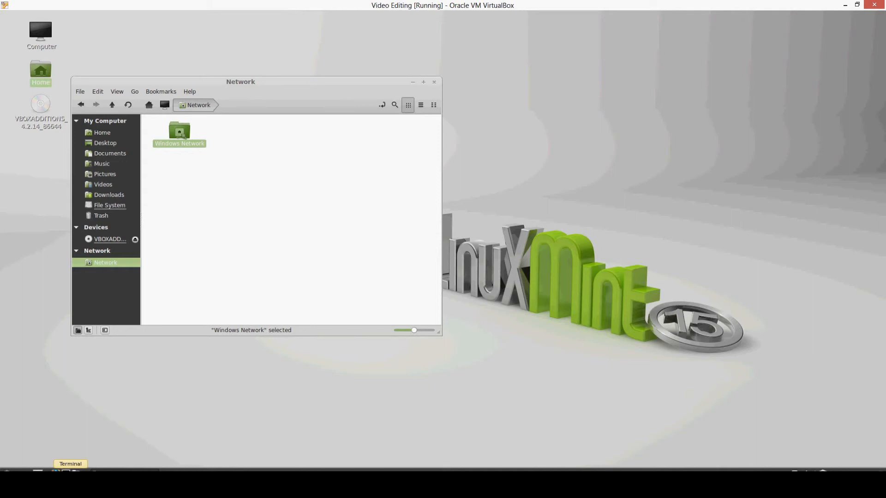
Step: Open a terminal in Linux Mint, check the machine's Shared Folders settings on the host, and return to the virtual machine
left_click(66, 470)
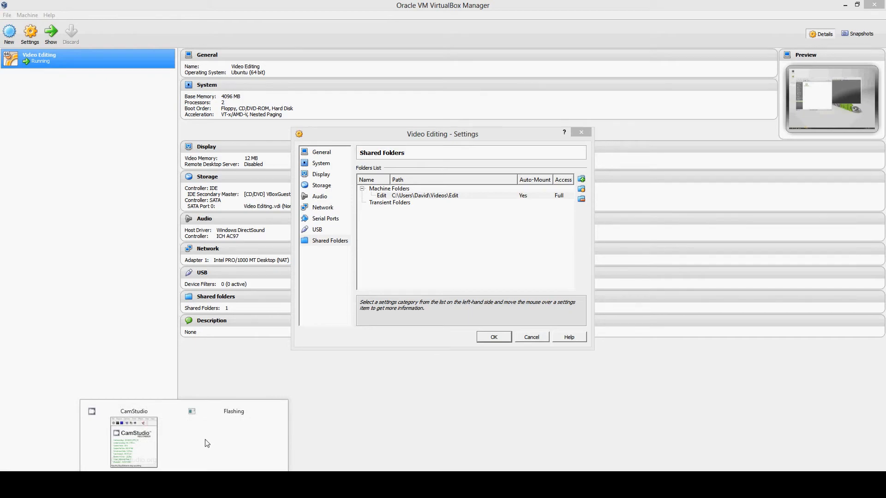
mouse_move(182, 485)
left_click(203, 452)
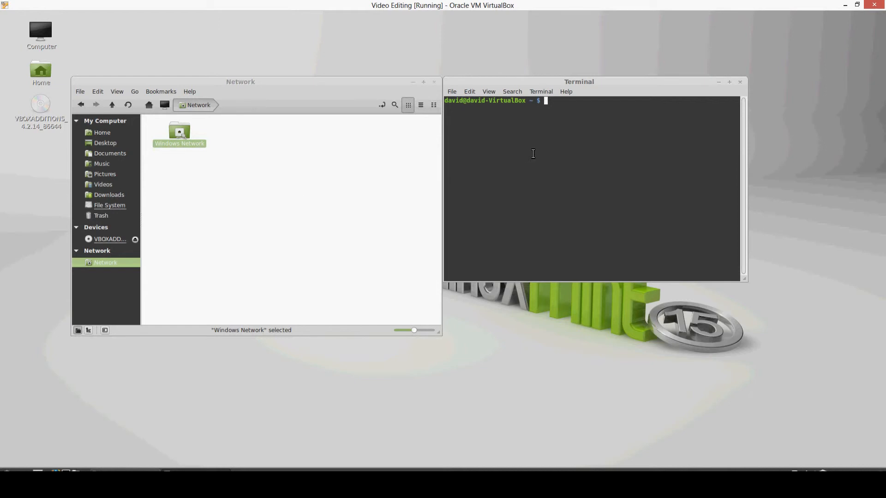
left_click(300, 184)
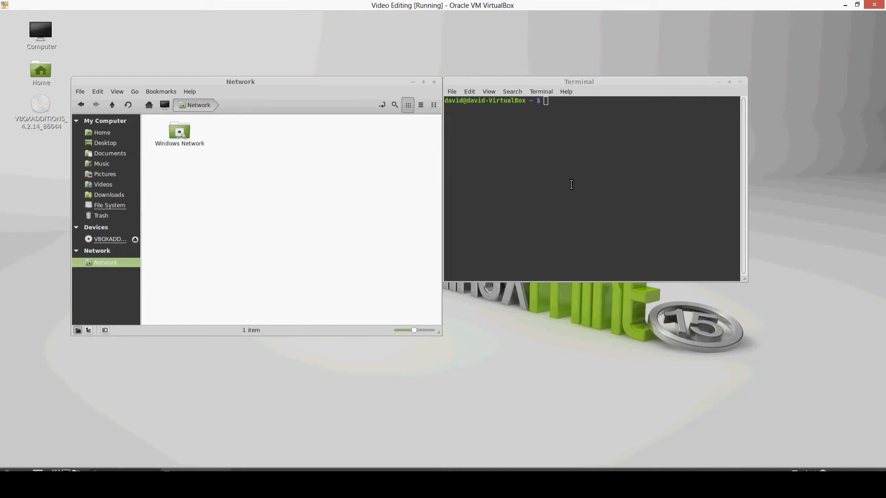
Step: Try to mount the shared folder with sudo mount -t vboxsf edit ~/edit in the terminal, entering the account password when asked
left_click(564, 154)
type("sudo  ")
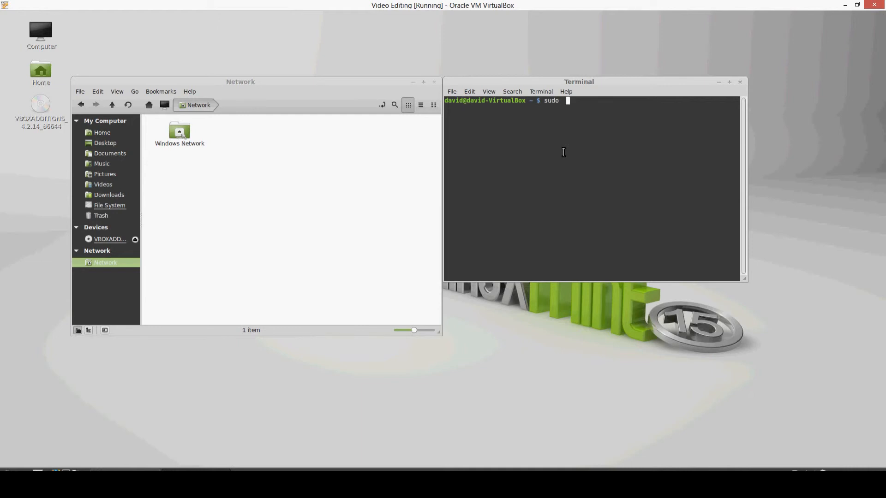
type("mount -t vboxsf edit")
key("Return")
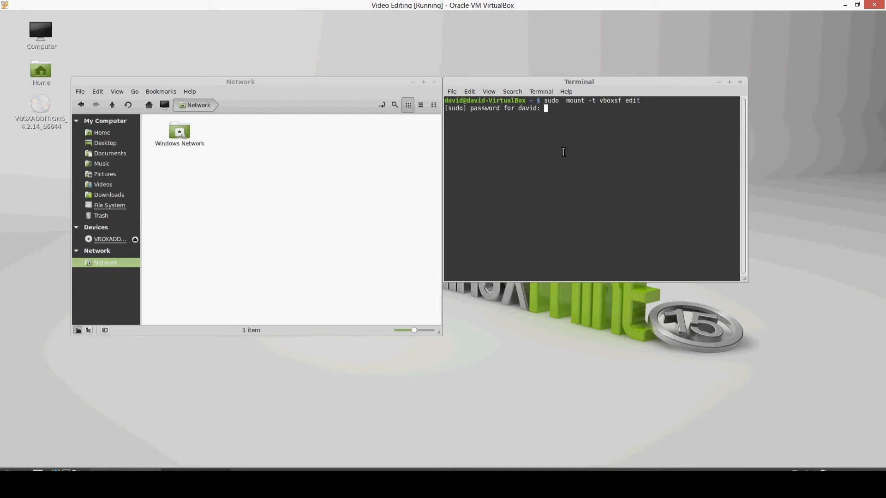
key("ctrl+c")
key("Up")
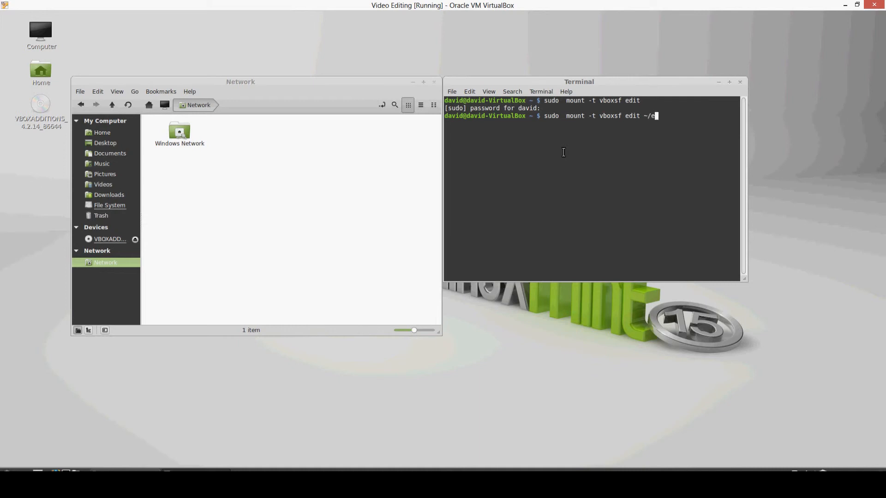
key("Return")
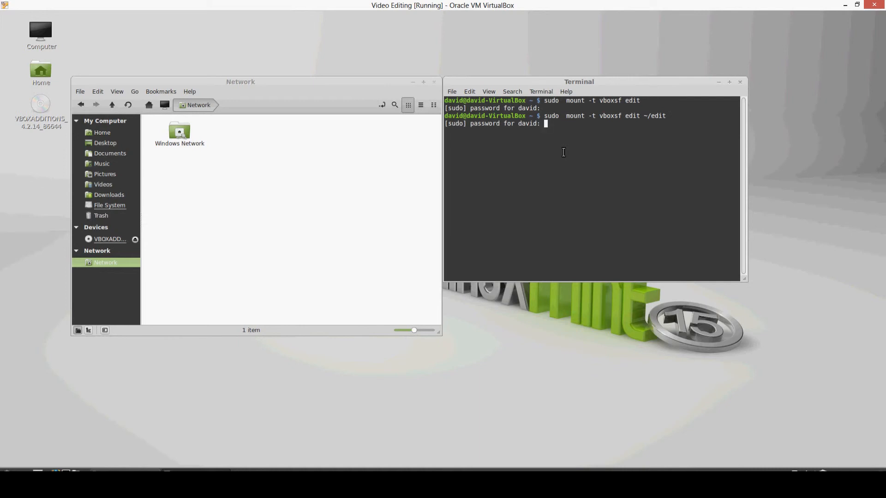
key("Return")
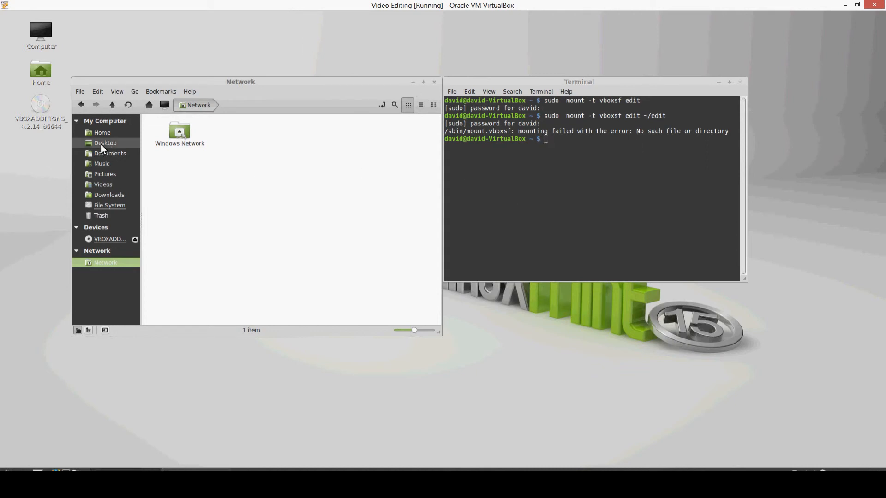
Step: Create a new folder named edit in the Linux Mint Home folder
left_click(102, 132)
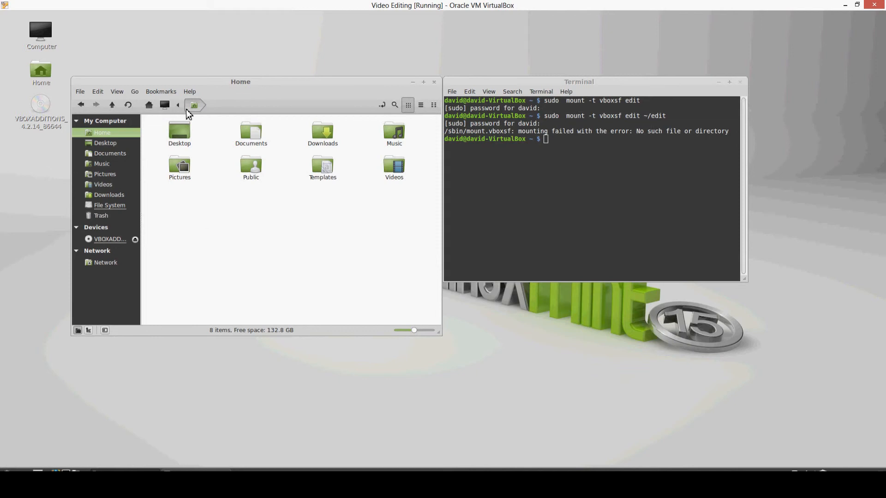
right_click(252, 215)
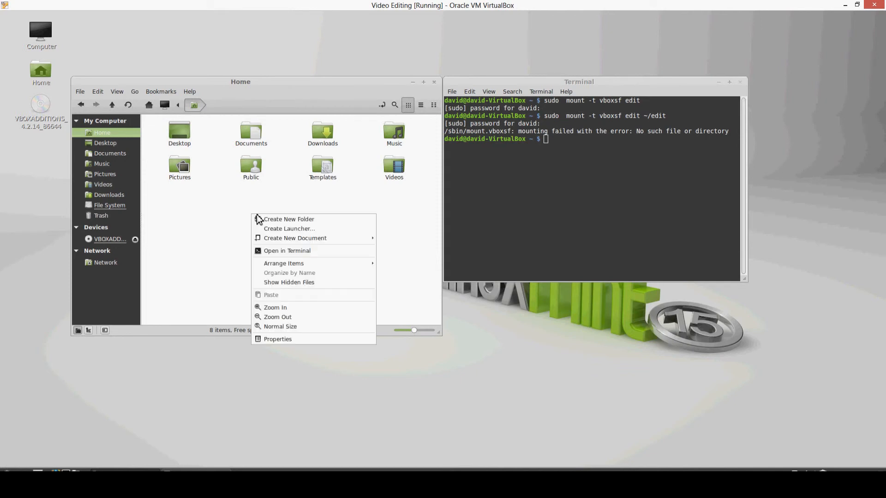
left_click(316, 220)
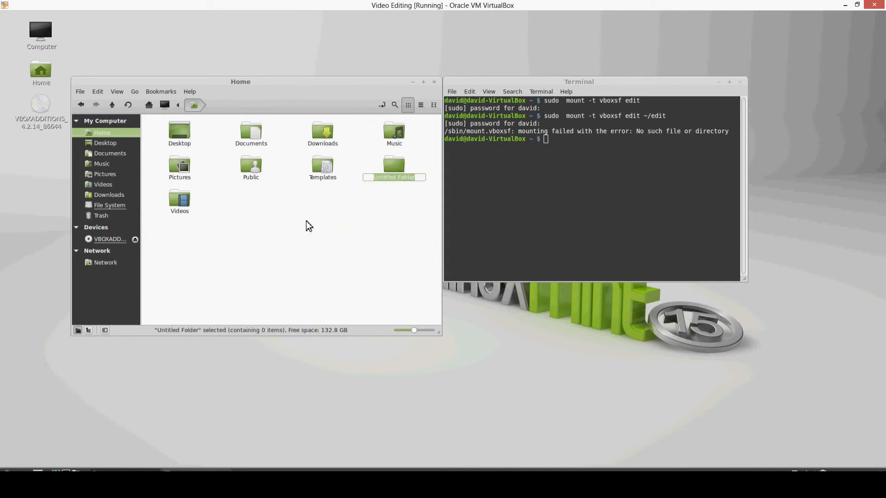
type("edit")
left_click(394, 210)
Step: Rerun sudo mount -t vboxsf edit ~/edit in the terminal to mount the shared folder on the new edit folder
left_click(541, 189)
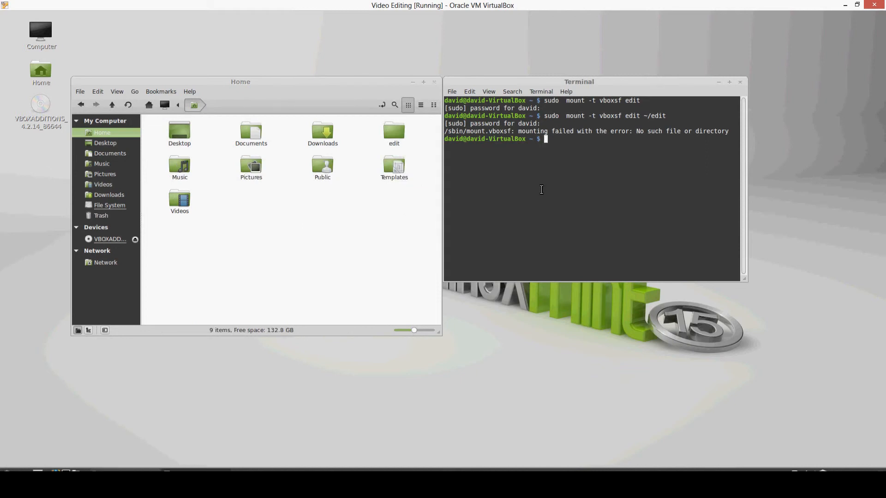
key("Up")
key("Return")
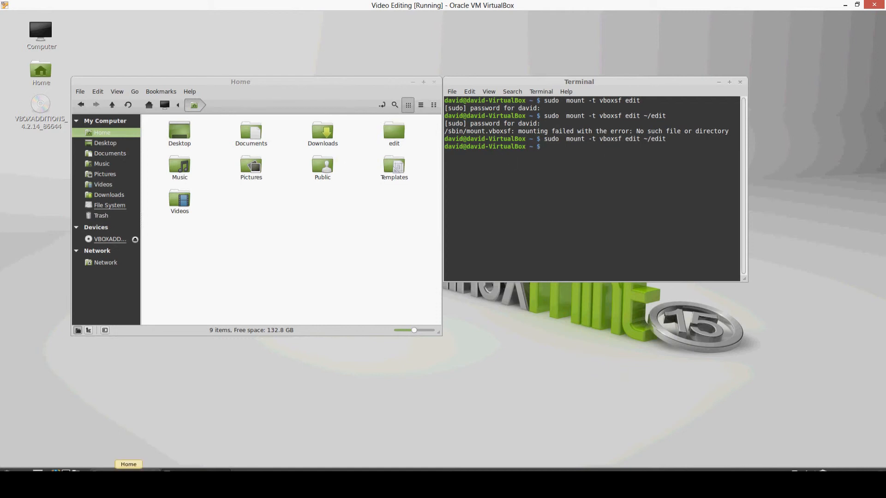
Step: Open the edit folder in Home, display the contents of test!.txt, and close the text editor
double_click(392, 137)
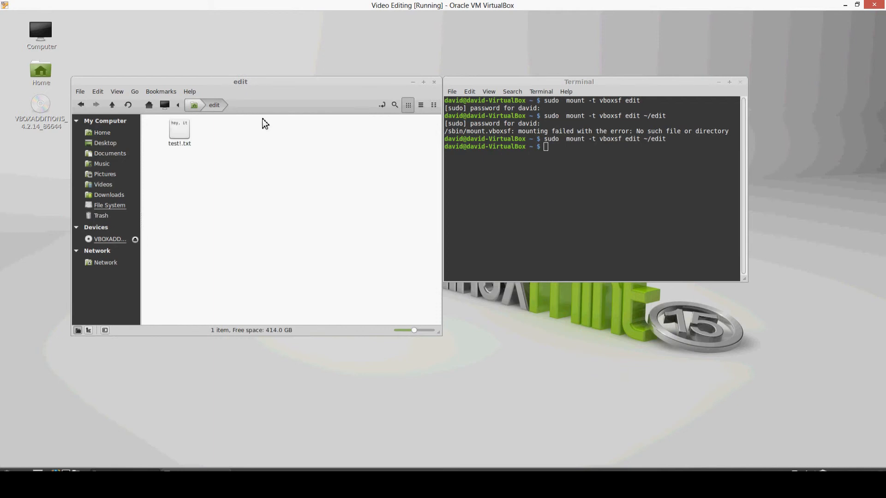
double_click(181, 133)
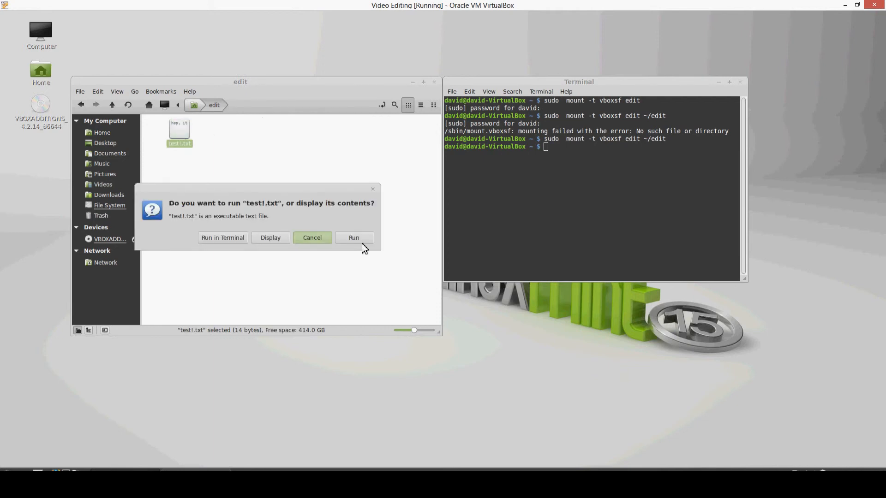
left_click(273, 238)
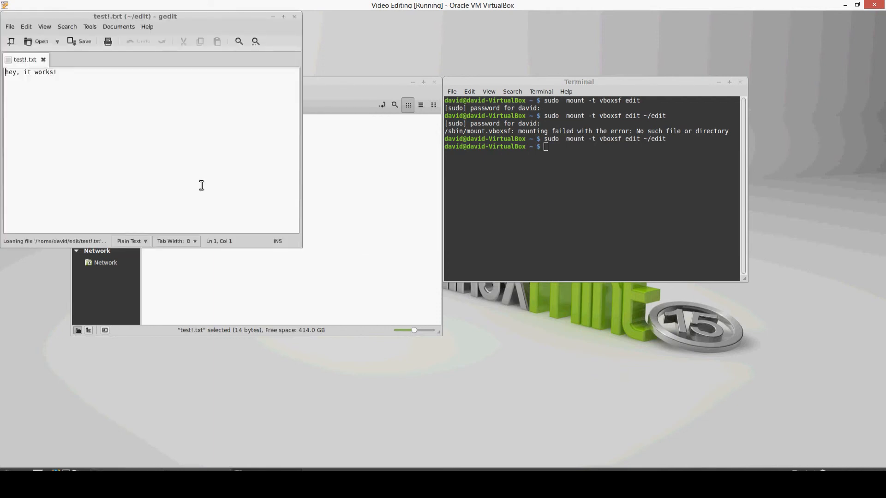
left_click(295, 18)
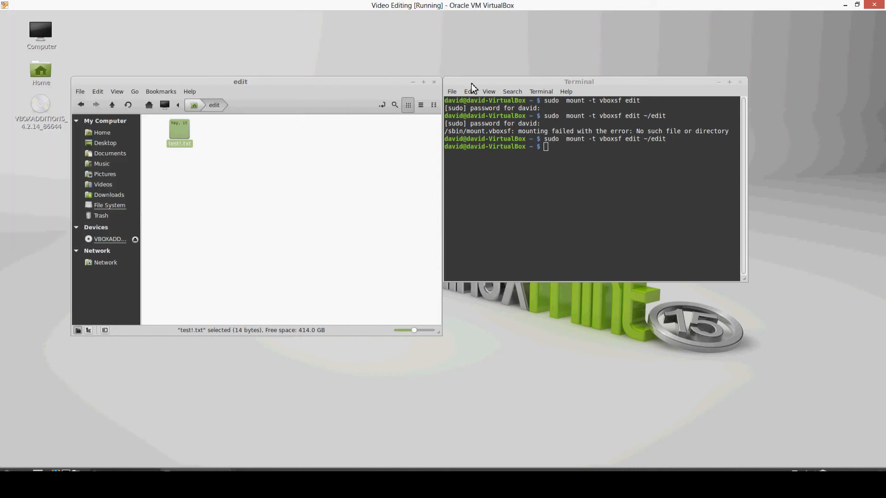
Step: Launch gedit as root with sudo gedit from the terminal, and rearrange the edit folder and gedit windows
left_click_drag(381, 83, 391, 40)
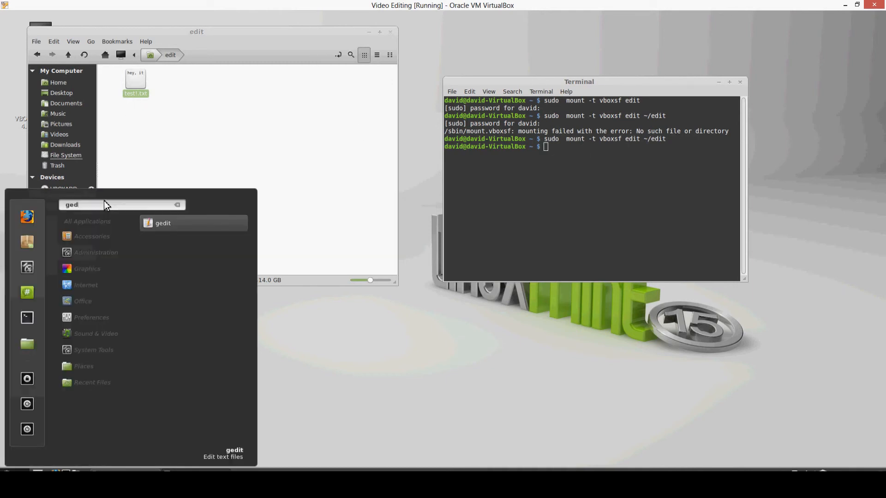
left_click(598, 176)
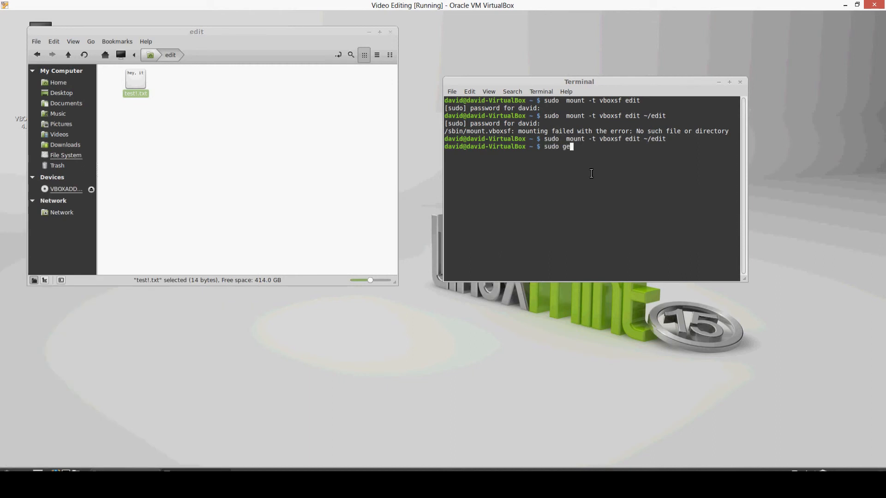
type("sudo gedit")
key("Return")
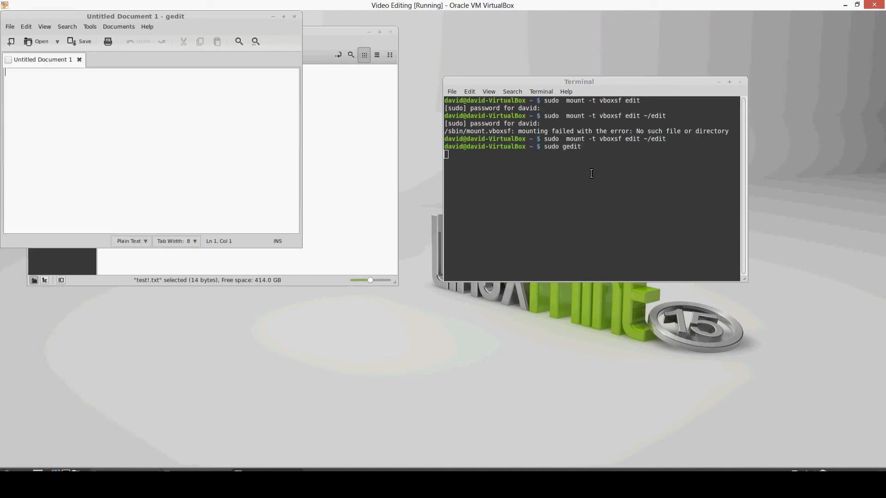
left_click_drag(170, 14, 348, 281)
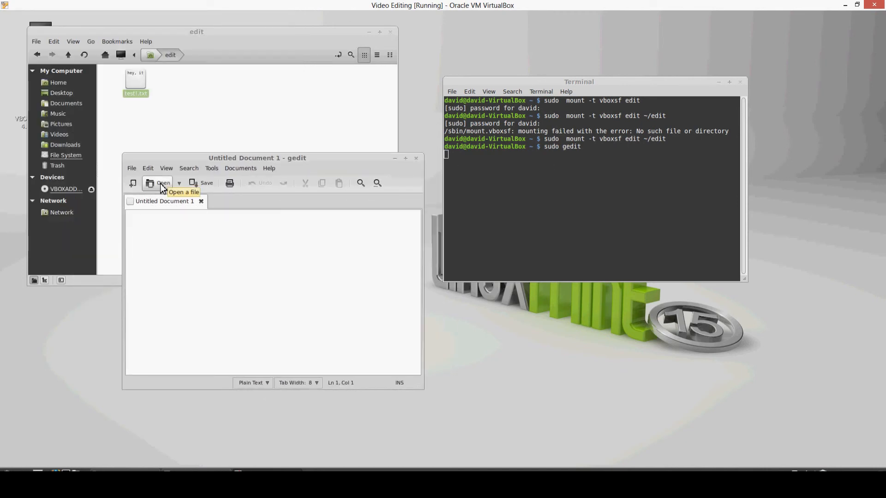
Step: Open the file rc.local from the etc folder of the file system in gedit
left_click(157, 187)
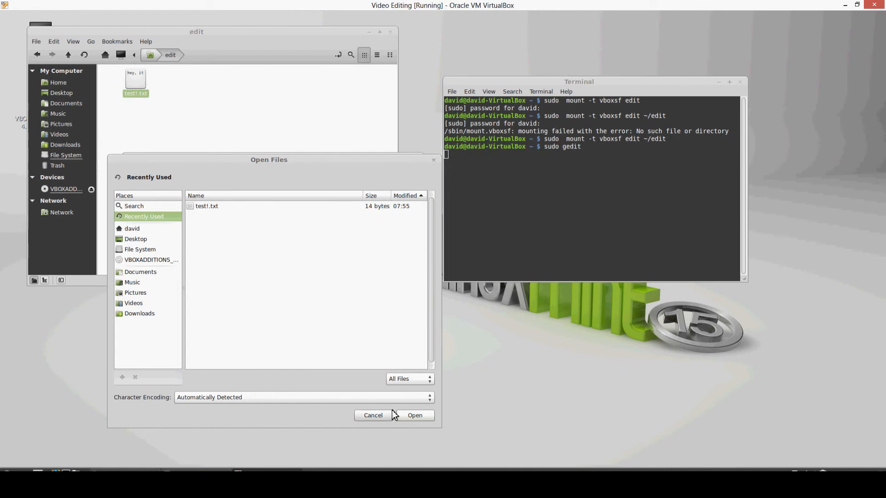
left_click(147, 249)
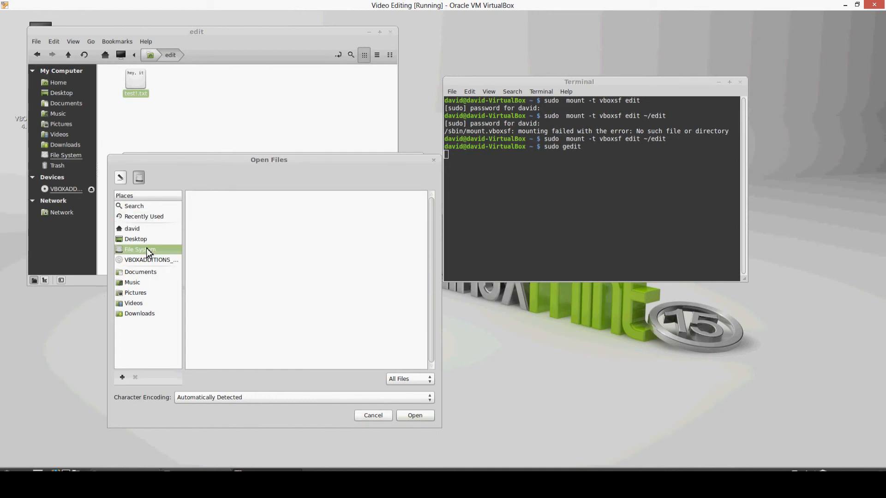
double_click(201, 237)
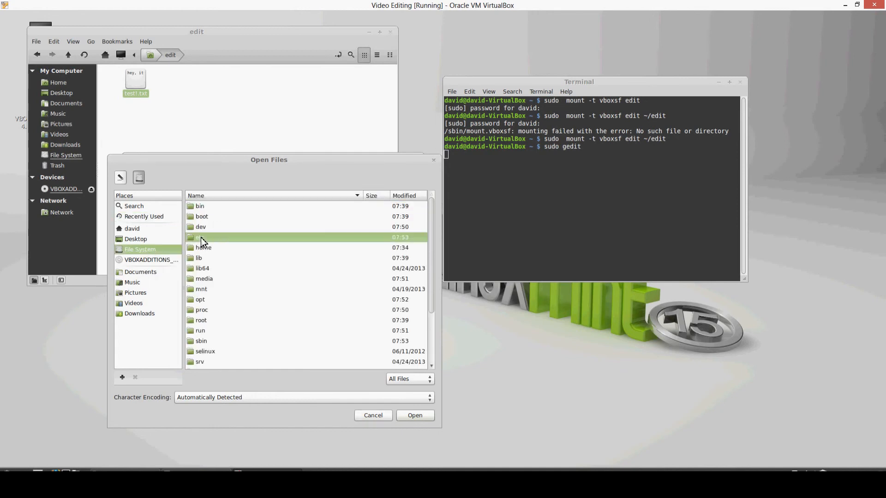
left_click(263, 268)
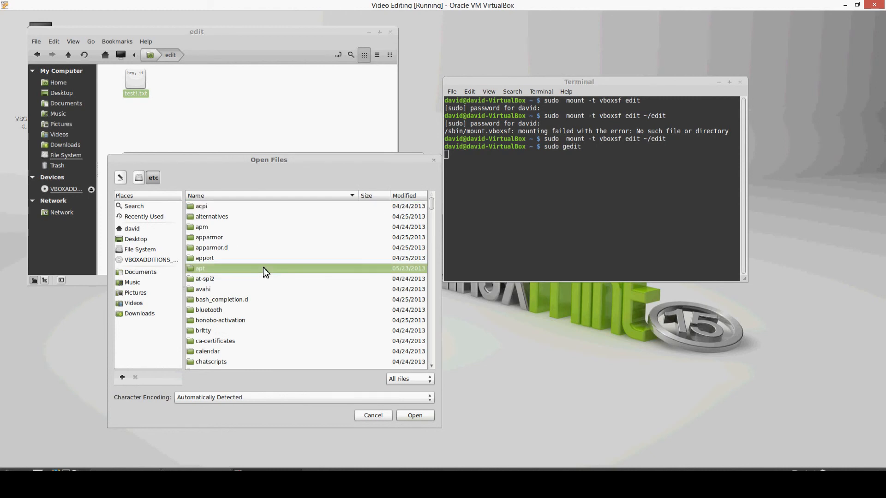
scroll(277, 253, "down", 6)
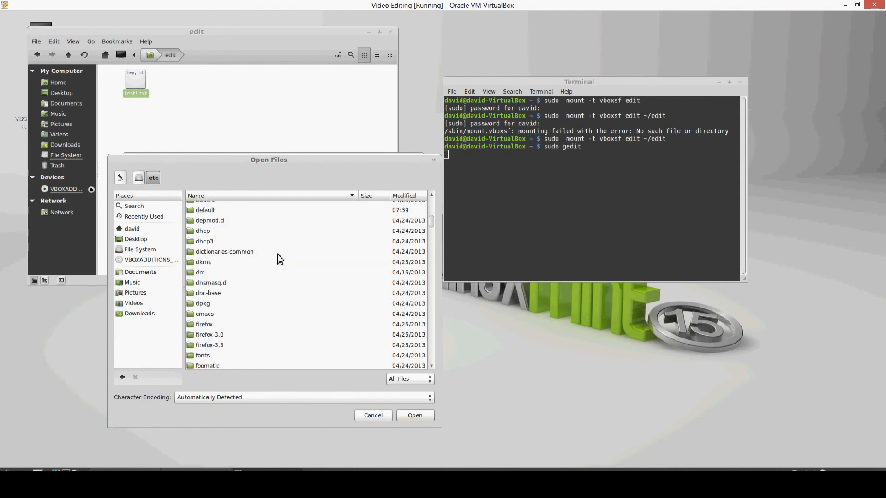
type("r")
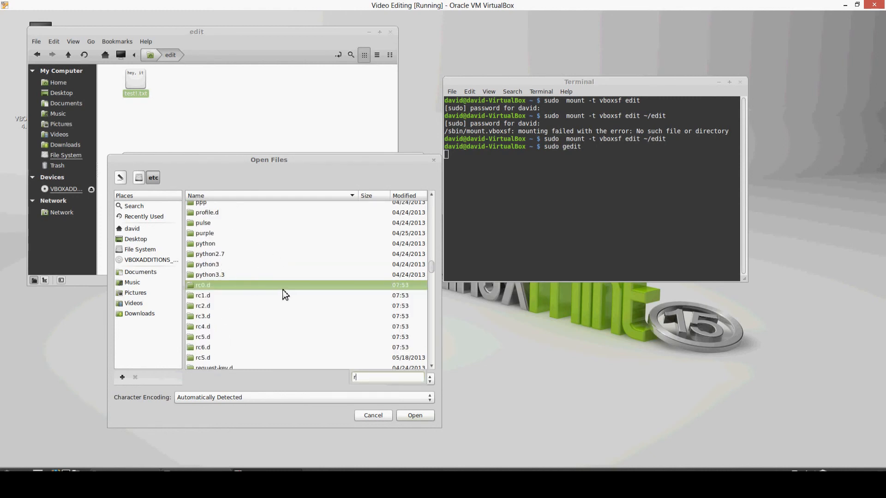
type("c.lo")
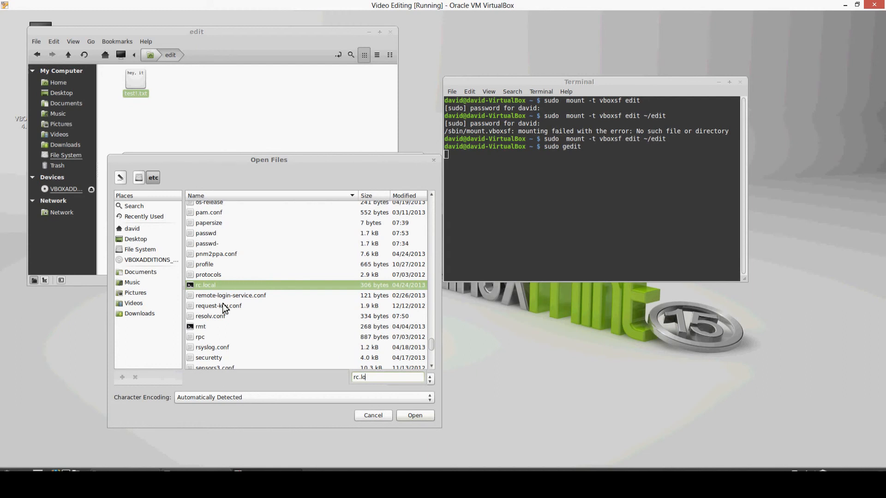
double_click(203, 287)
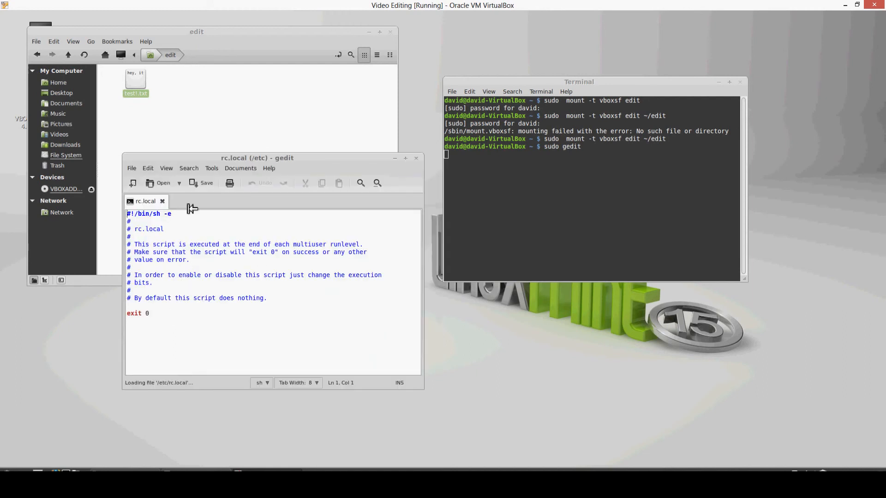
Step: Copy the command sudo mount -t vboxsf edit ~/edit from the terminal into rc.local on the line above exit 0, and save the file
left_click(148, 306)
left_click_drag(546, 141, 666, 142)
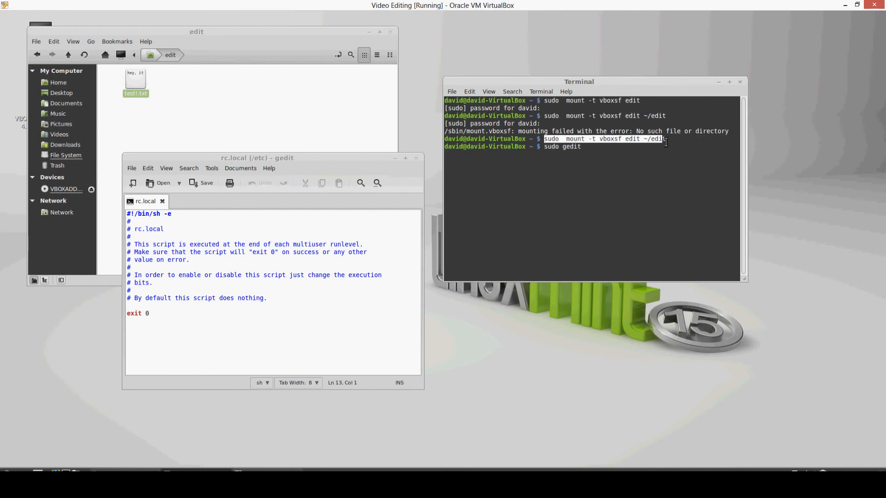
left_click(469, 92)
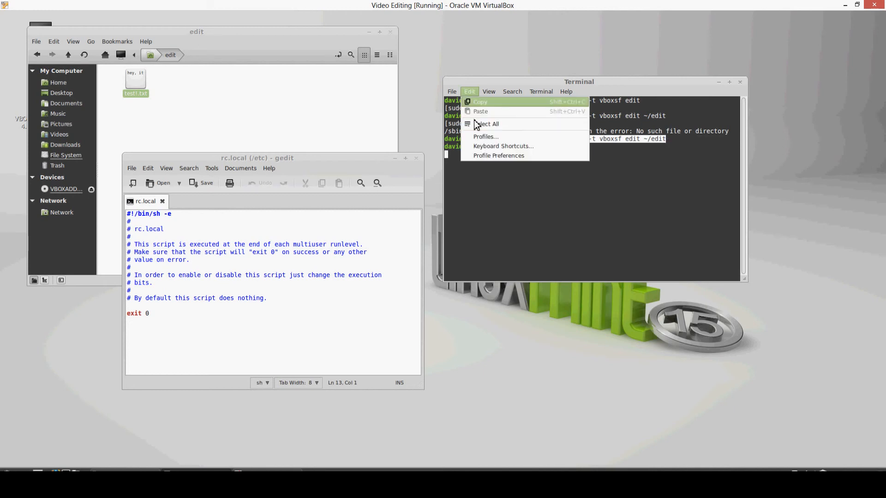
left_click(478, 102)
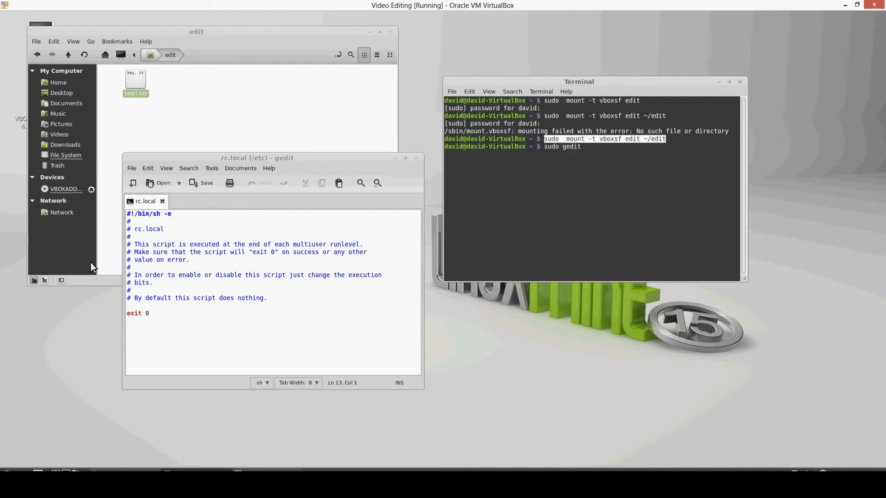
right_click(131, 307)
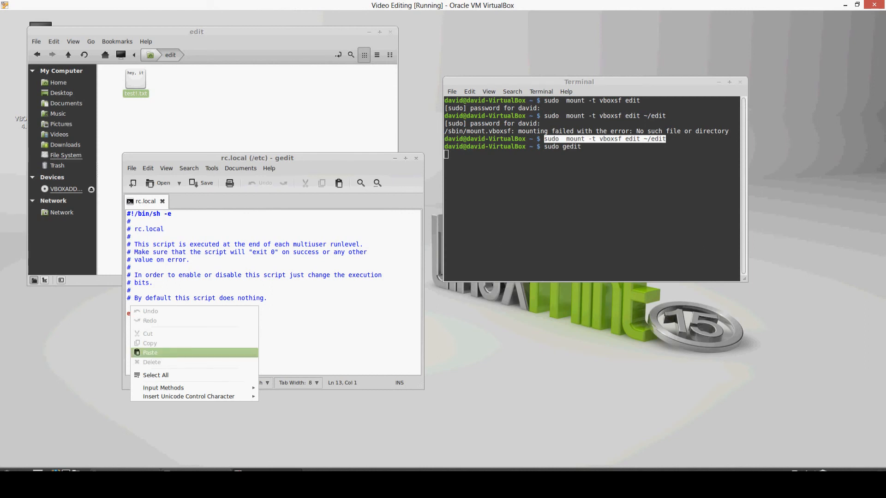
left_click(175, 352)
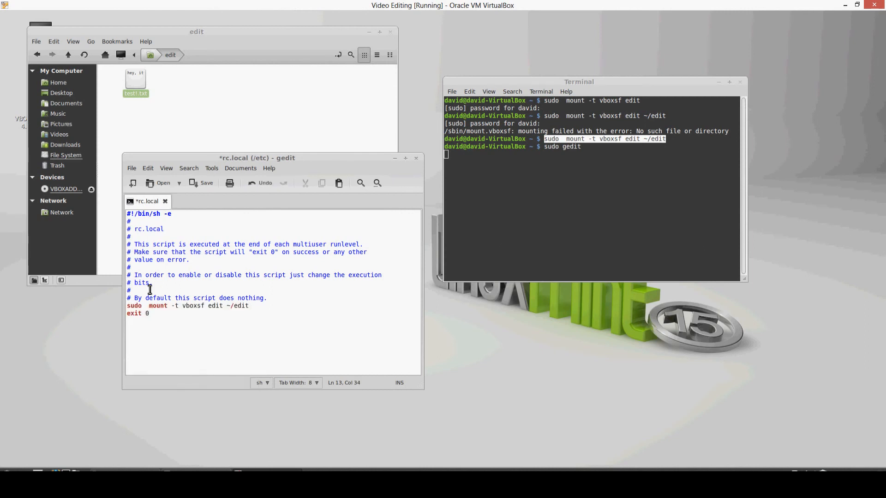
left_click(203, 185)
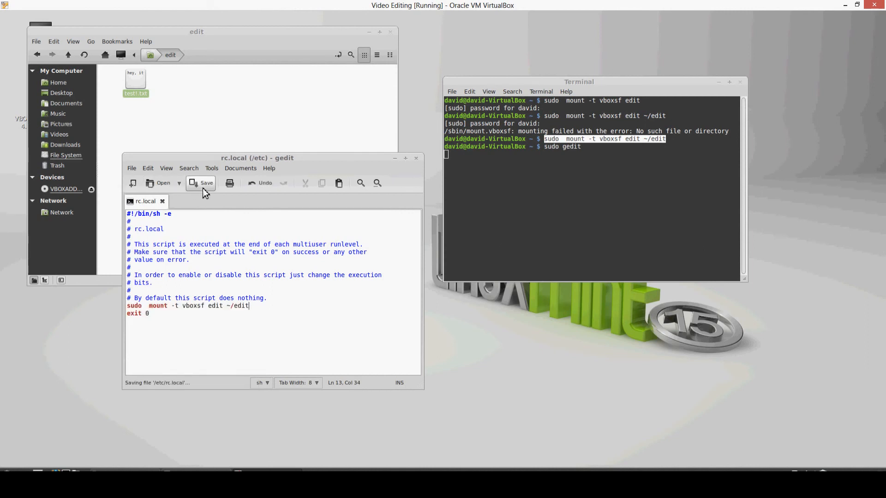
Step: Close the gedit, terminal and folder windows and restart Linux Mint
left_click(416, 159)
left_click(740, 83)
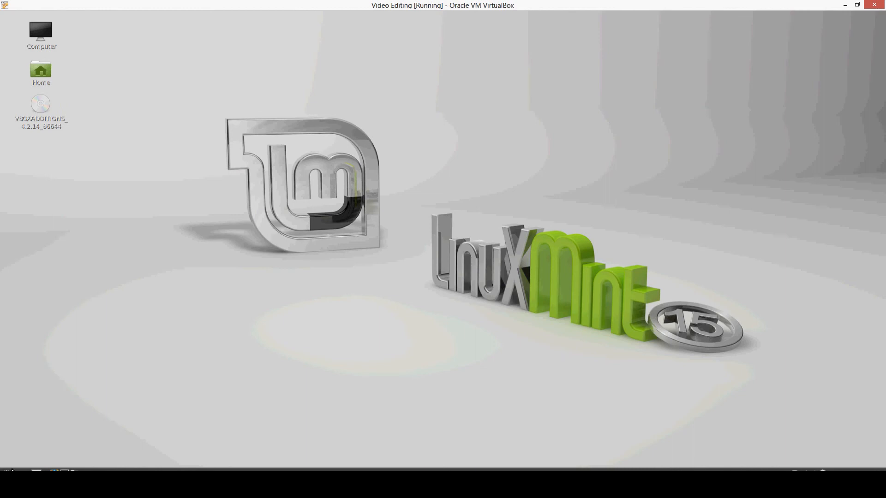
left_click(13, 470)
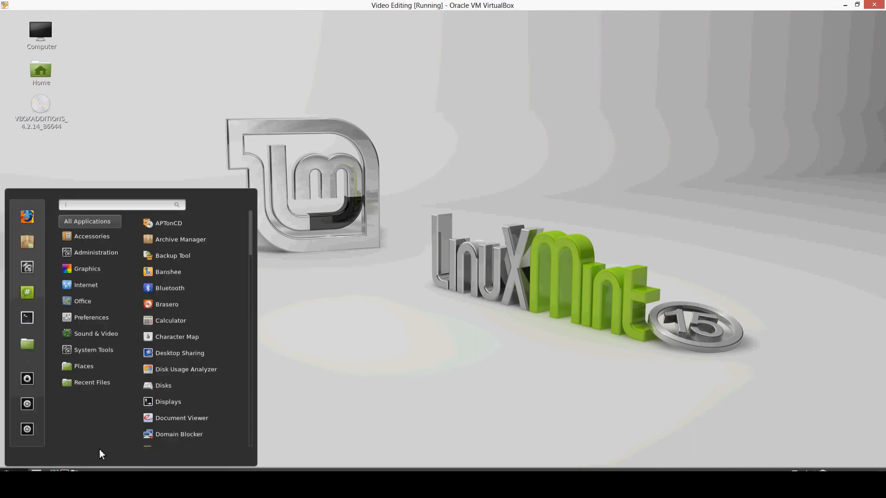
left_click(29, 432)
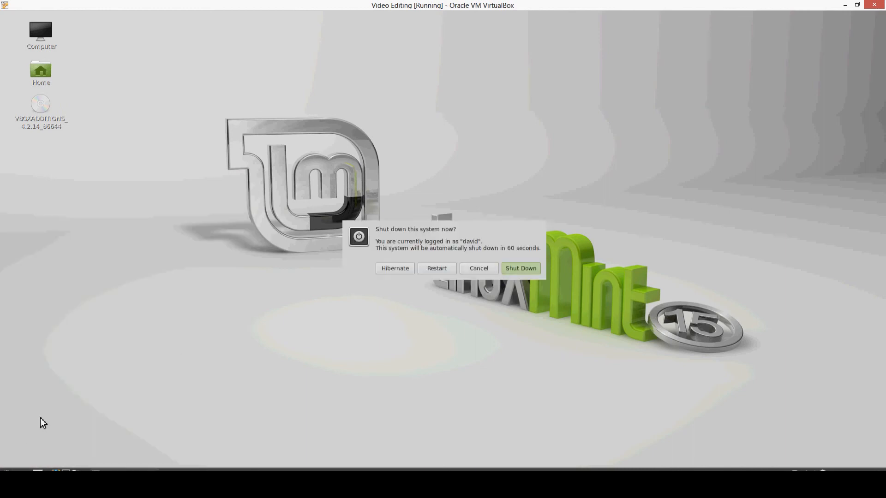
left_click(431, 271)
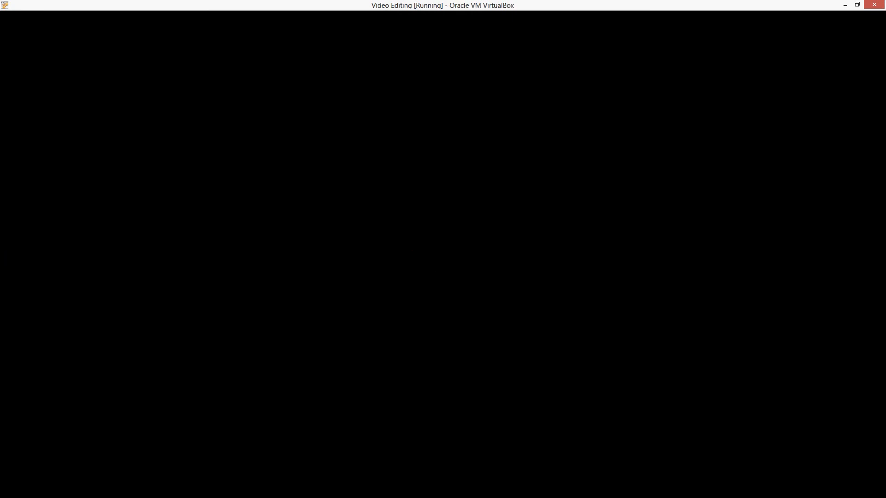
left_click(183, 488)
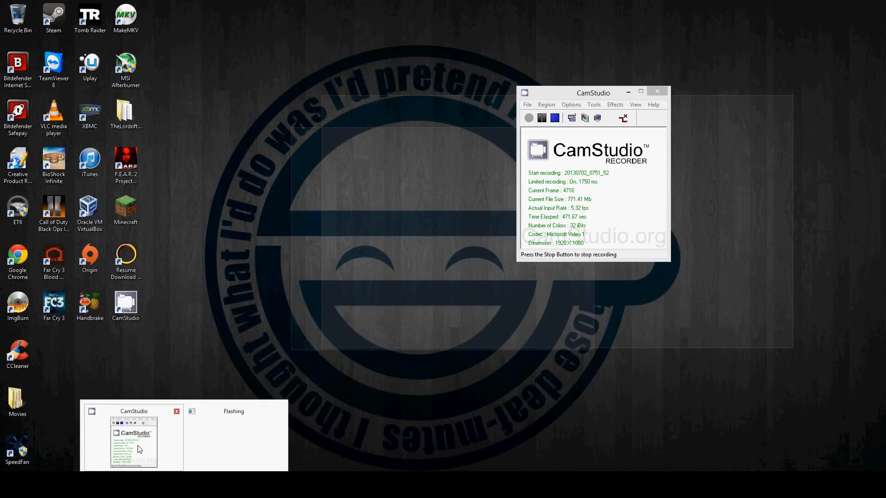
left_click(140, 449)
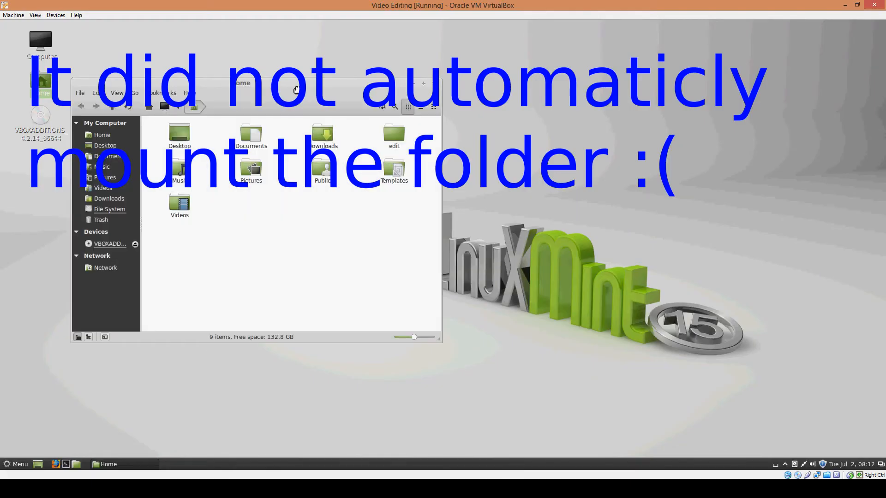
Step: Open the edit folder in the Home folder and add a bookmark for it to the file manager
left_click_drag(297, 89, 530, 109)
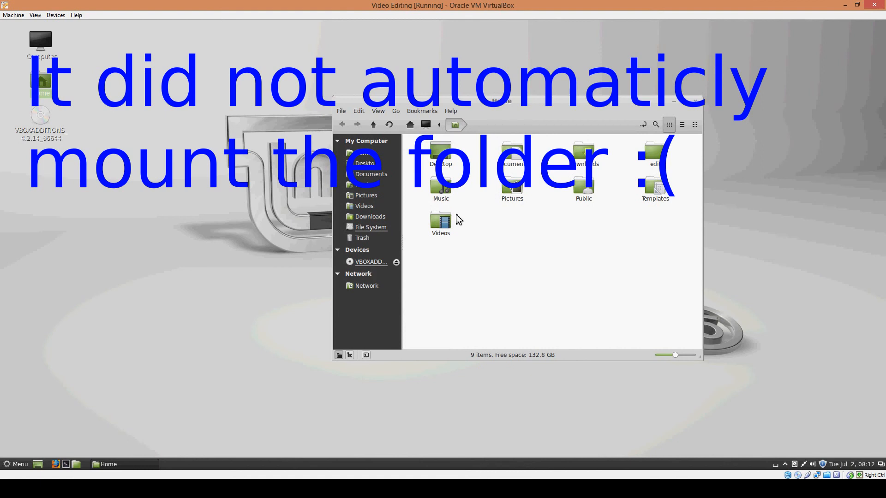
left_click(651, 156)
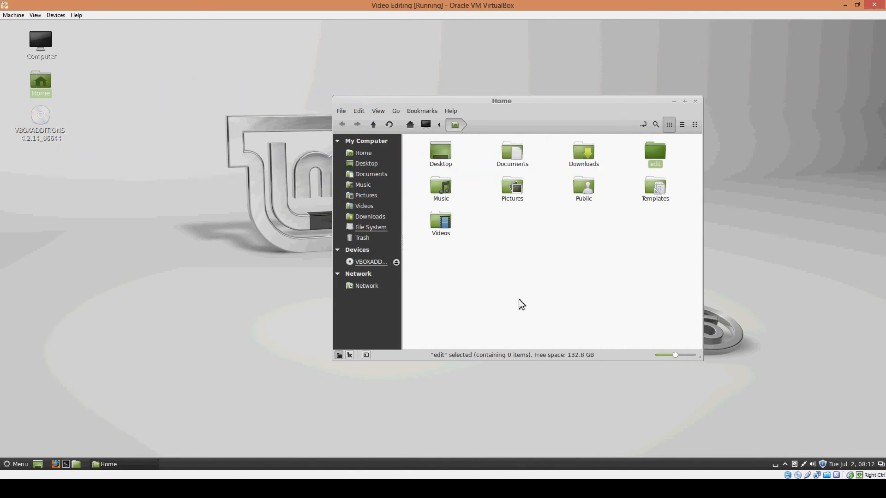
double_click(650, 154)
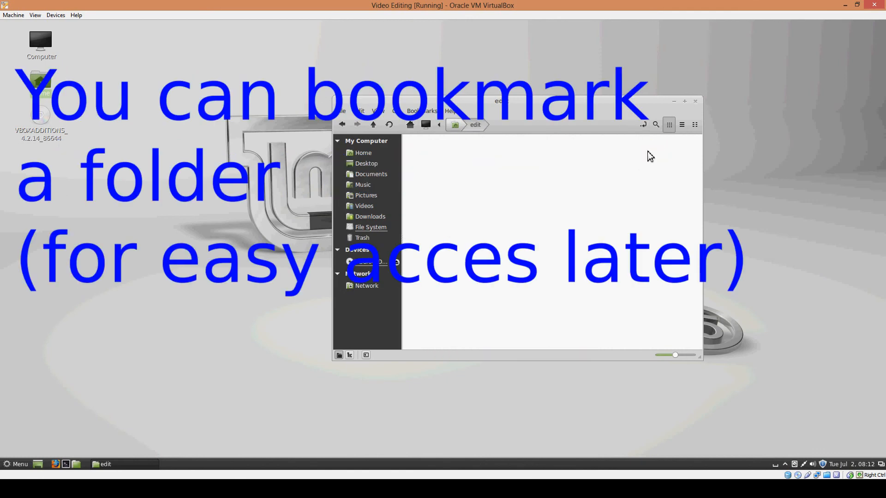
left_click(420, 114)
left_click(436, 129)
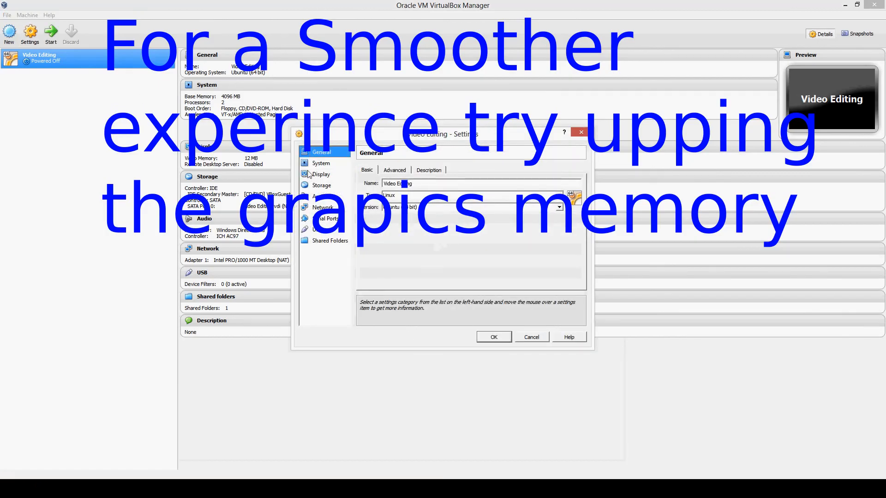
Step: In the Video Editing machine's display settings, set the video memory to 128 MB, enable 3D and 2D video acceleration, and save the settings
left_click(314, 175)
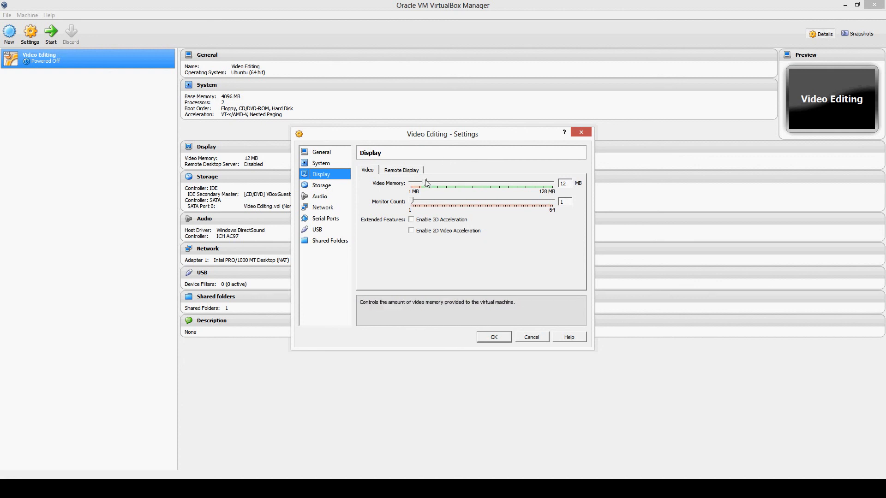
left_click_drag(426, 179, 562, 185)
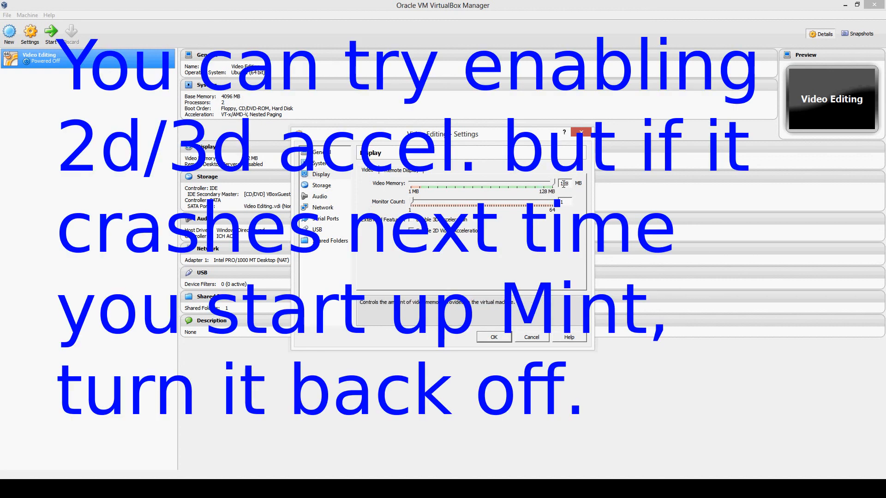
left_click(411, 220)
left_click(411, 231)
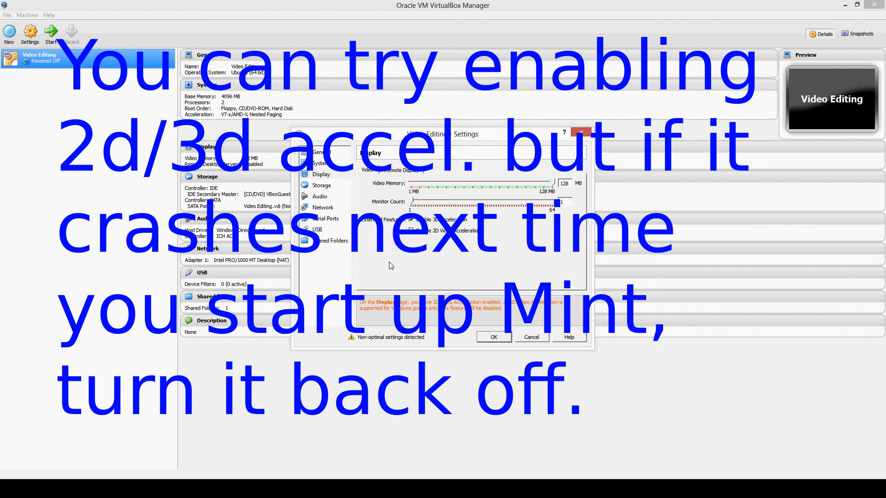
left_click(435, 220)
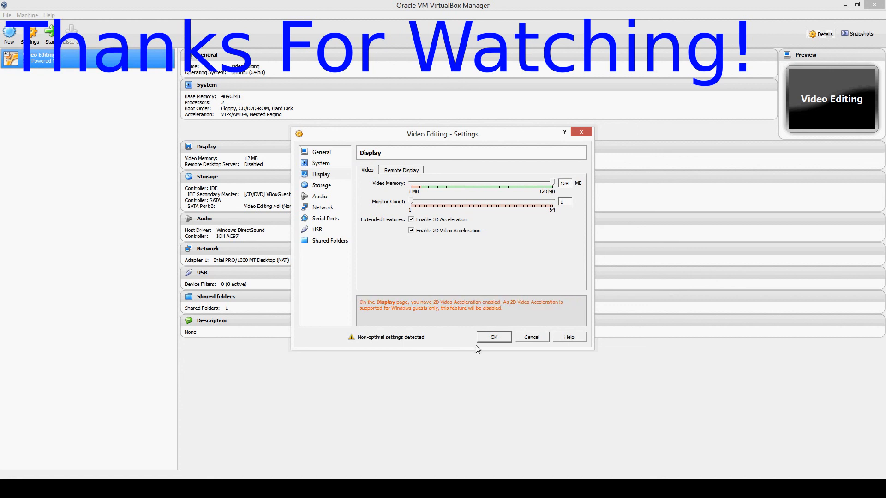
left_click(411, 171)
left_click(374, 175)
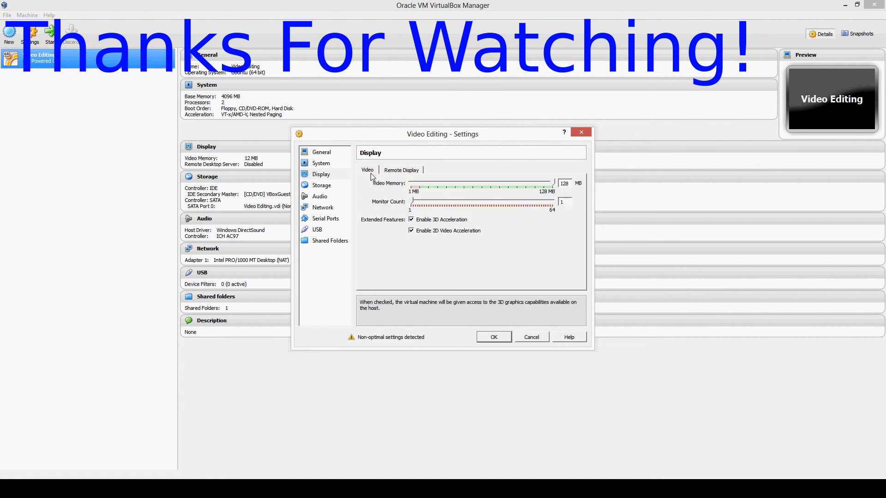
left_click(497, 337)
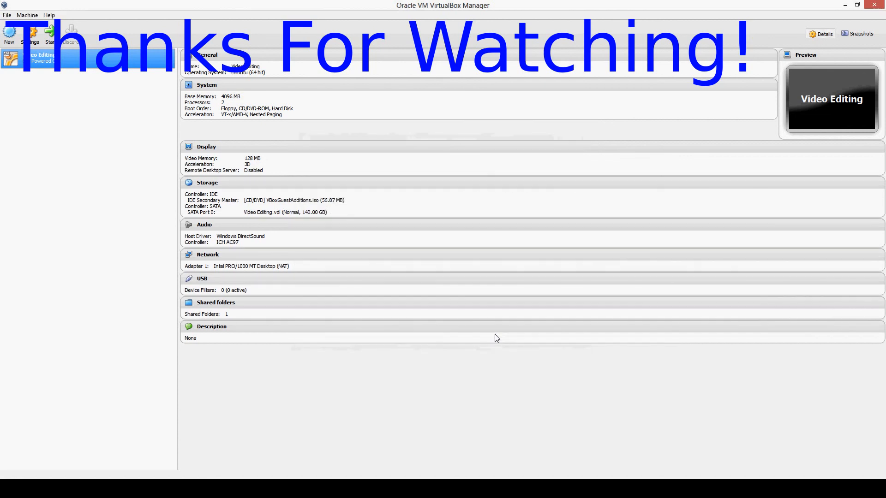